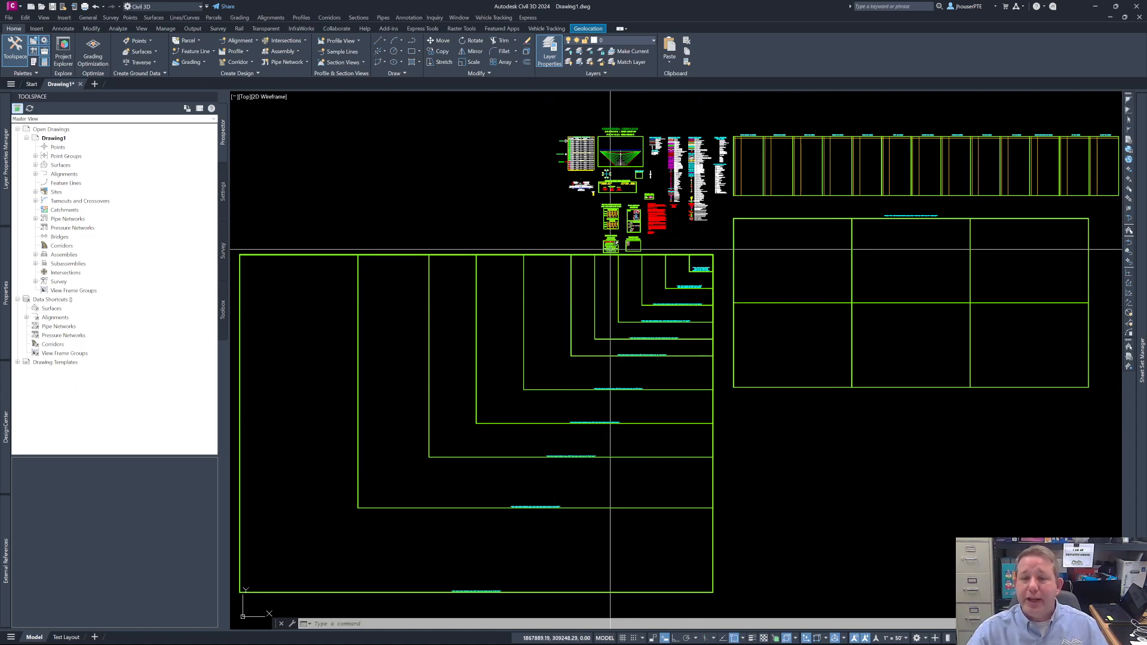
- Locate the project folder commands in the drawing and review the lddtproj folder's contents in File Explorer
{"action": "scroll", "coordinate": [610, 250], "scroll_direction": "up", "scroll_amount": 10}
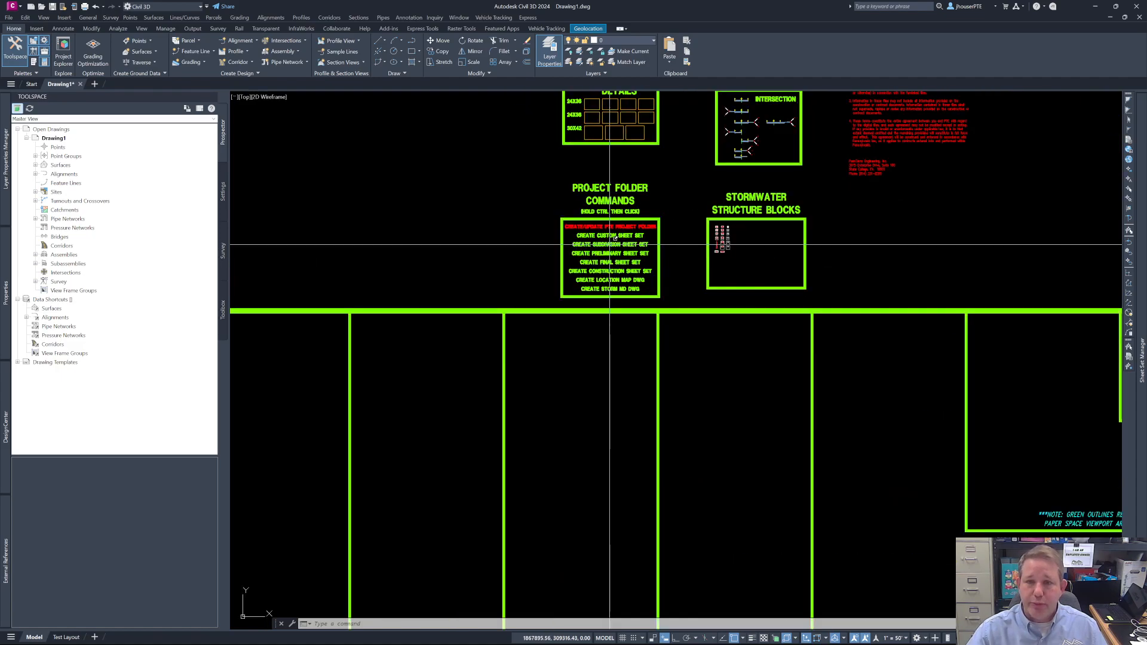
{"action": "middle_click_drag", "start_coordinate": [610, 244], "coordinate": [601, 397]}
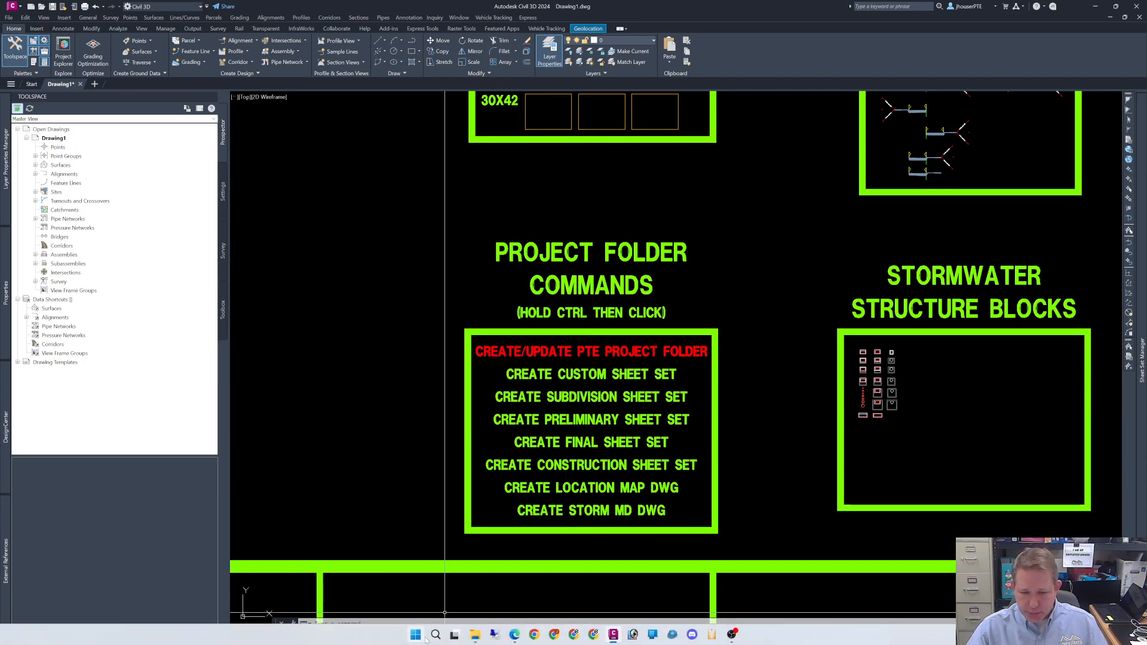
{"action": "mouse_move", "coordinate": [474, 637]}
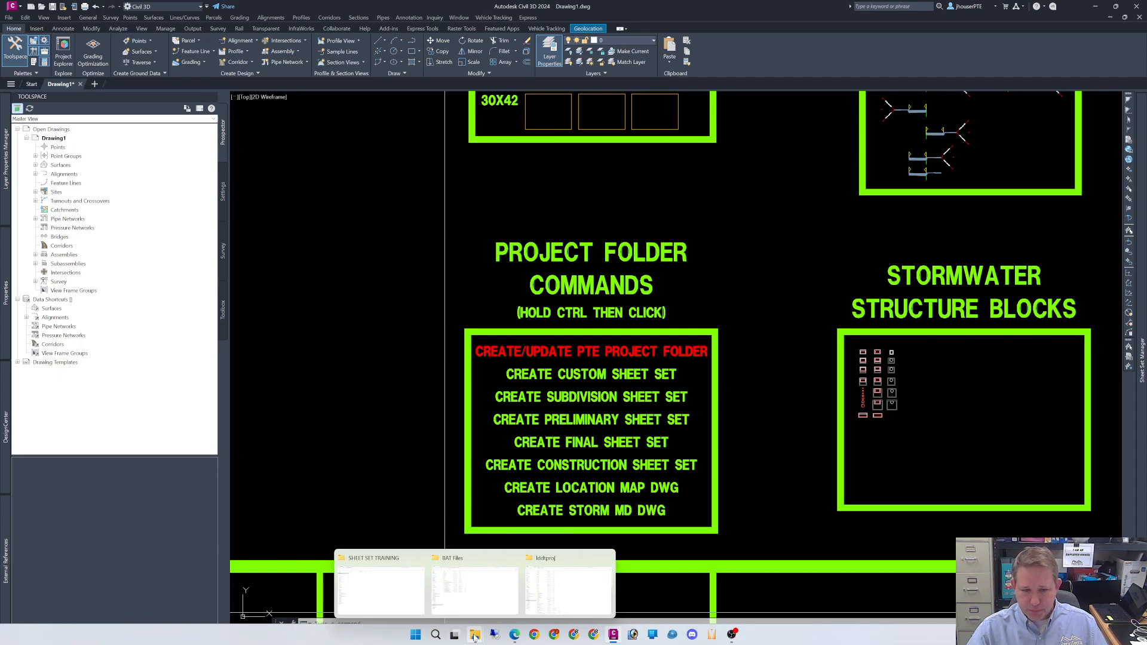
{"action": "left_click", "coordinate": [572, 596]}
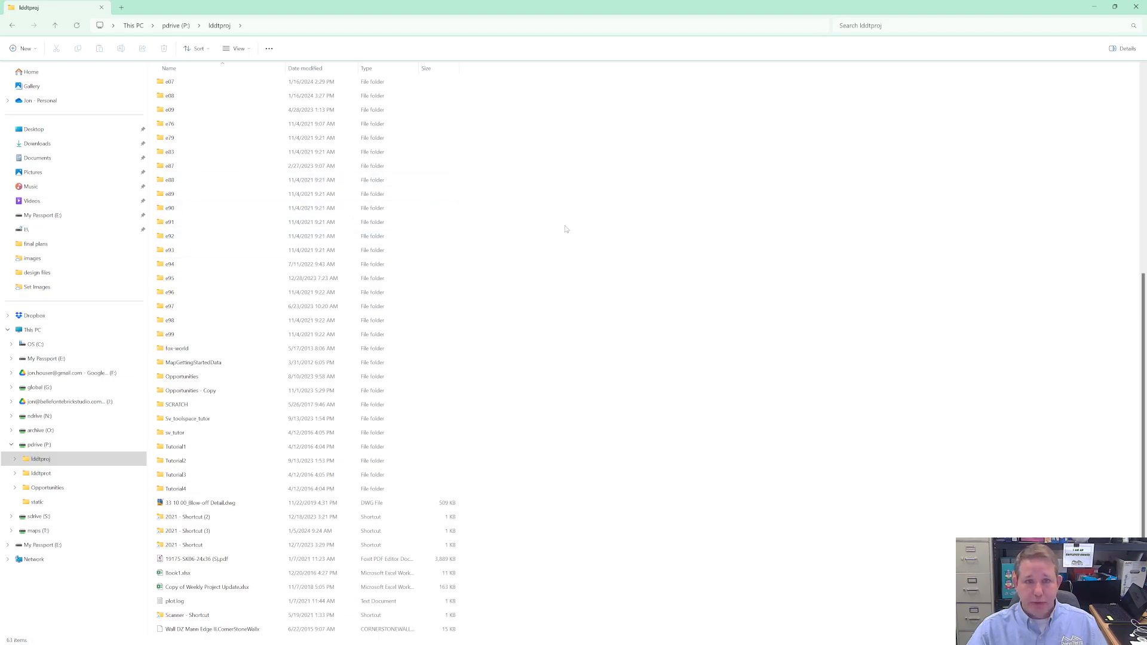
{"action": "scroll", "coordinate": [503, 214], "scroll_direction": "up", "scroll_amount": 10}
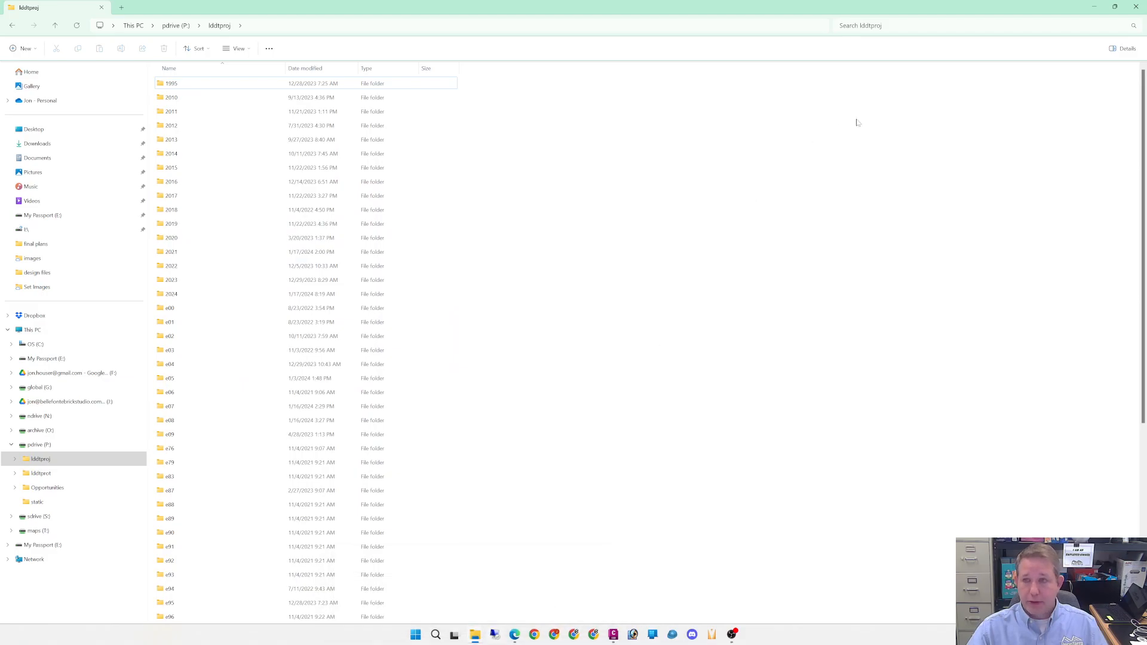
{"action": "left_click", "coordinate": [1095, 7]}
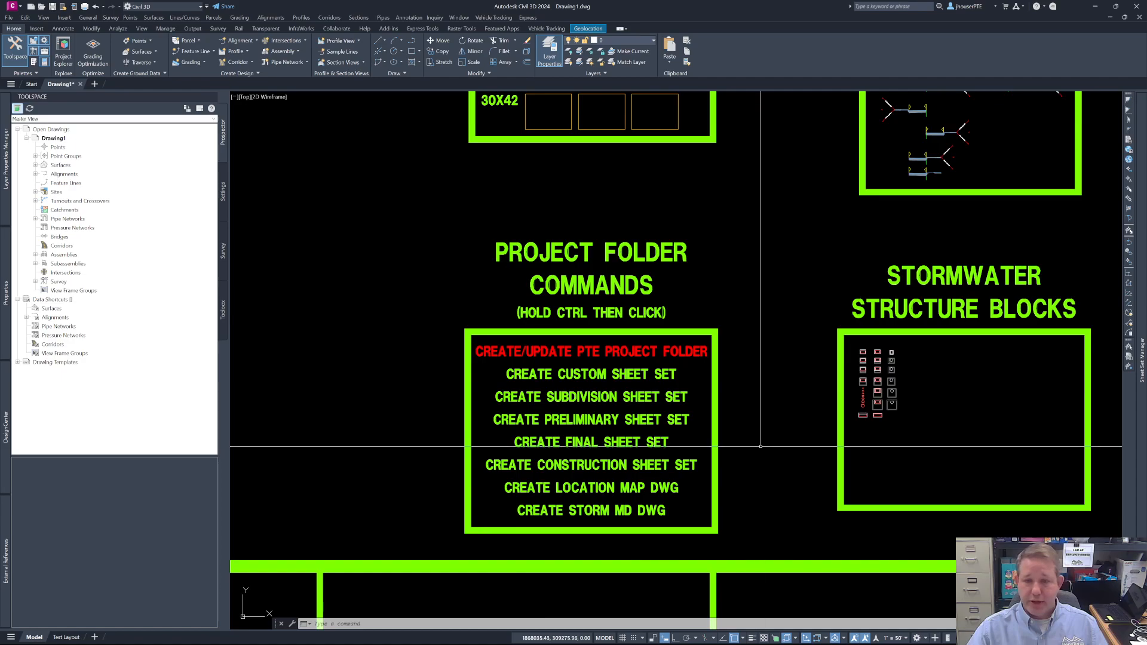
- Launch Create Final Sheet Set from the drawing's project folder commands, allow its batch file to open, and place the script window mid-screen
{"action": "mouse_move", "coordinate": [594, 442]}
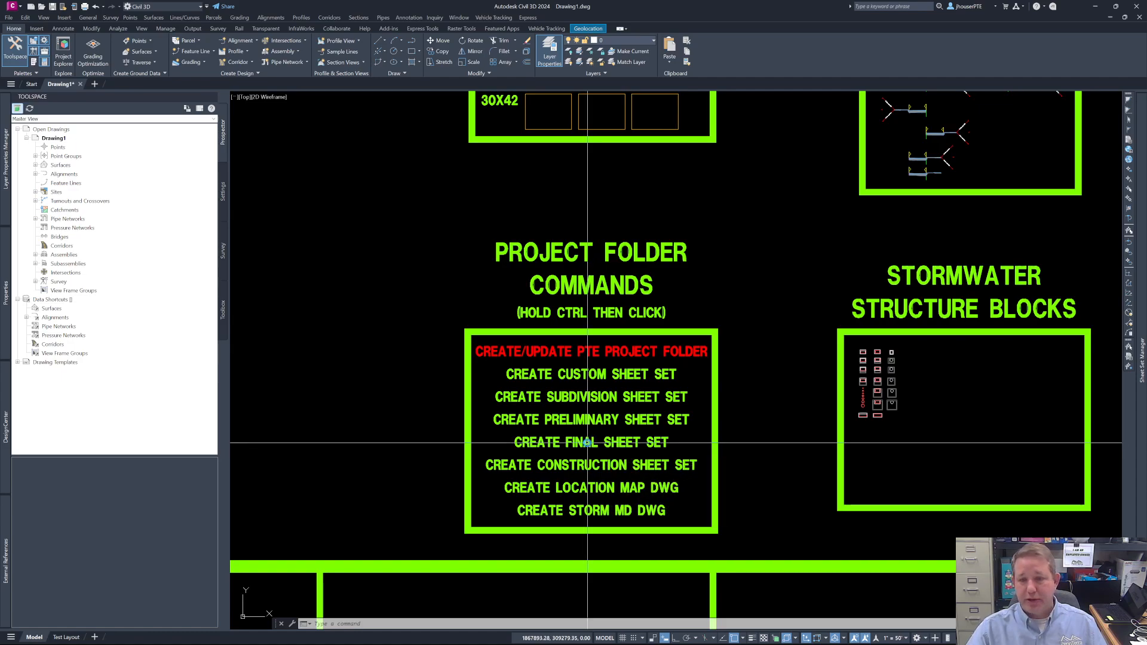
{"action": "left_click", "coordinate": [587, 442], "text": "ctrl"}
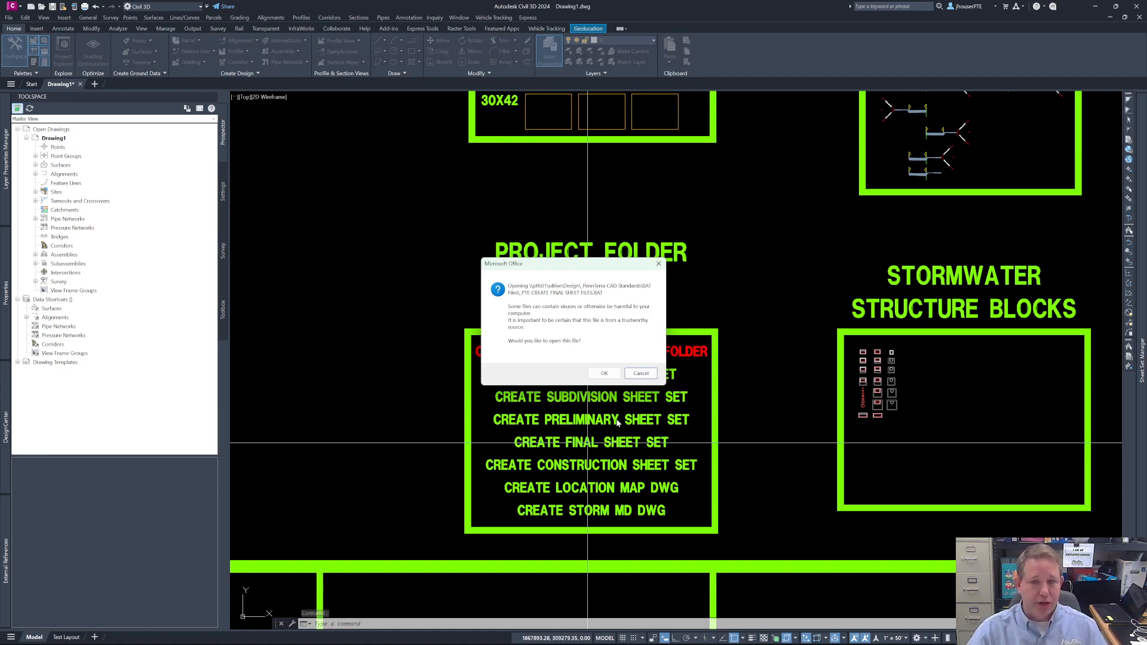
{"action": "left_click", "coordinate": [603, 374]}
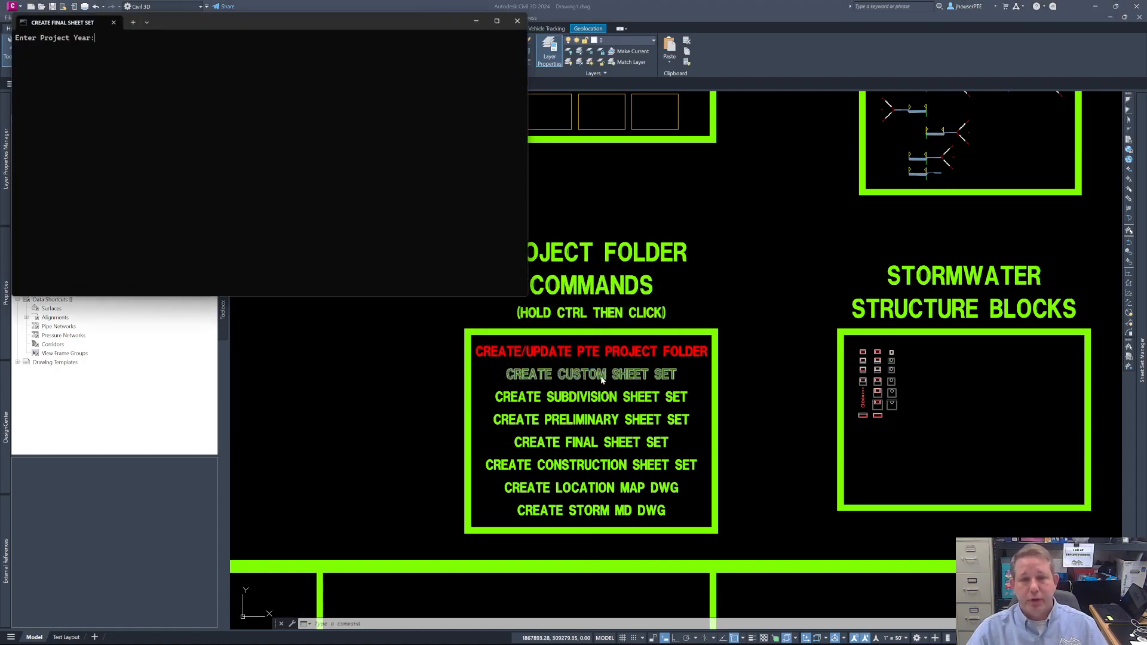
{"action": "left_click_drag", "start_coordinate": [243, 28], "coordinate": [538, 204]}
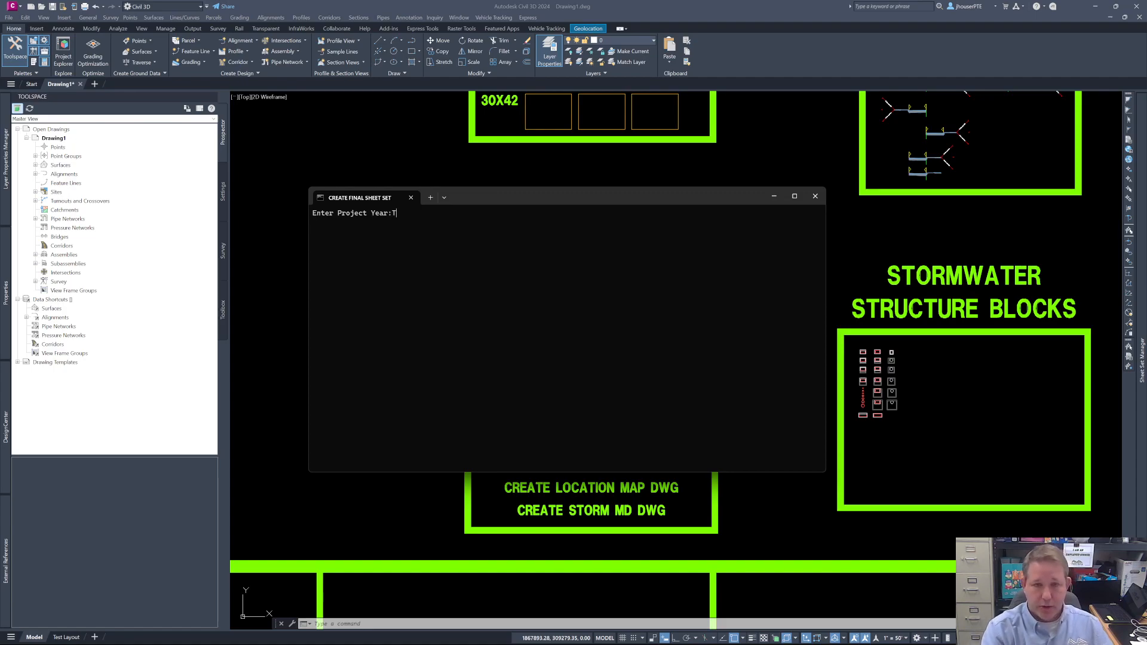
- Enter TRAINING as the project year and fill in JDH as the project number in the script
{"action": "type", "text": "RA"}
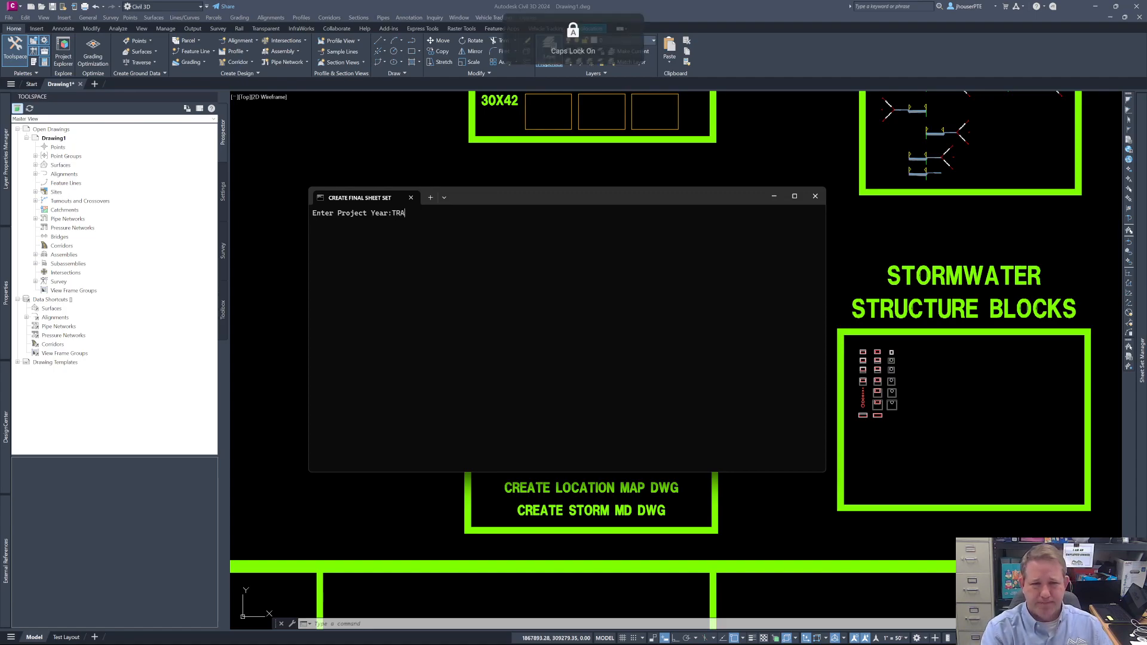
{"action": "type", "text": "INING"}
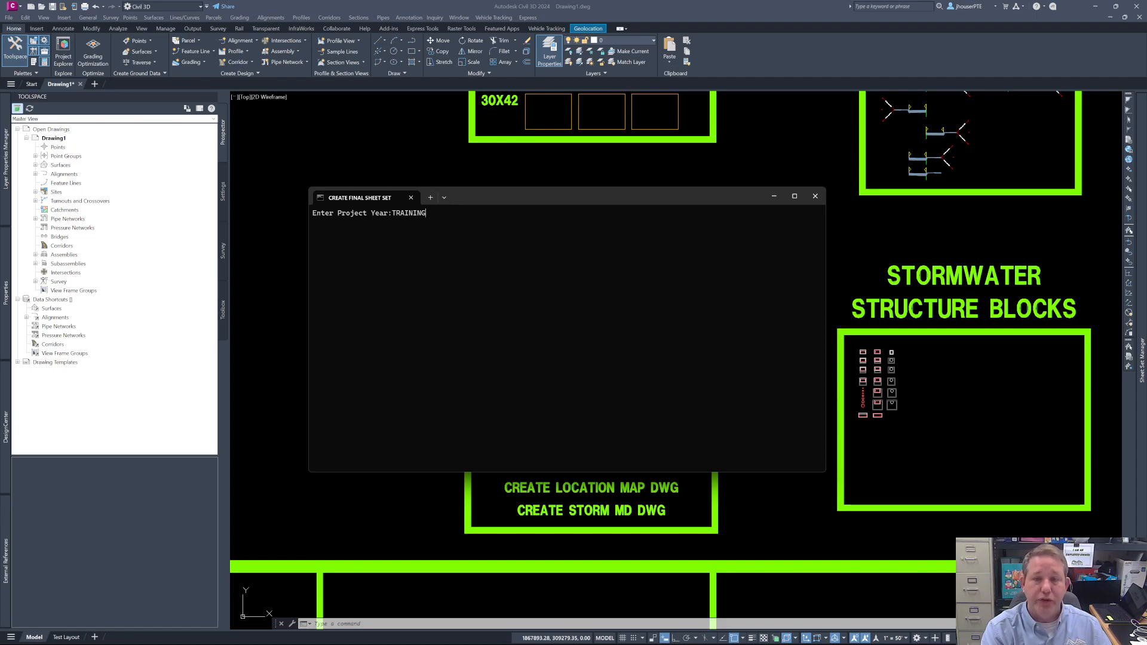
{"action": "key", "text": "Return"}
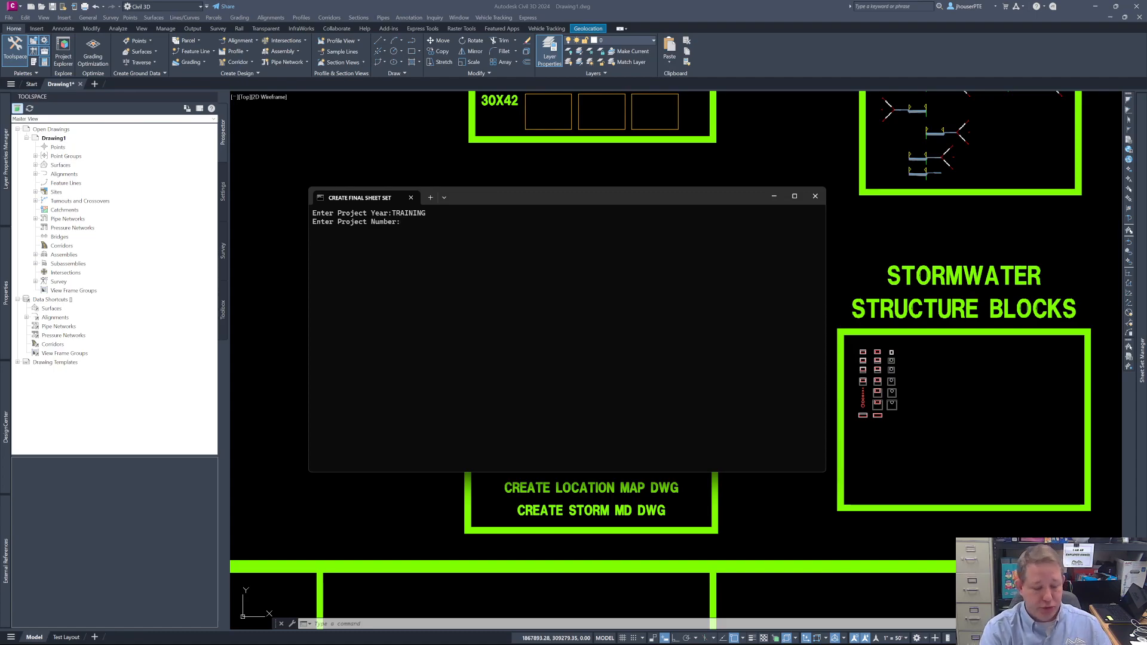
{"action": "type", "text": "jd"}
{"action": "key", "text": "BackSpace"}
{"action": "key", "text": "BackSpace"}
{"action": "key", "text": "BackSpace"}
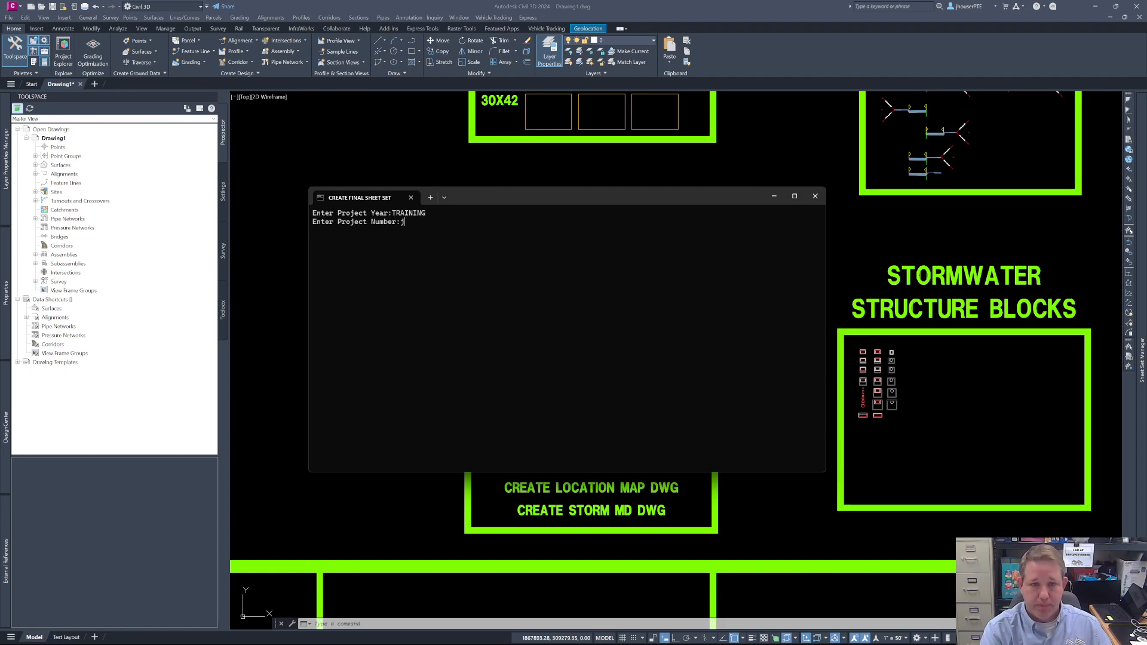
{"action": "type", "text": "JDH"}
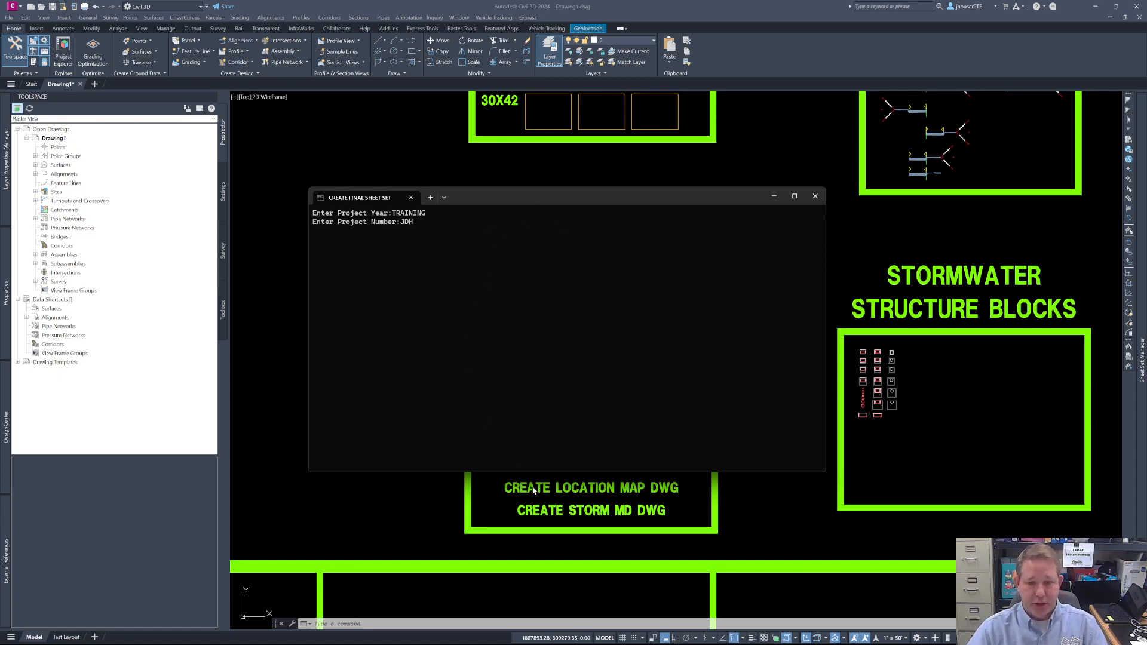
- Switch to the lddtproj folder in File Explorer and arrange its reduced window so the script prompts stay visible above it
{"action": "mouse_move", "coordinate": [469, 638]}
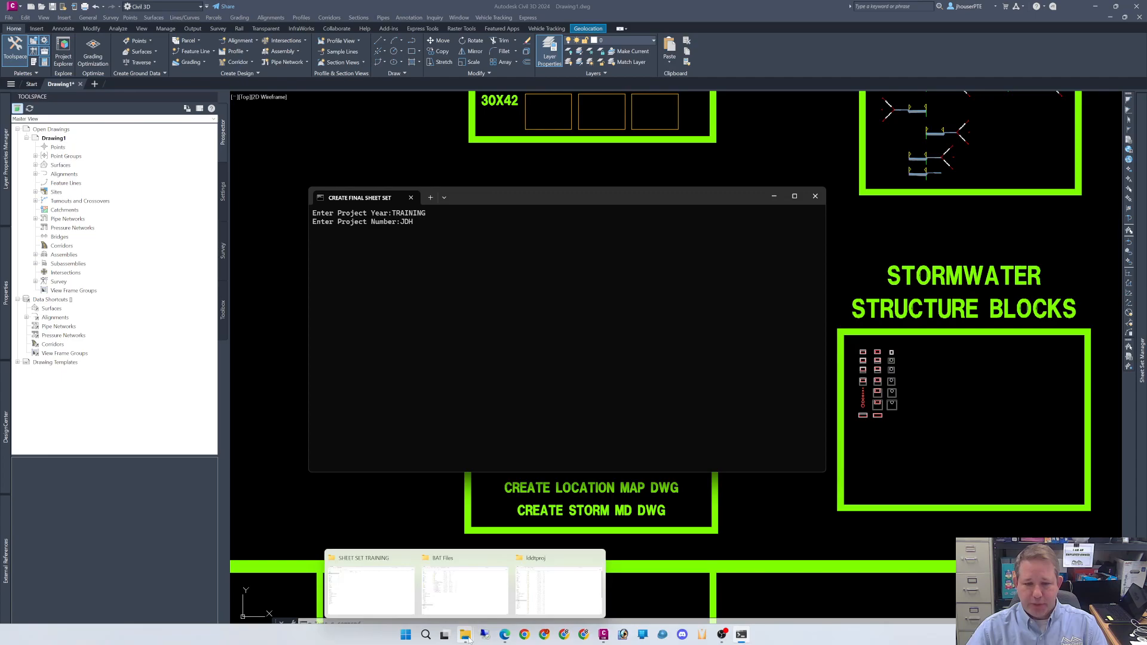
{"action": "left_click", "coordinate": [551, 604]}
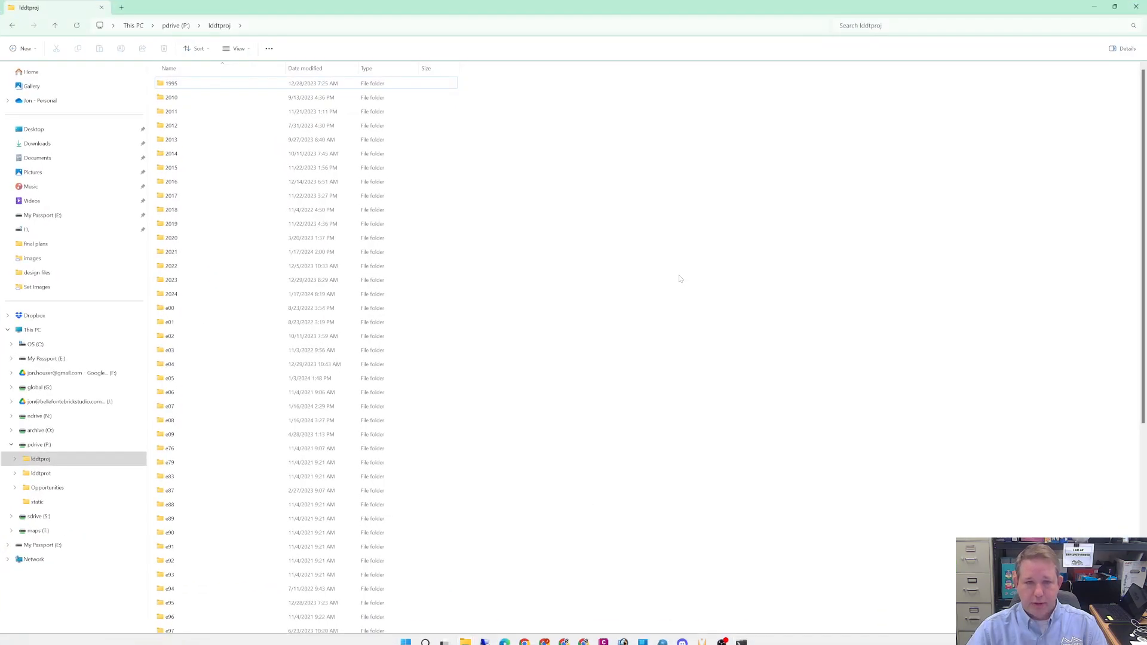
{"action": "left_click", "coordinate": [1114, 6]}
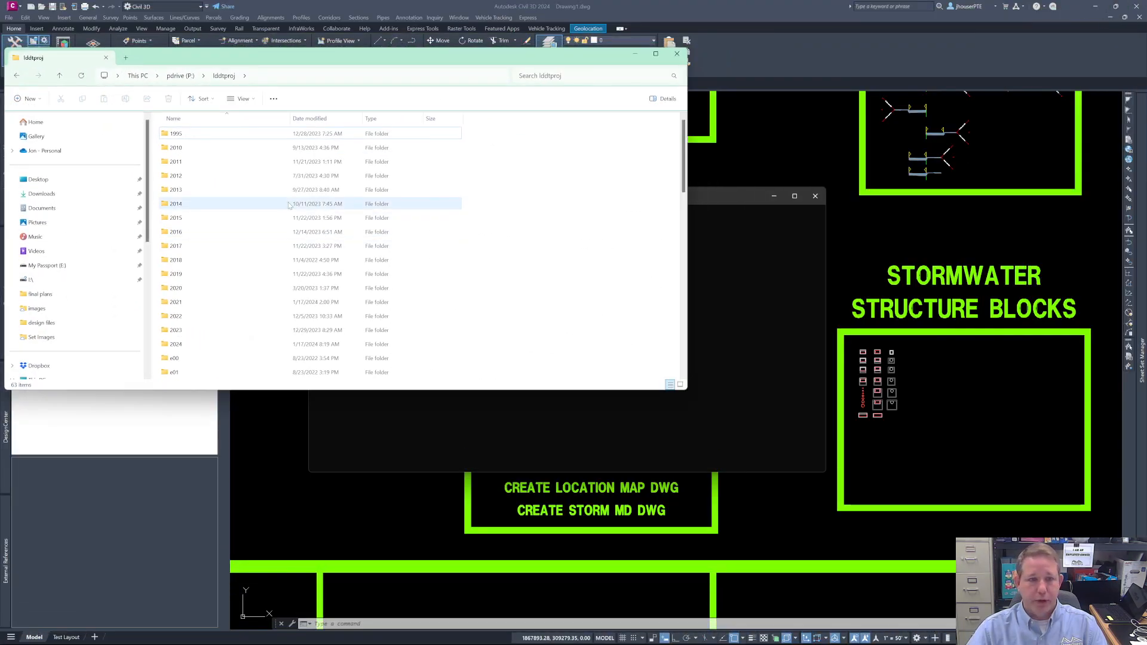
{"action": "scroll", "coordinate": [254, 245], "scroll_direction": "down", "scroll_amount": 15}
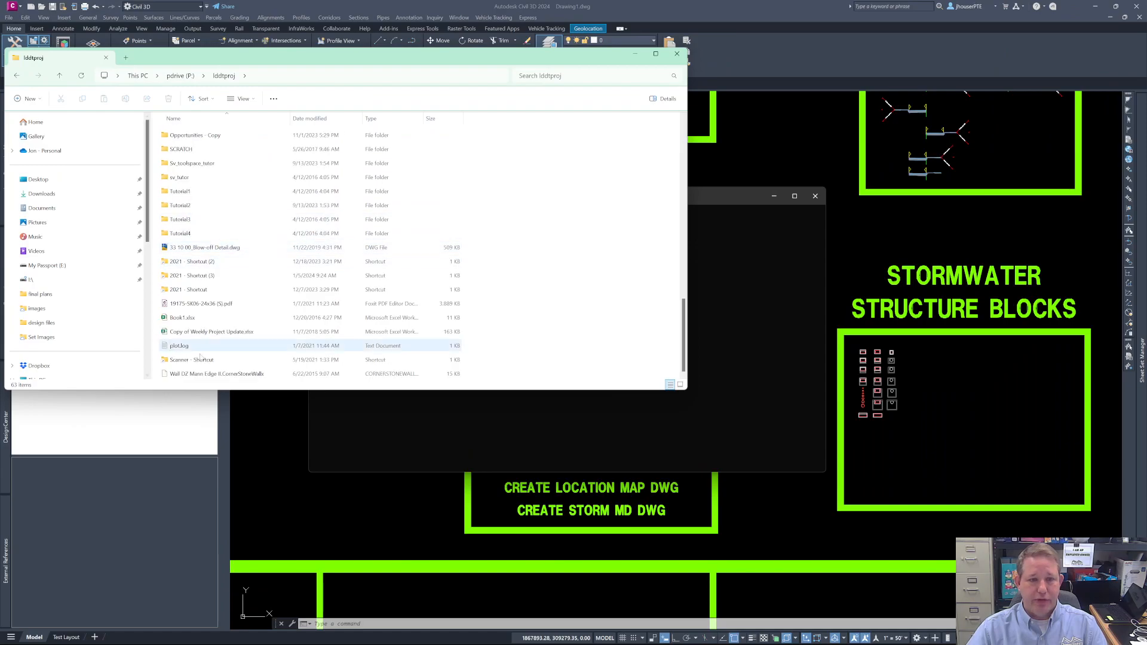
{"action": "left_click_drag", "start_coordinate": [338, 55], "coordinate": [344, 293]}
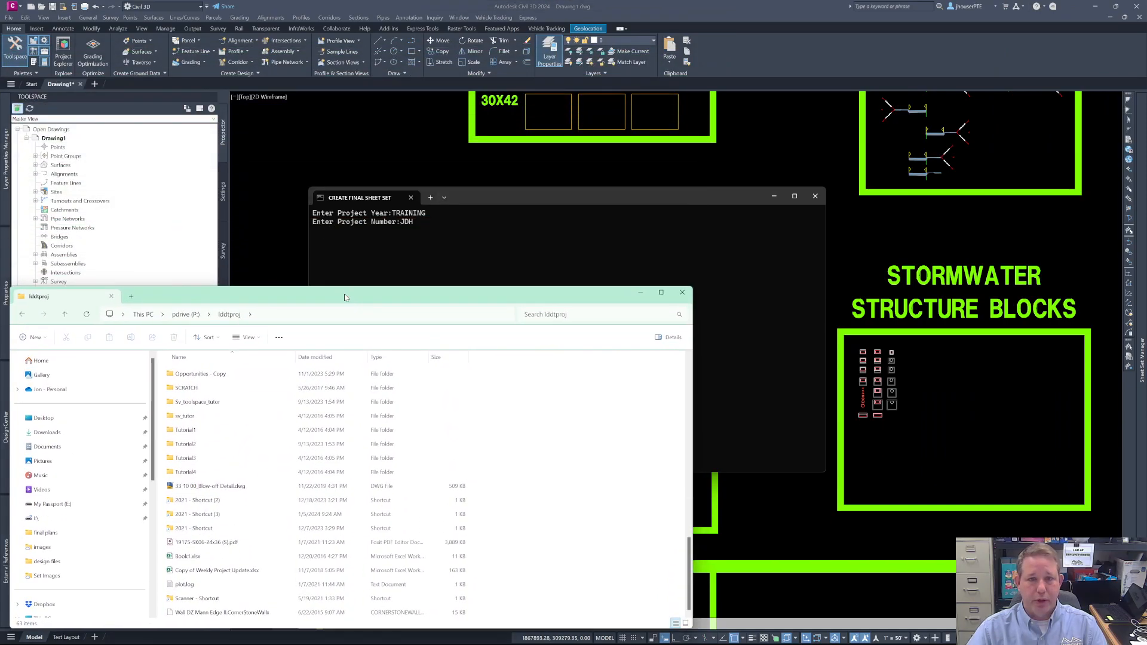
- Run the final sheet set setup with the entered project number and exit the script
{"action": "left_click", "coordinate": [478, 196]}
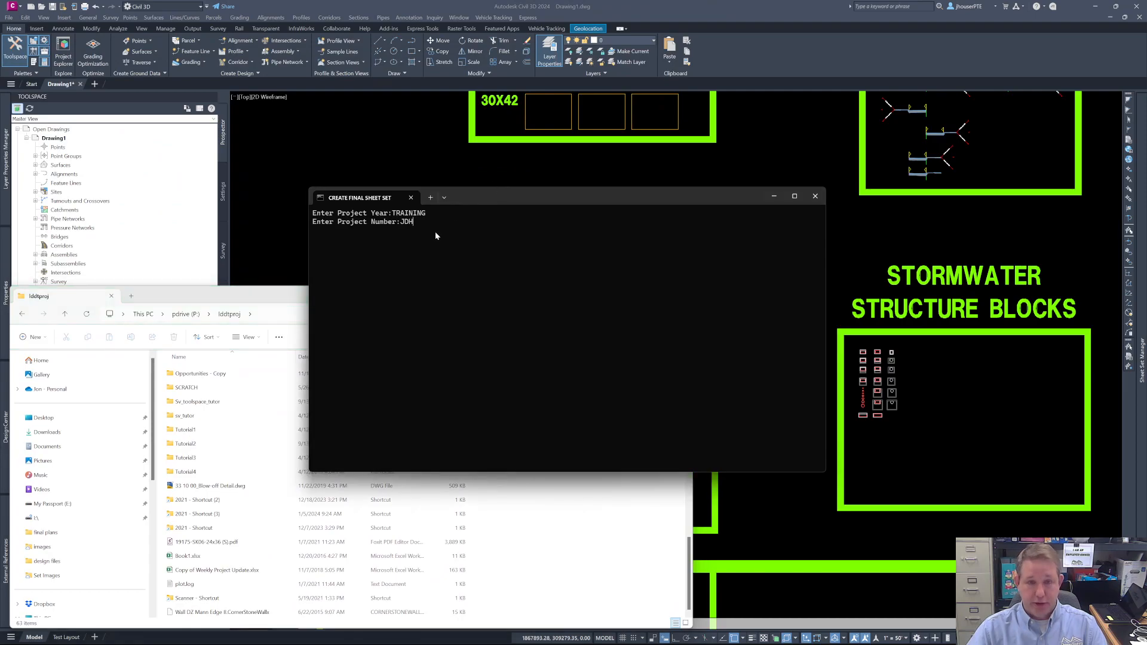
{"action": "key", "text": "Return"}
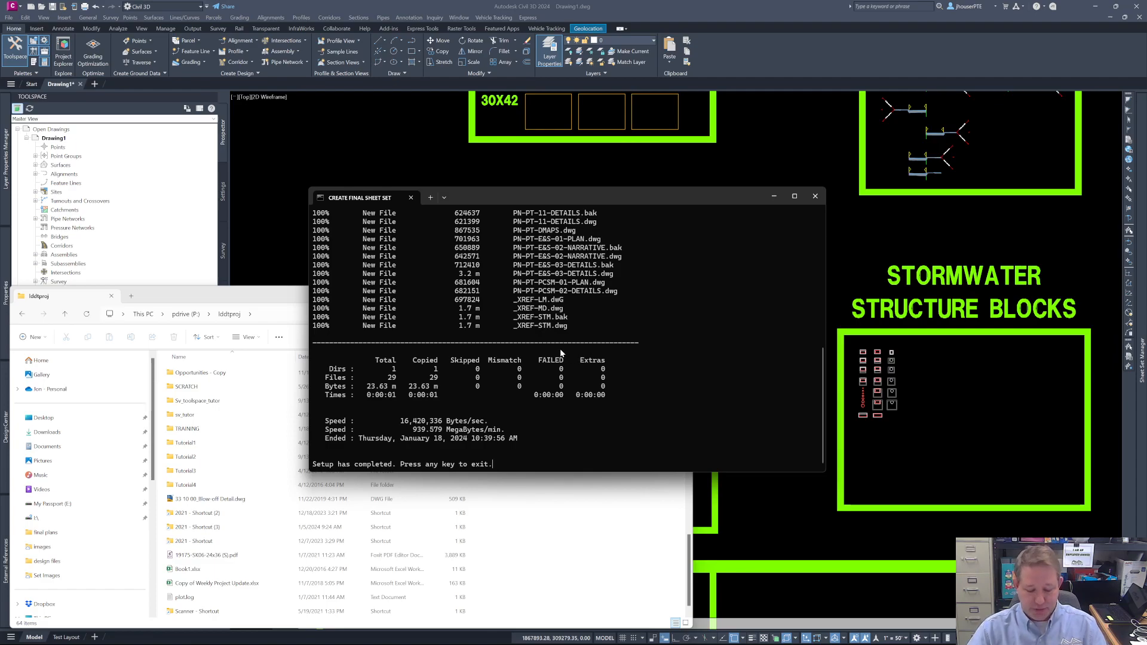
{"action": "key", "text": "Return"}
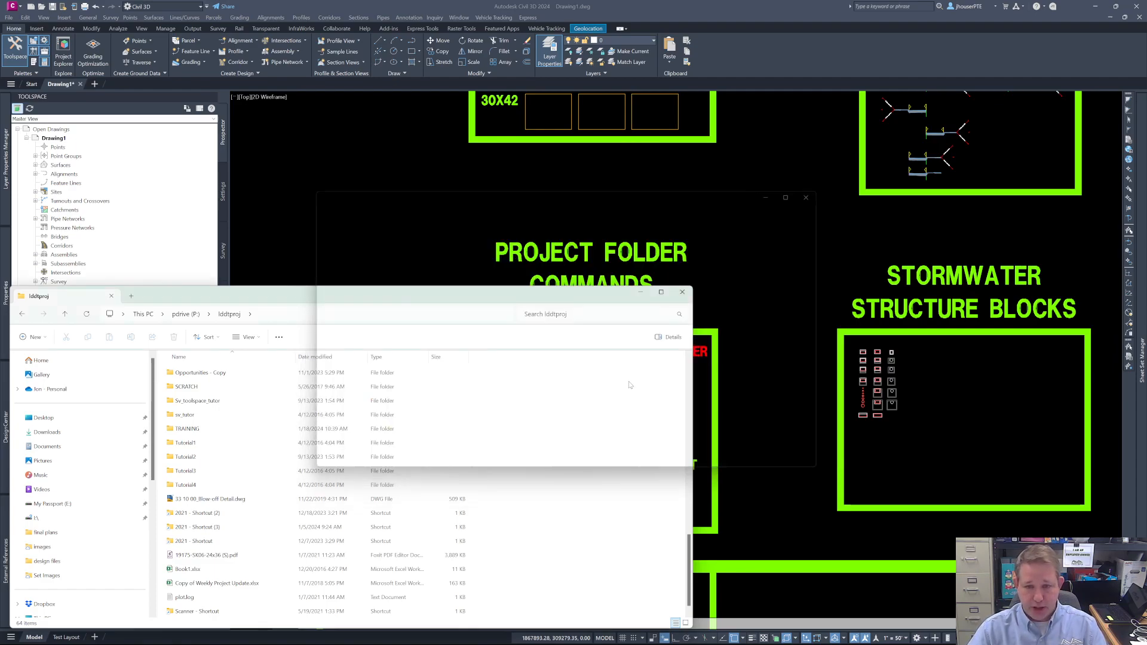
- Open the TRAINING\JDH\Design\plot files\final plans folder under lddtproj and review its sheet set and drawing files
{"action": "scroll", "coordinate": [457, 447], "scroll_direction": "down", "scroll_amount": 1}
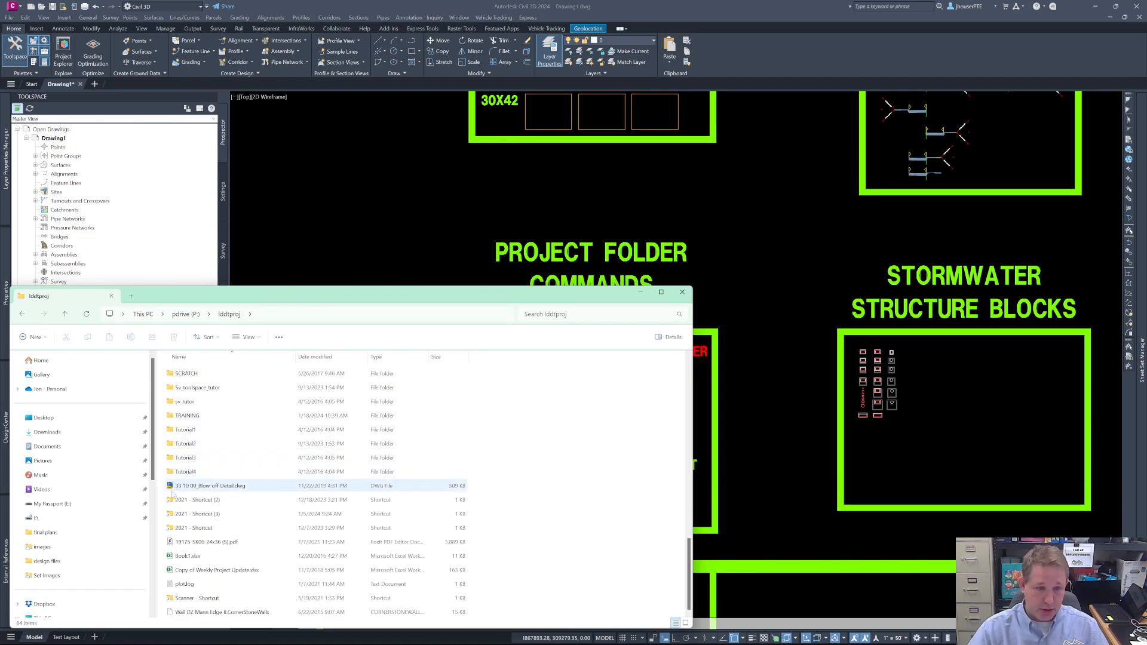
{"action": "left_click", "coordinate": [188, 418]}
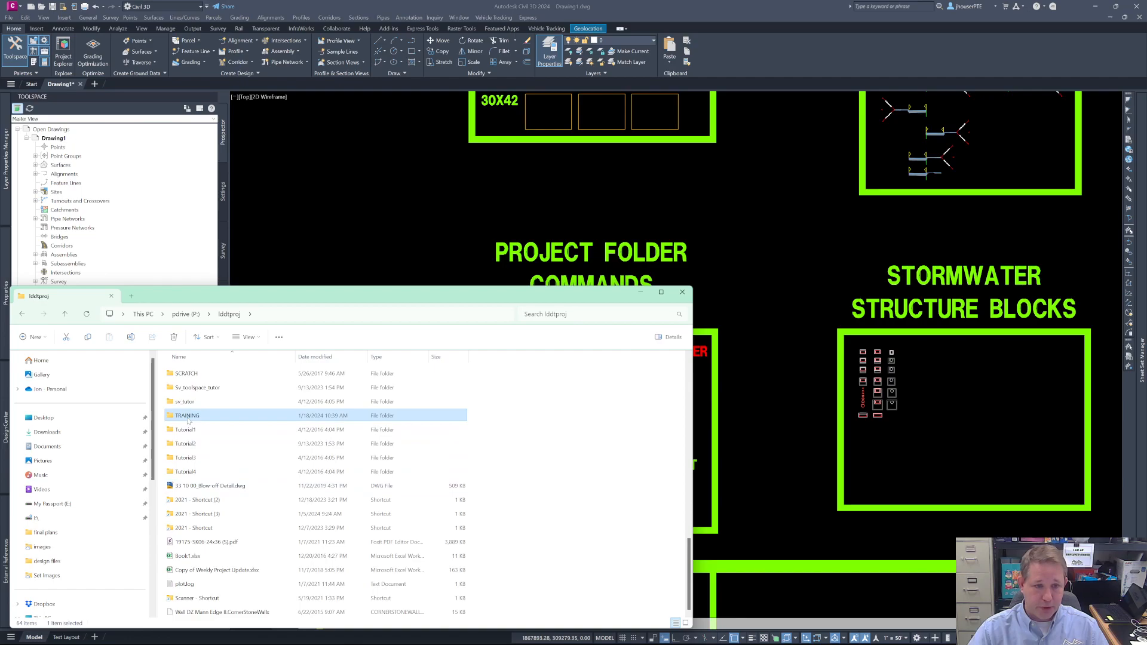
{"action": "double_click", "coordinate": [188, 418]}
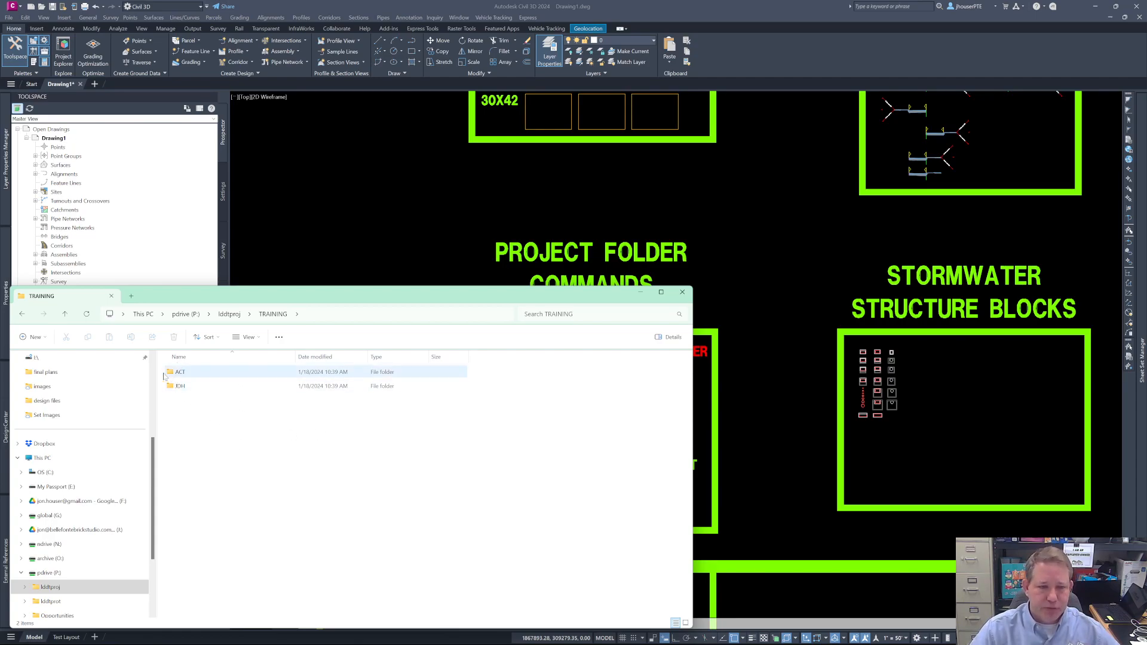
{"action": "double_click", "coordinate": [177, 387]}
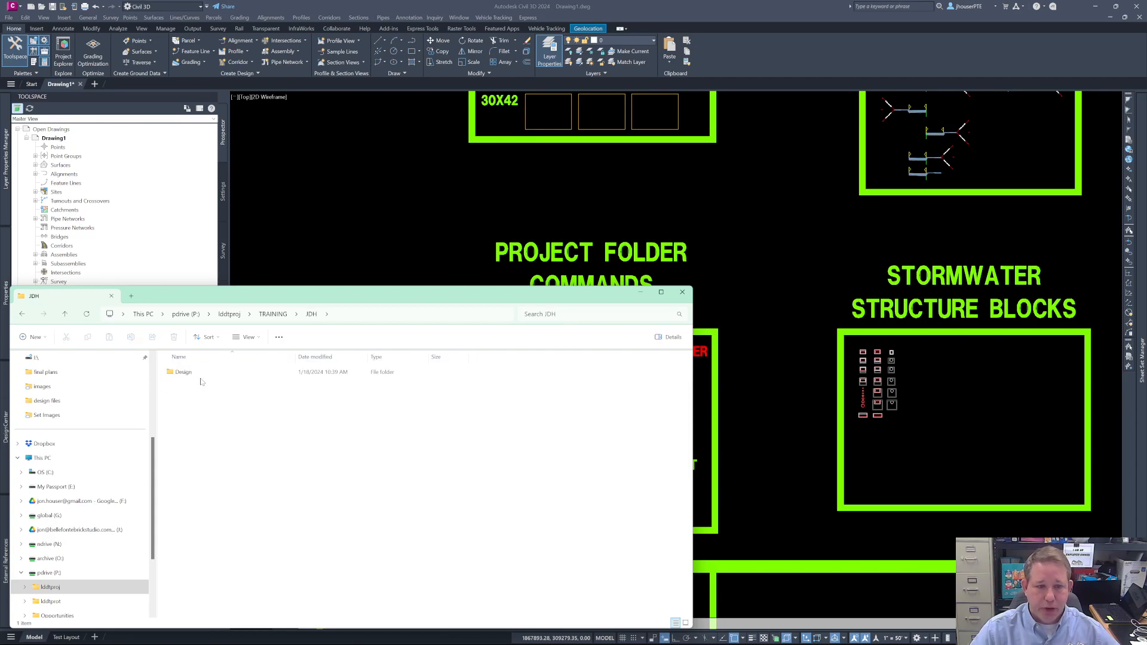
{"action": "double_click", "coordinate": [184, 375]}
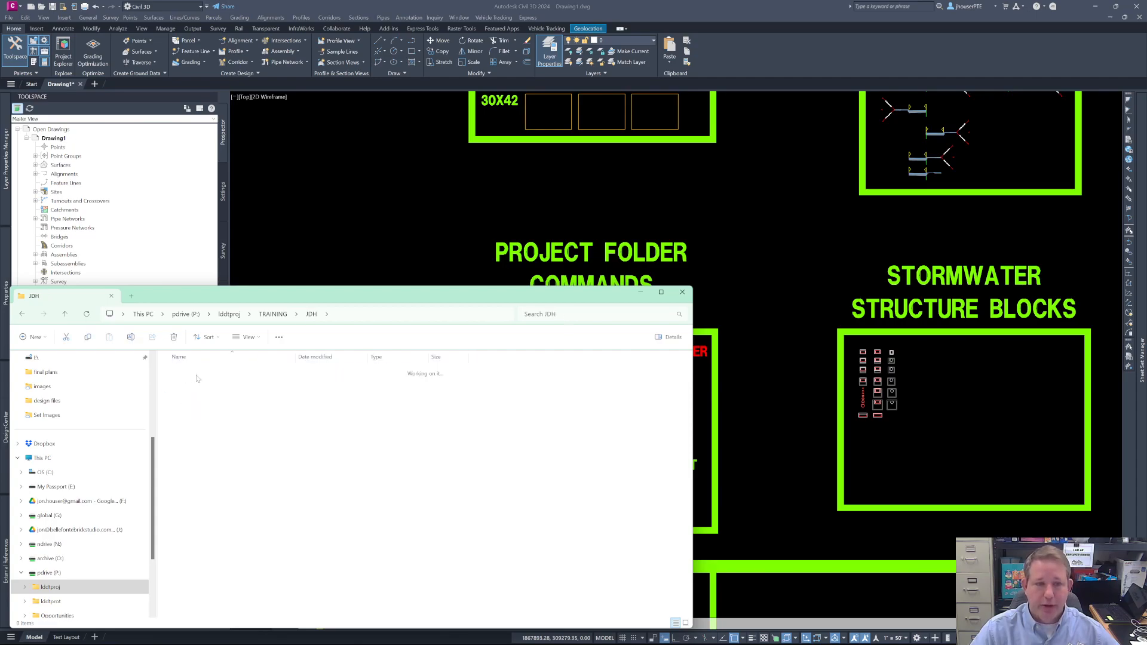
{"action": "double_click", "coordinate": [185, 372]}
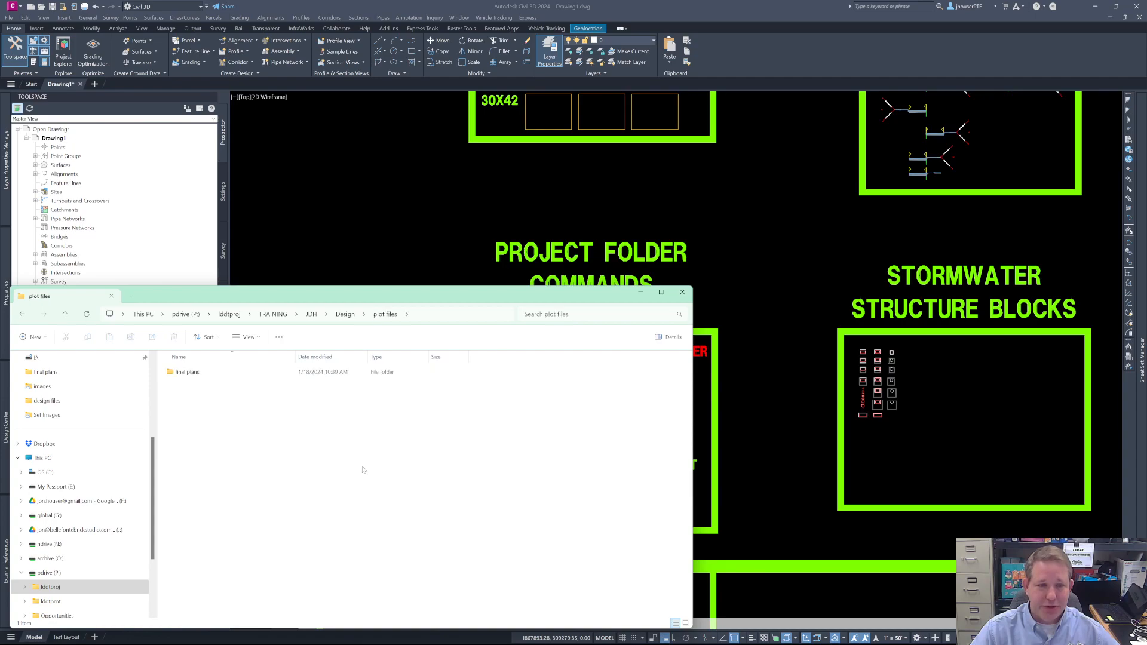
{"action": "double_click", "coordinate": [196, 375]}
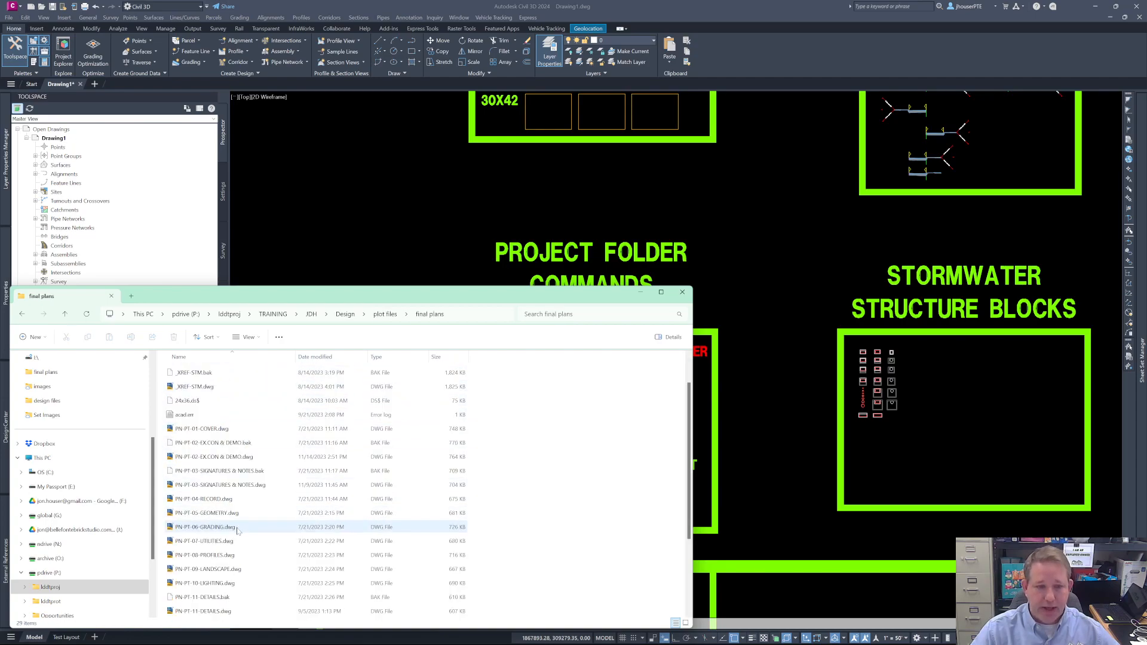
{"action": "scroll", "coordinate": [243, 565], "scroll_direction": "down", "scroll_amount": 4}
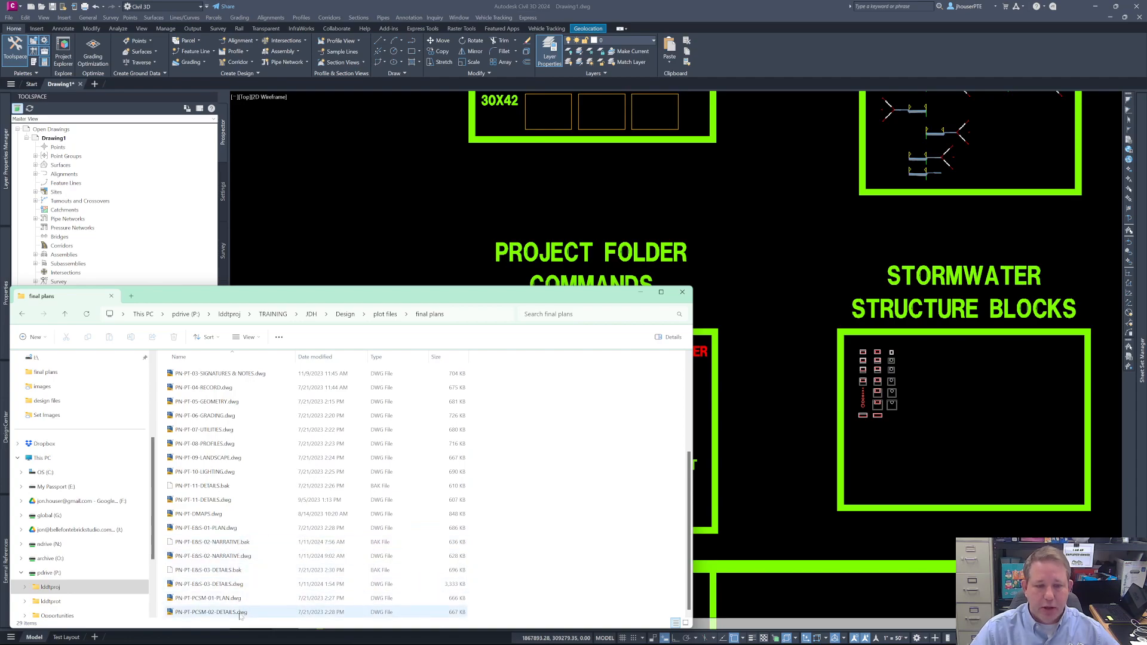
{"action": "scroll", "coordinate": [223, 434], "scroll_direction": "up", "scroll_amount": 4}
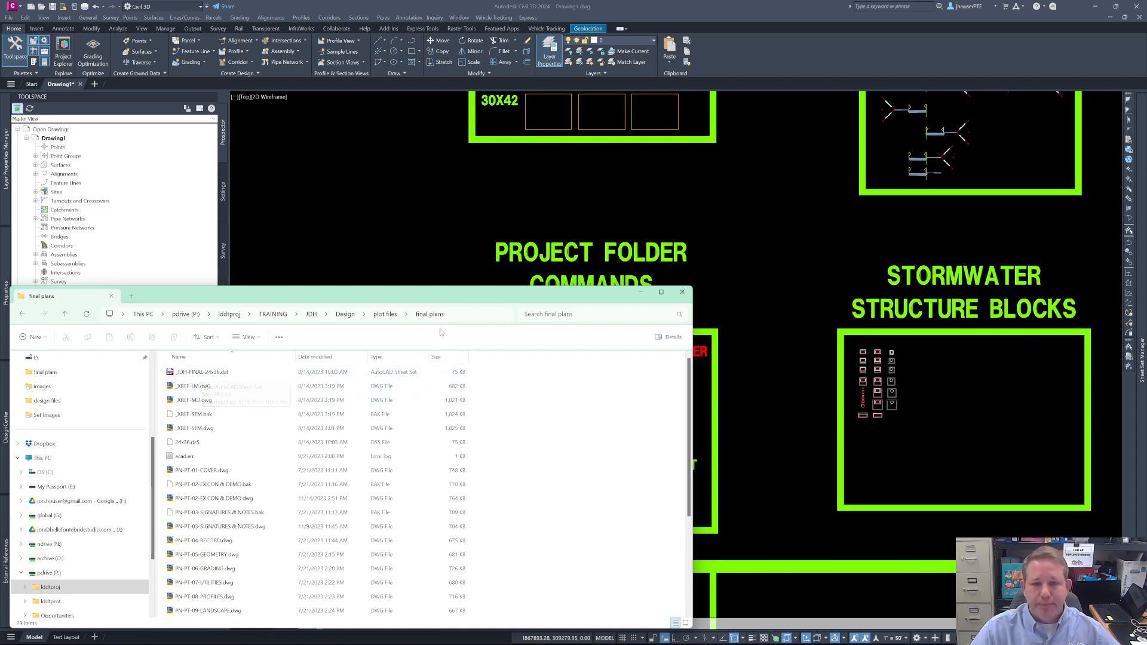
- Move the final plans folder window aside to view the drawing's project folder commands, and bring it back to show its files
{"action": "mouse_move", "coordinate": [440, 301]}
{"action": "left_mouse_down"}
{"action": "mouse_move", "coordinate": [428, 508]}
{"action": "mouse_move", "coordinate": [444, 568]}
{"action": "mouse_move", "coordinate": [706, 512]}
{"action": "mouse_move", "coordinate": [495, 541]}
{"action": "left_mouse_up"}
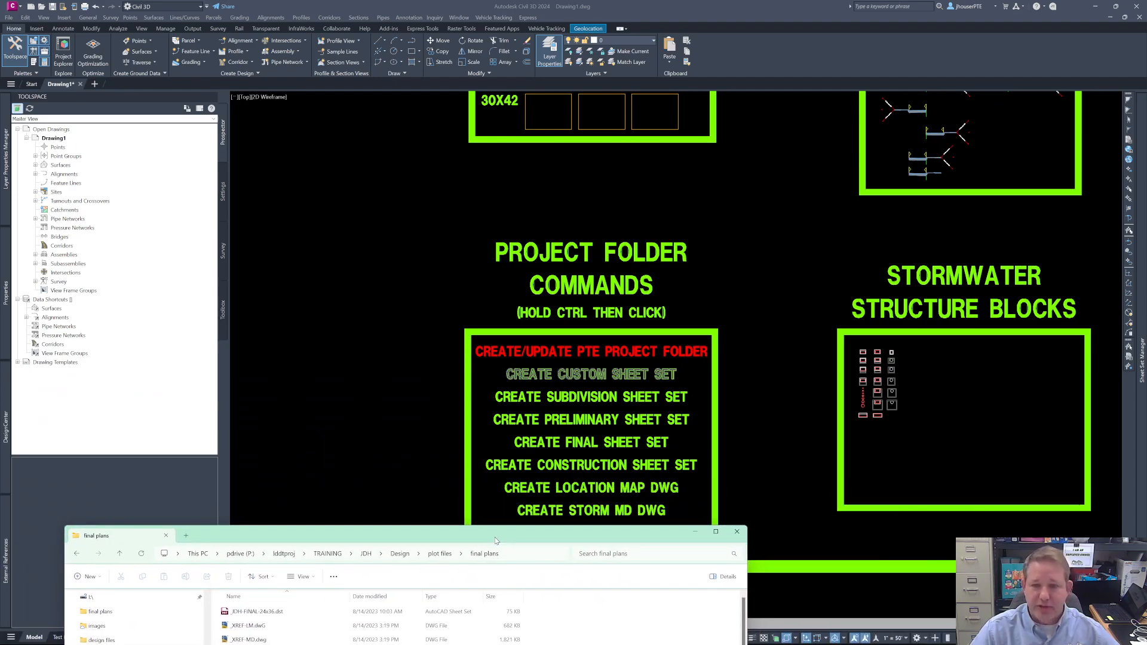
{"action": "left_click_drag", "start_coordinate": [495, 540], "coordinate": [495, 537]}
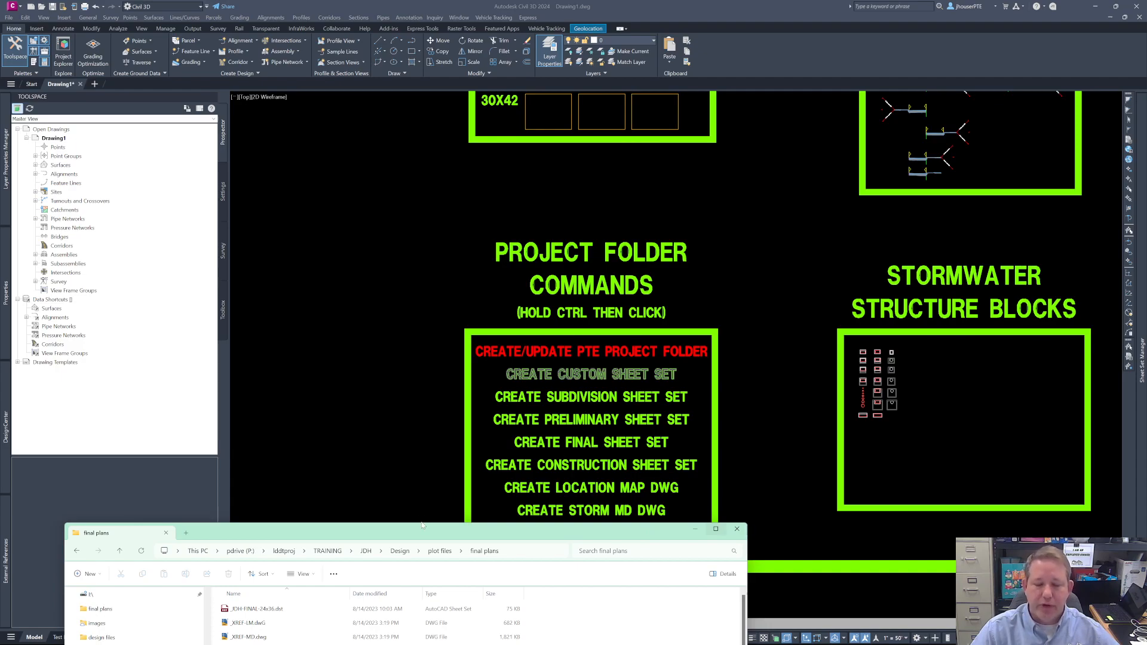
{"action": "left_click_drag", "start_coordinate": [414, 531], "coordinate": [396, 206]}
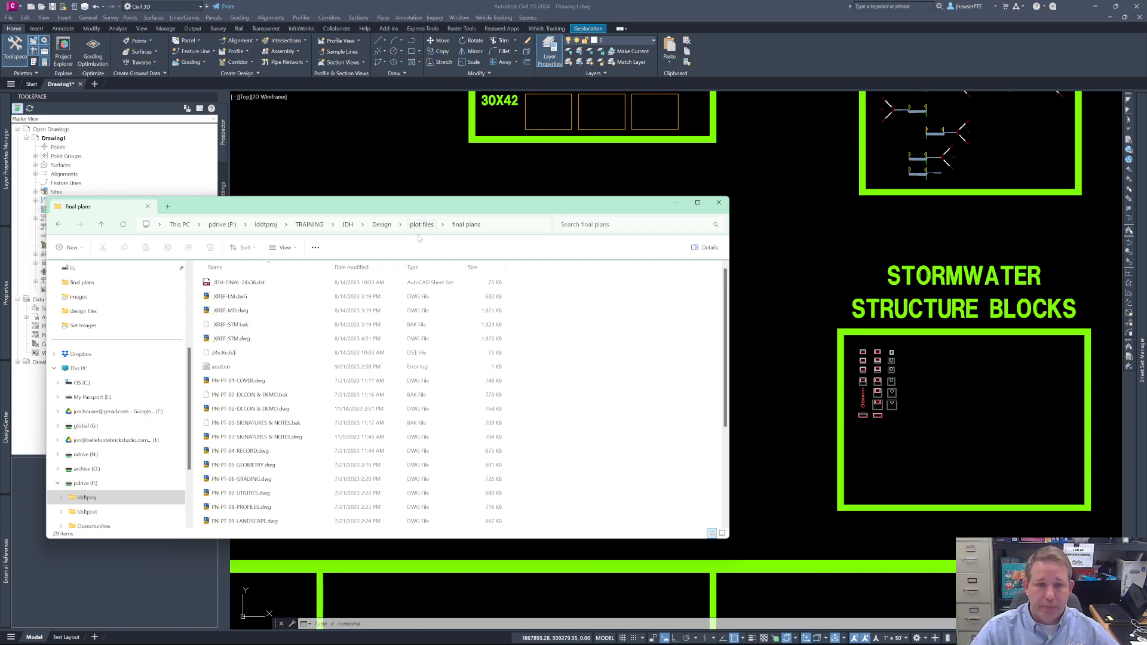
- Retrace the folder path from TRAINING through JDH, Design and plot files to the final plans folder
{"action": "left_click", "coordinate": [315, 225]}
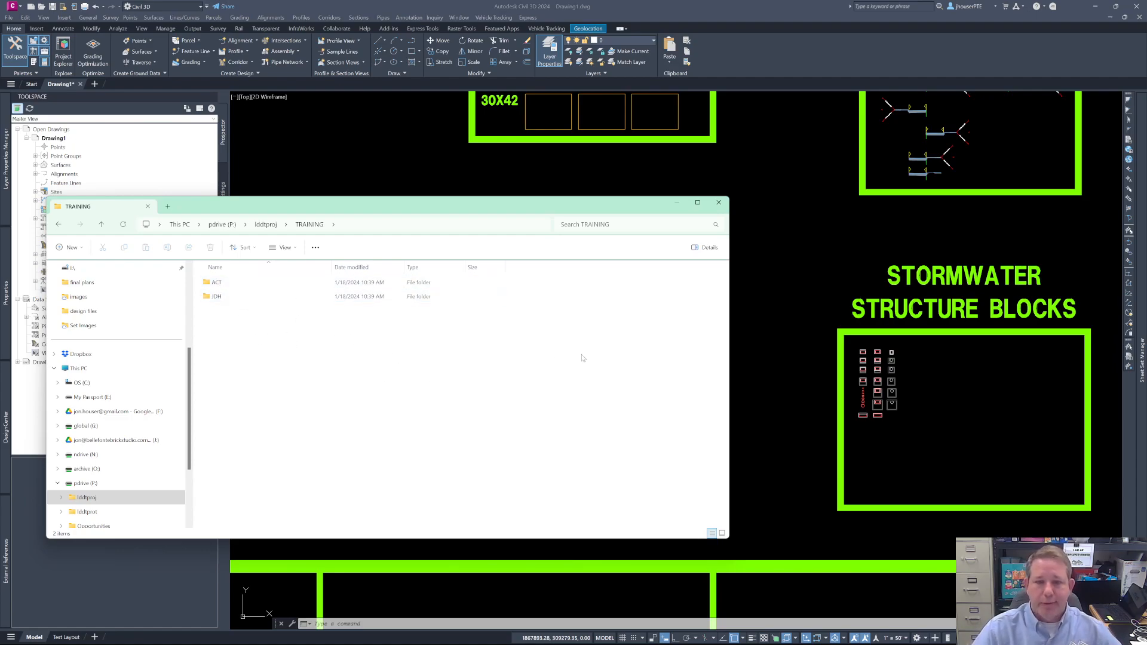
{"action": "double_click", "coordinate": [216, 297]}
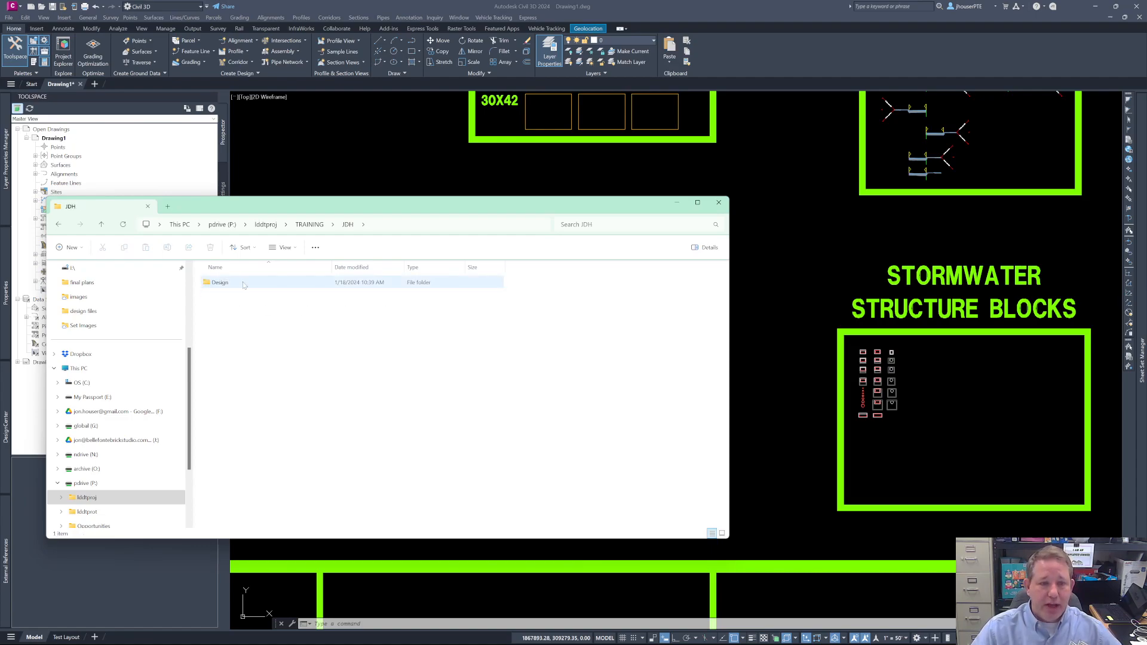
{"action": "double_click", "coordinate": [230, 284]}
{"action": "double_click", "coordinate": [226, 283]}
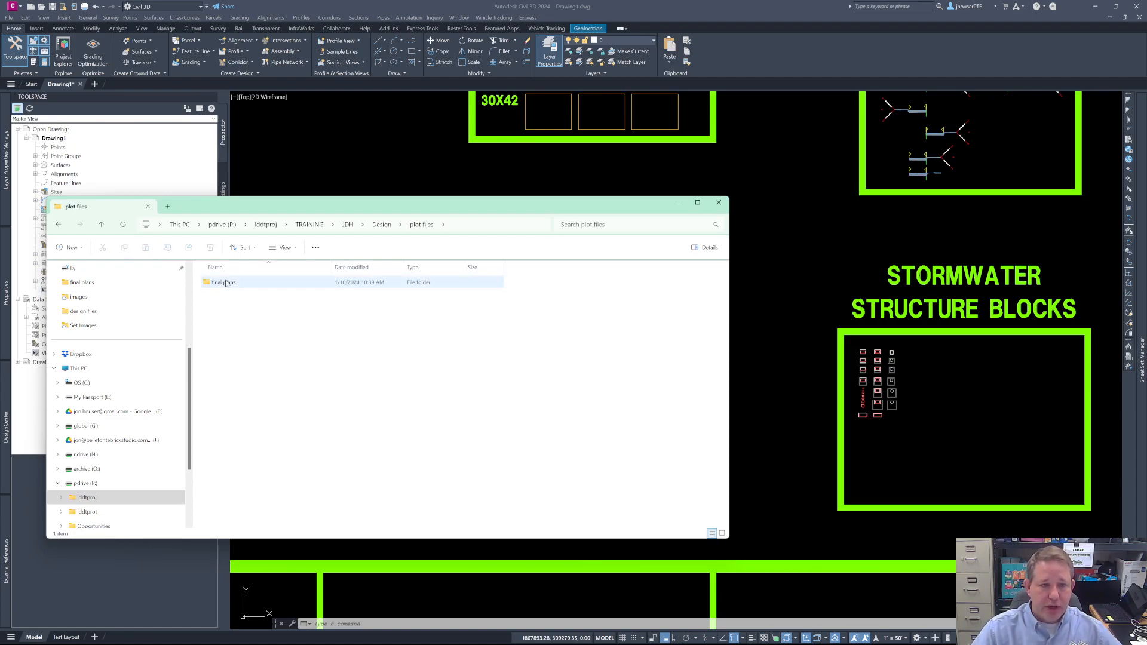
{"action": "double_click", "coordinate": [226, 284]}
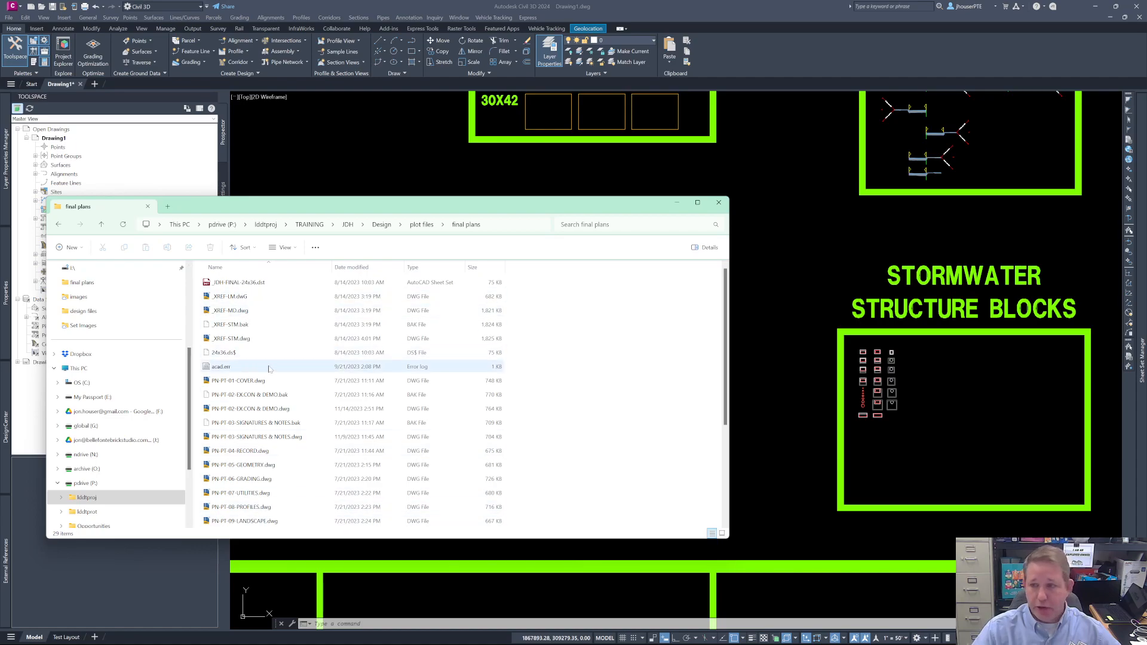
- Switch back to Civil 3D and start opening an existing sheet set in the Sheet Set Manager
{"action": "left_click", "coordinate": [861, 282]}
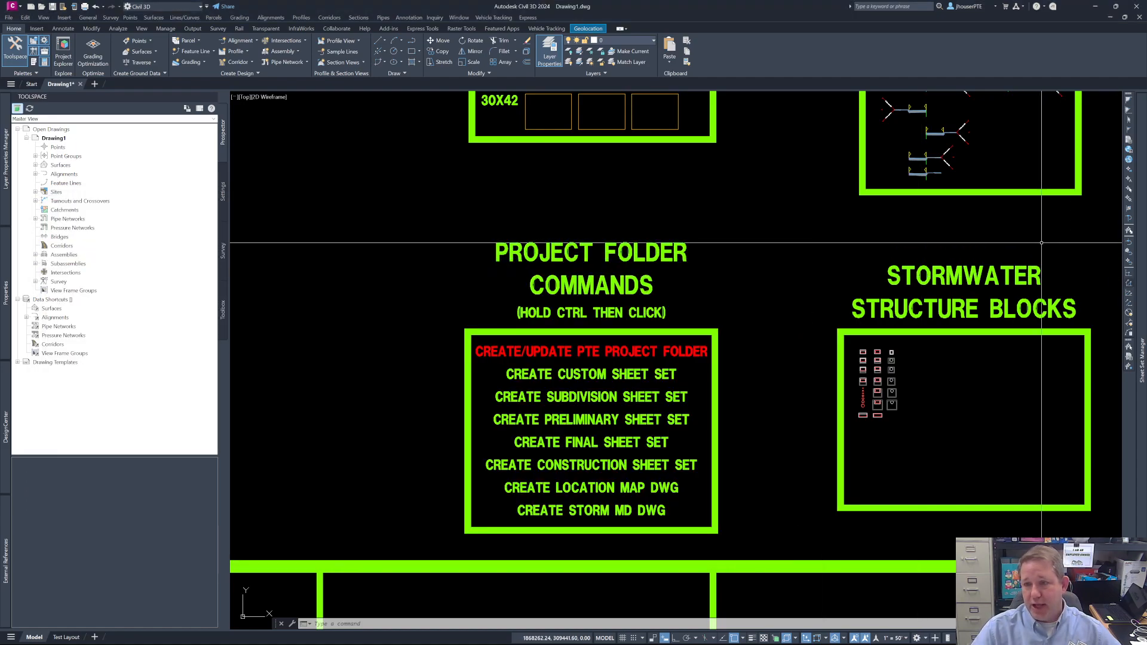
{"action": "mouse_move", "coordinate": [1140, 303]}
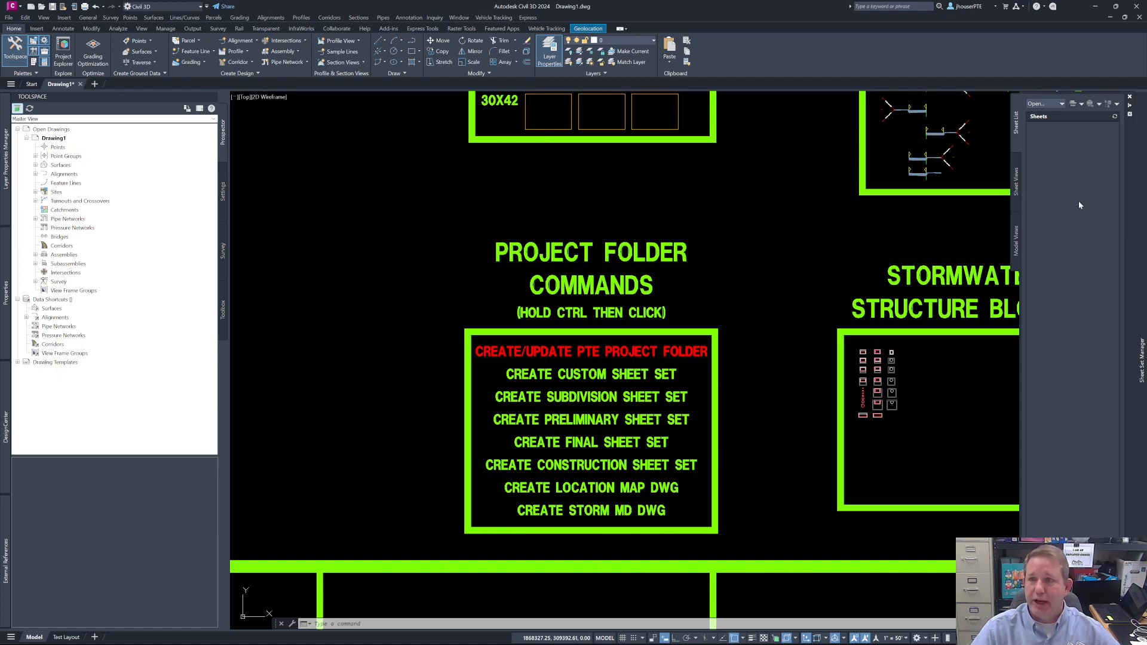
{"action": "left_click", "coordinate": [1061, 104]}
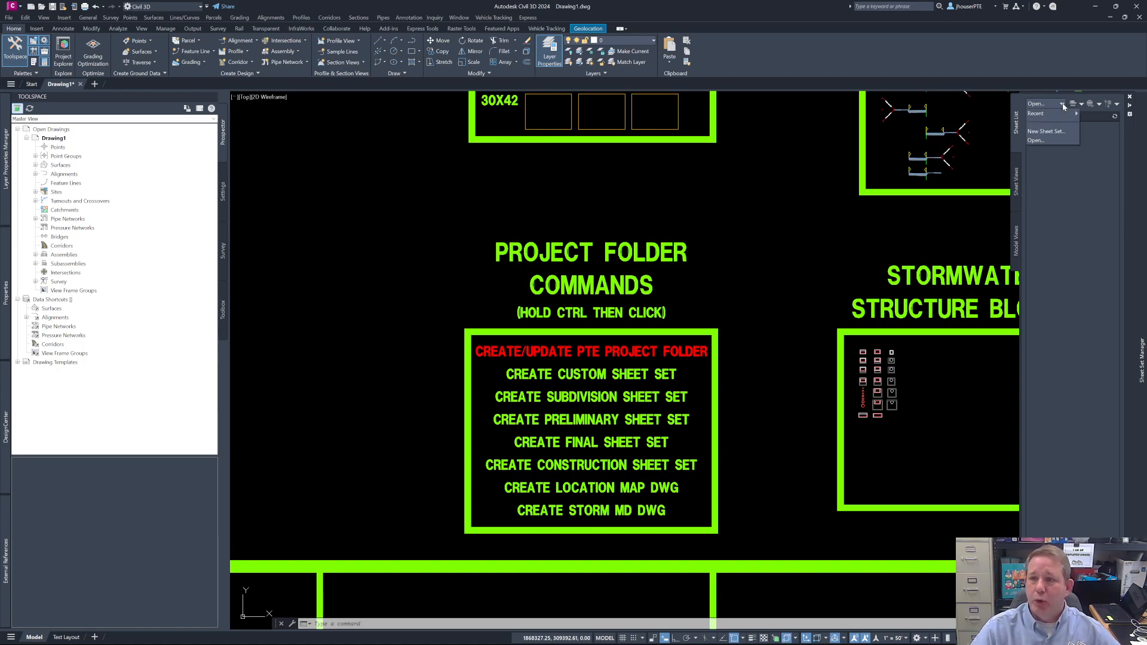
{"action": "left_click", "coordinate": [1041, 143]}
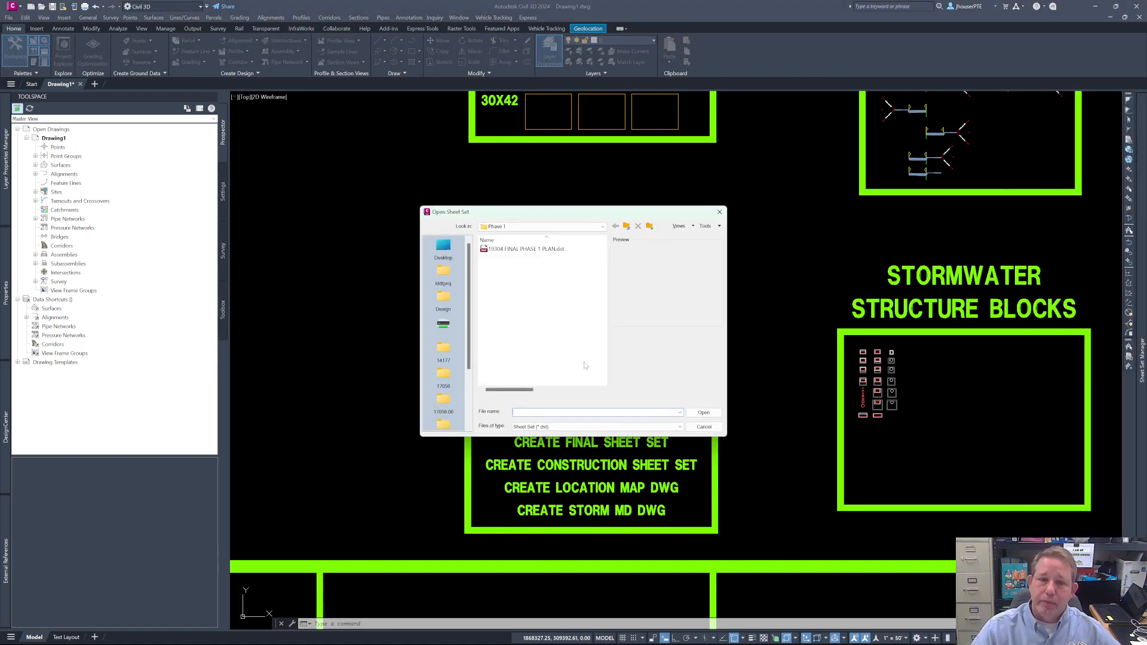
- Open the sheet set _JDH-FINAL-24x36.dst from lddtproj\TRAINING\JDH\Design\plot files\final plans
{"action": "left_click", "coordinate": [449, 282]}
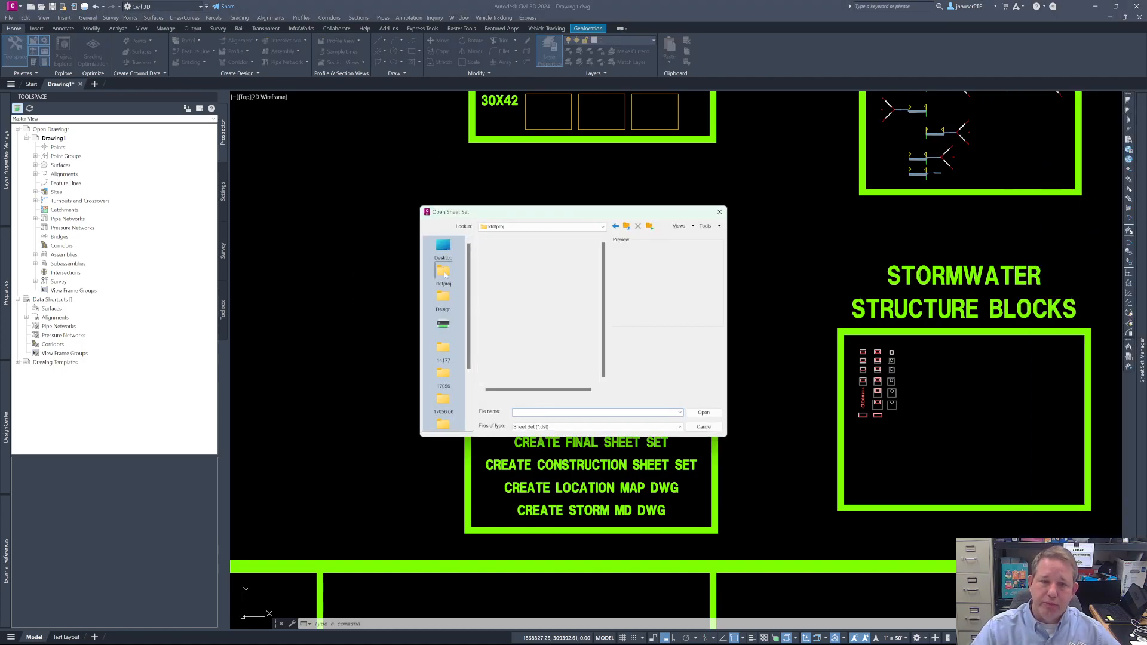
{"action": "scroll", "coordinate": [568, 299], "scroll_direction": "down", "scroll_amount": 5}
{"action": "scroll", "coordinate": [569, 298], "scroll_direction": "down", "scroll_amount": 10}
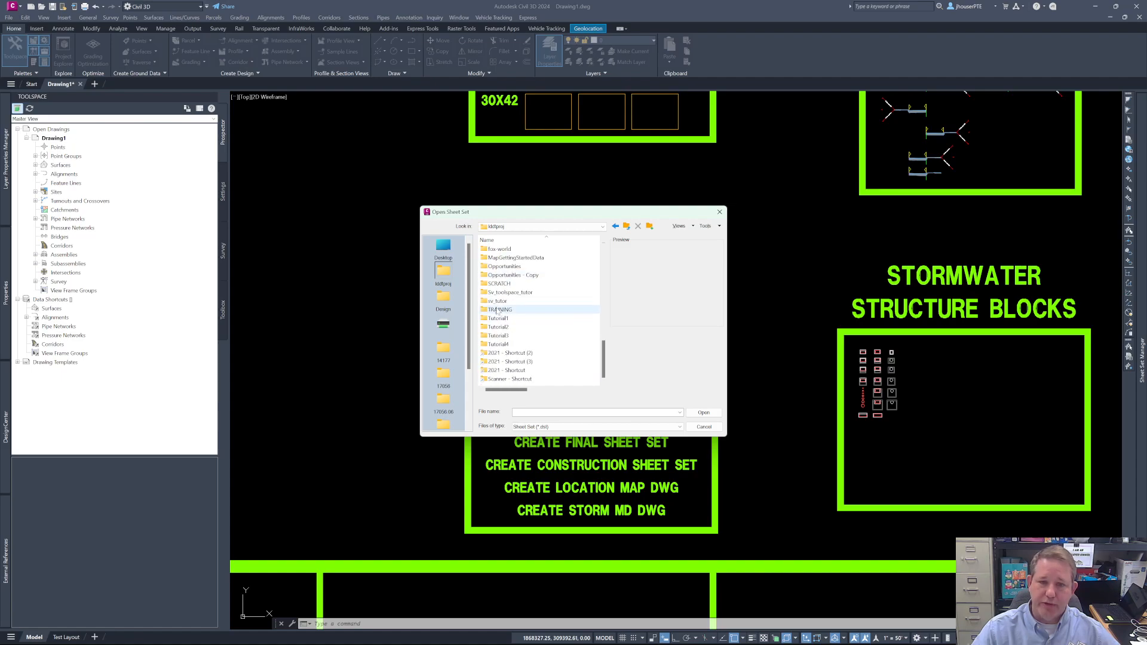
{"action": "double_click", "coordinate": [498, 310]}
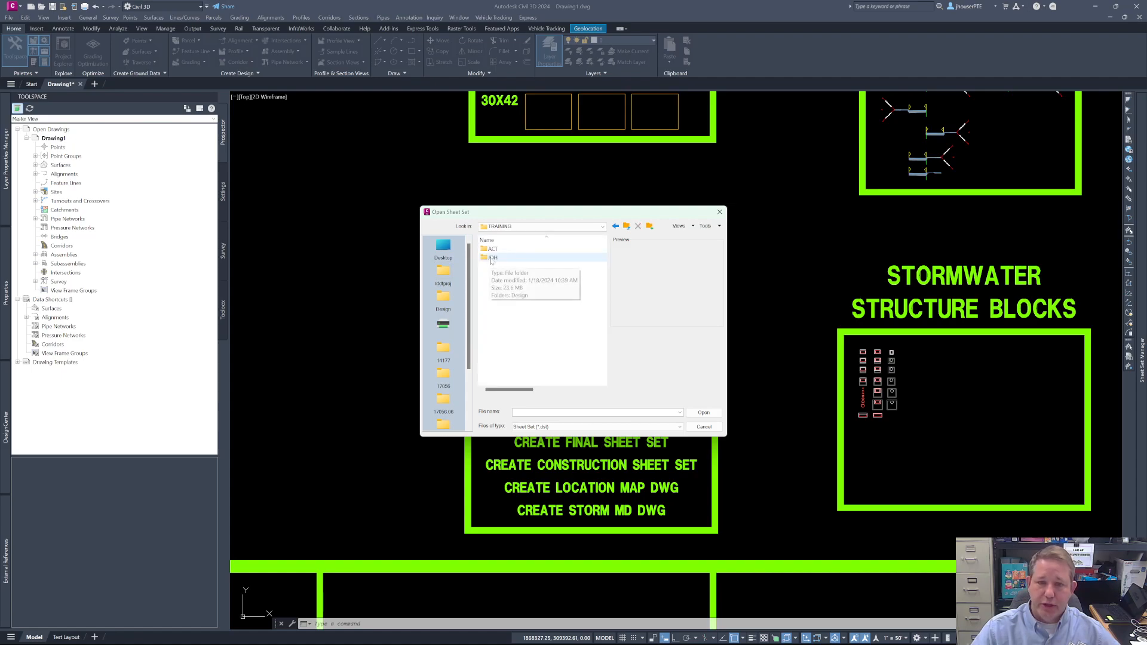
{"action": "double_click", "coordinate": [492, 258]}
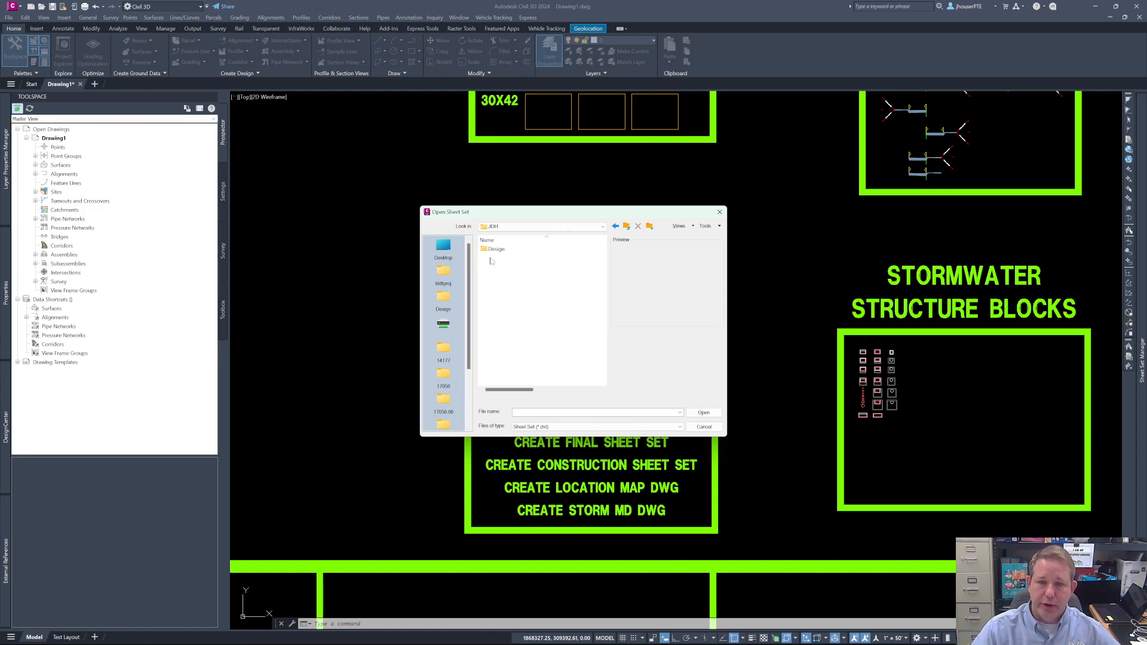
{"action": "double_click", "coordinate": [497, 249]}
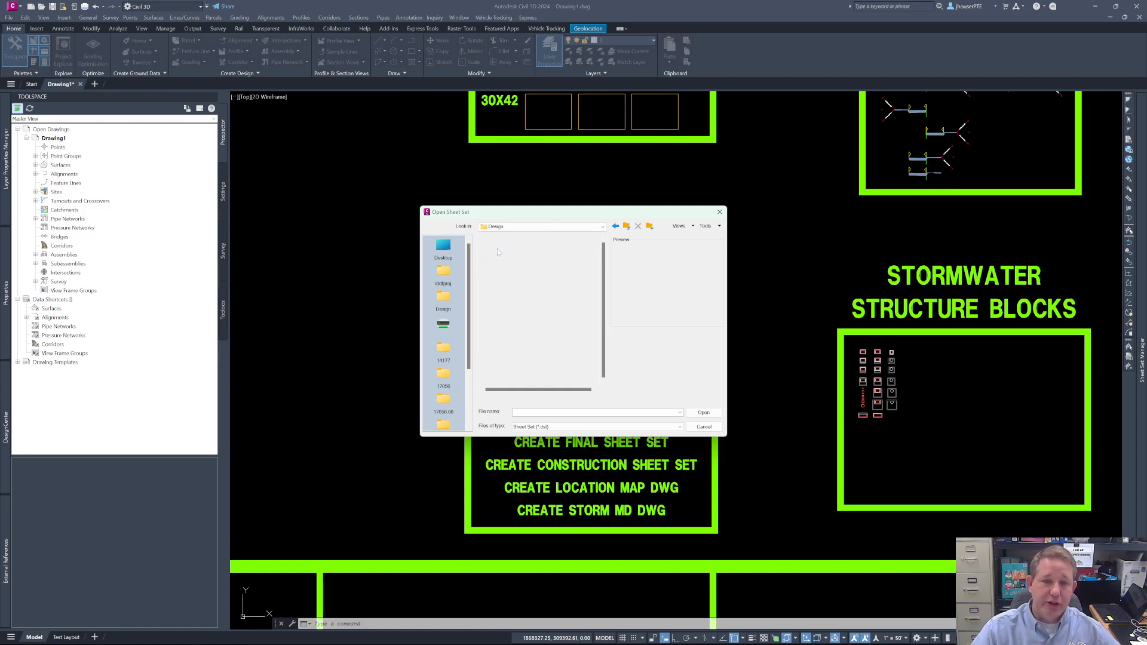
{"action": "double_click", "coordinate": [497, 249]}
{"action": "double_click", "coordinate": [497, 249]}
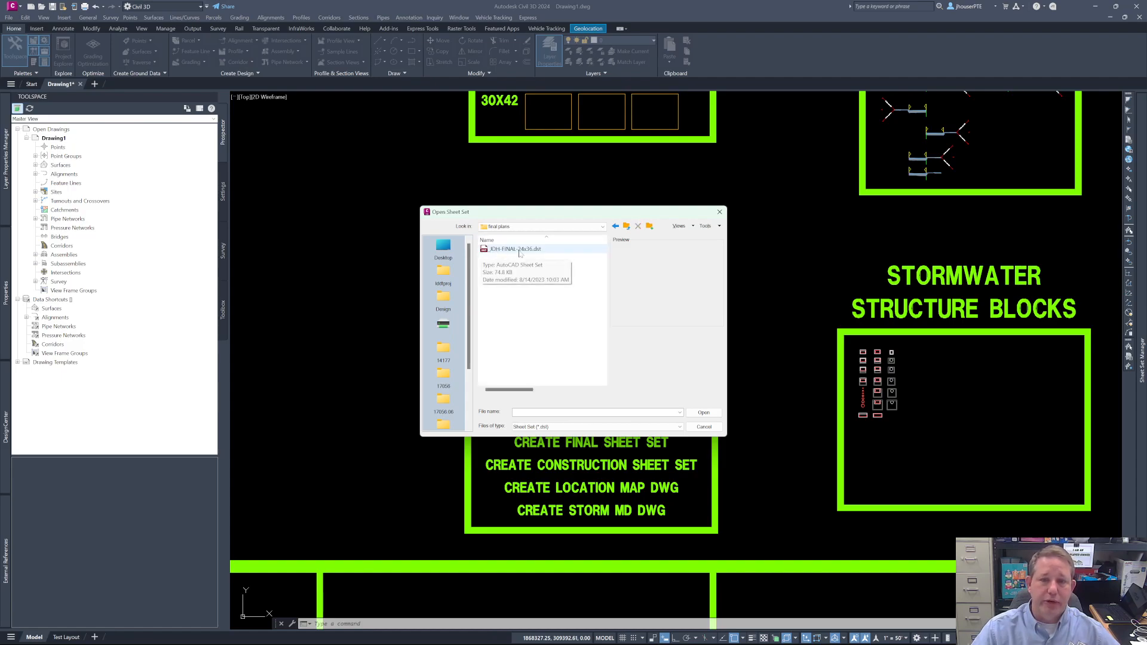
{"action": "left_click", "coordinate": [519, 251]}
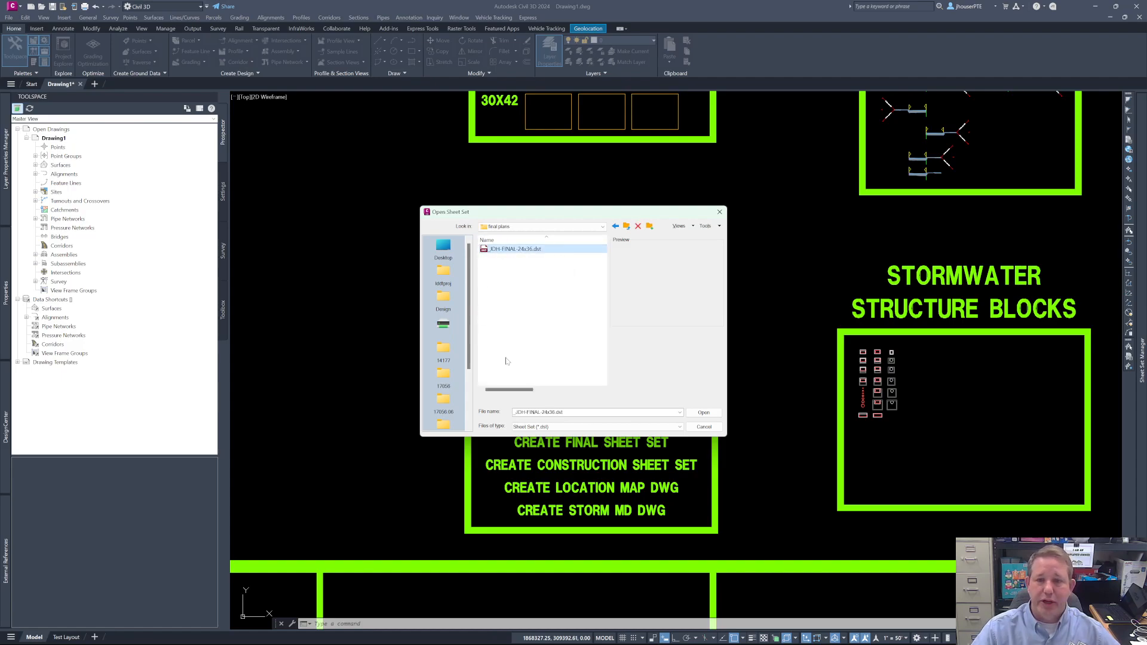
{"action": "left_click", "coordinate": [704, 413]}
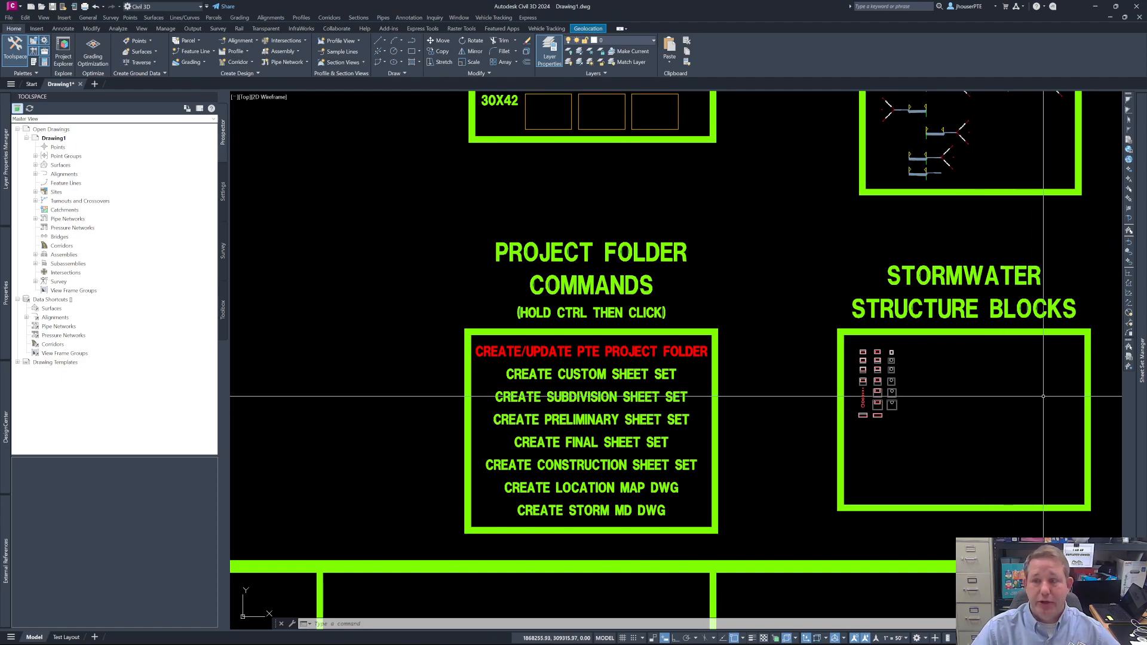
- Open the properties of the loaded final plan sheet set and look over its project and custom fields
{"action": "mouse_move", "coordinate": [1144, 392]}
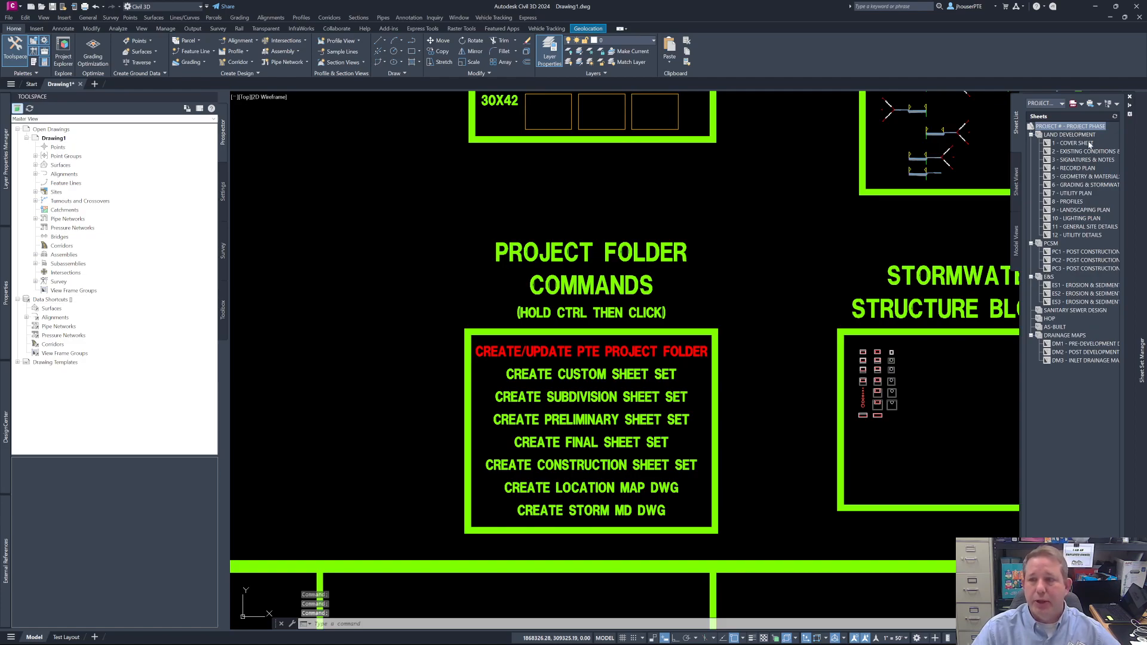
{"action": "right_click", "coordinate": [1071, 128]}
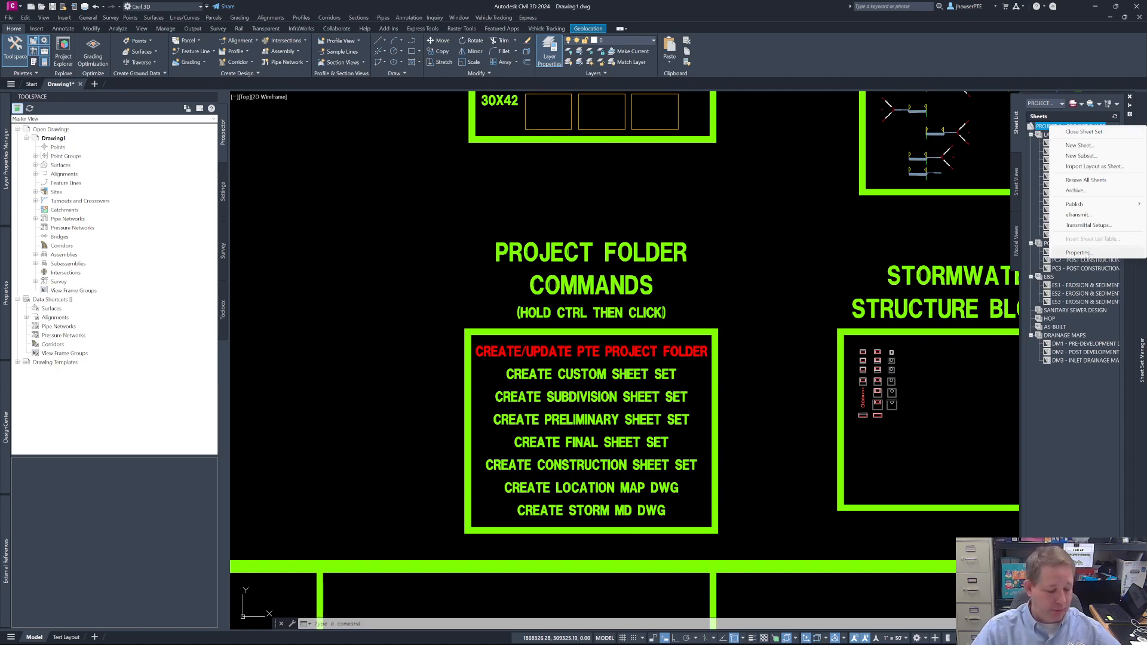
{"action": "left_click", "coordinate": [1080, 253]}
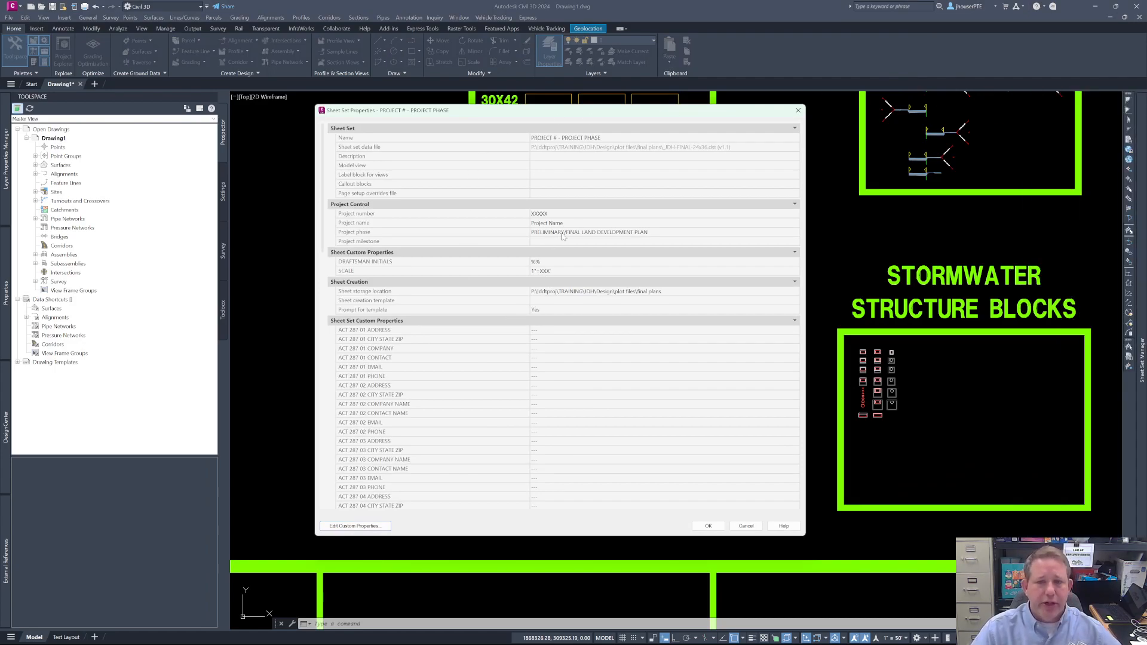
{"action": "scroll", "coordinate": [556, 270], "scroll_direction": "down", "scroll_amount": 10}
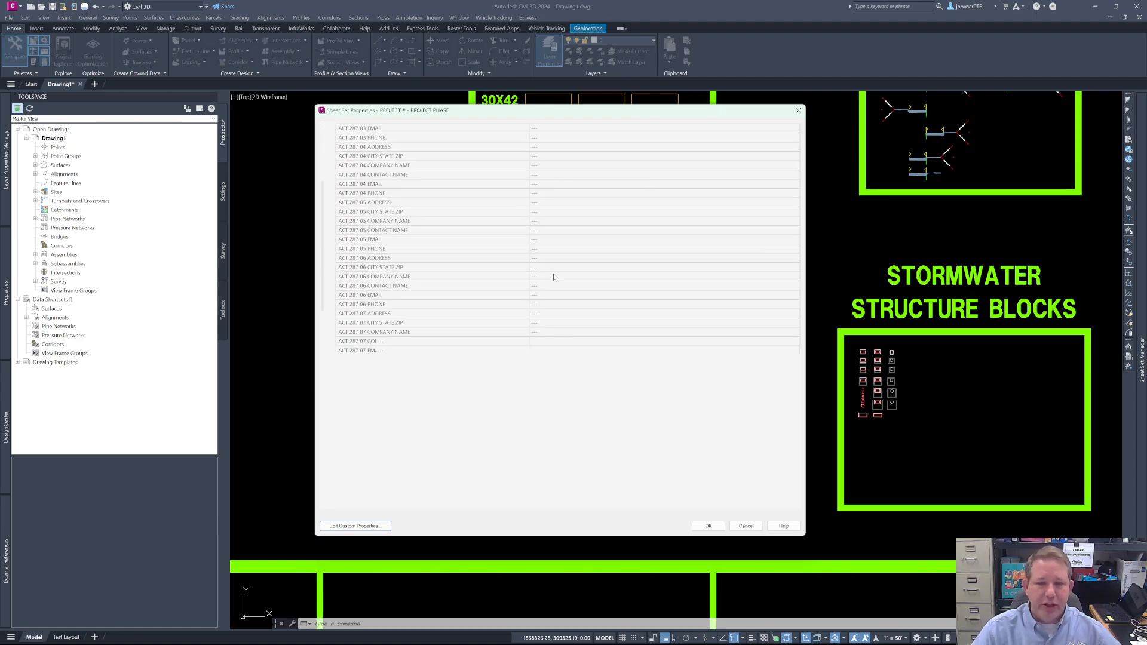
{"action": "scroll", "coordinate": [555, 266], "scroll_direction": "up", "scroll_amount": 10}
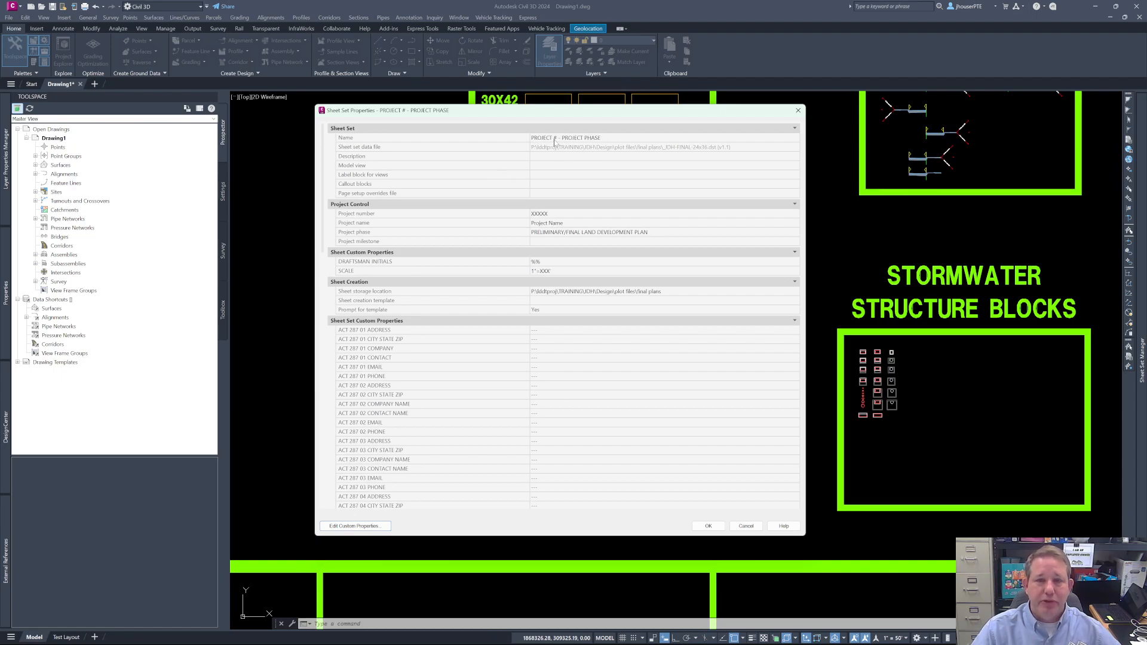
- Rename the sheet set as JDH - FINAL LAND DEVELOPMENT in its properties
{"action": "left_click", "coordinate": [600, 139]}
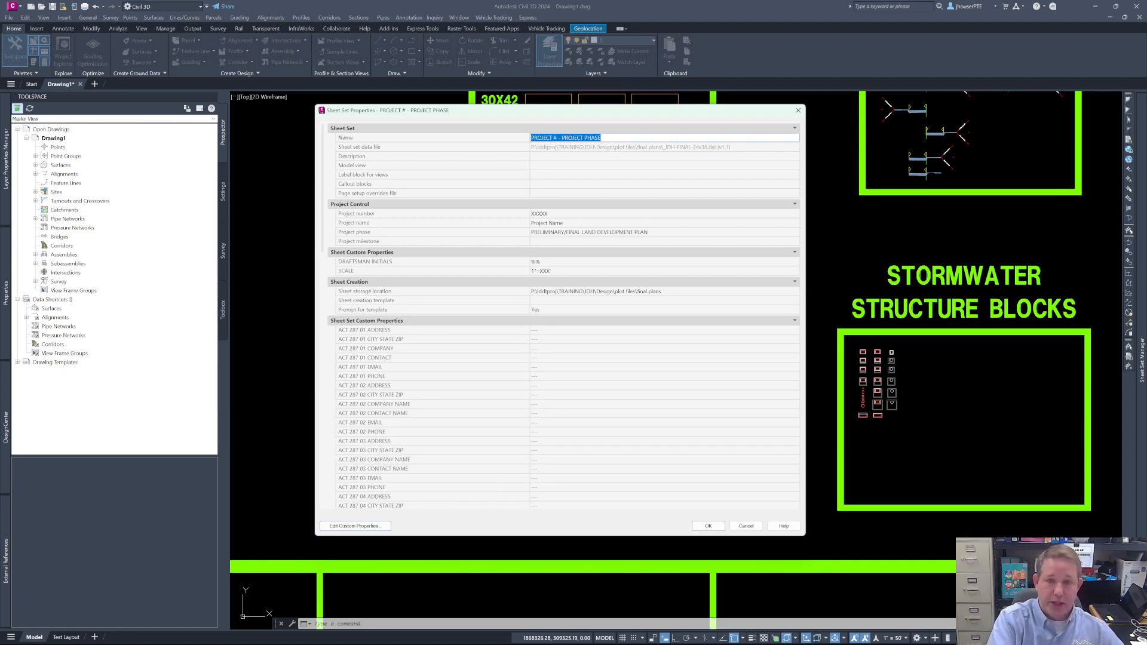
{"action": "type", "text": "JDH"}
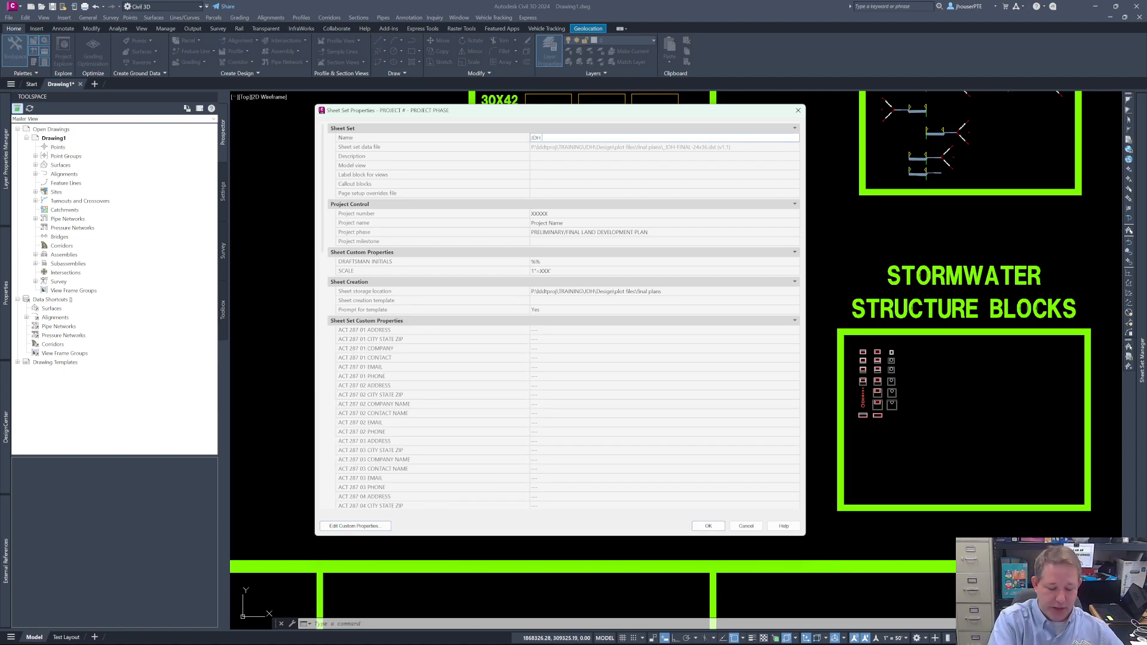
{"action": "type", "text": " - FINAL LAND"}
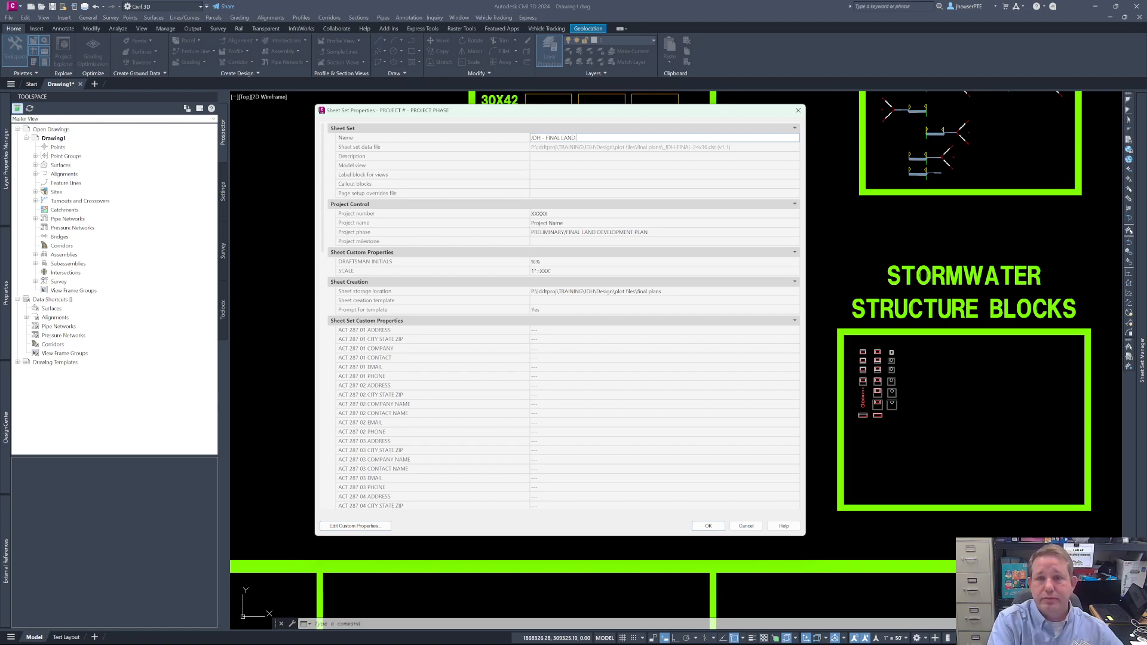
{"action": "type", "text": " DEVELOPEMT"}
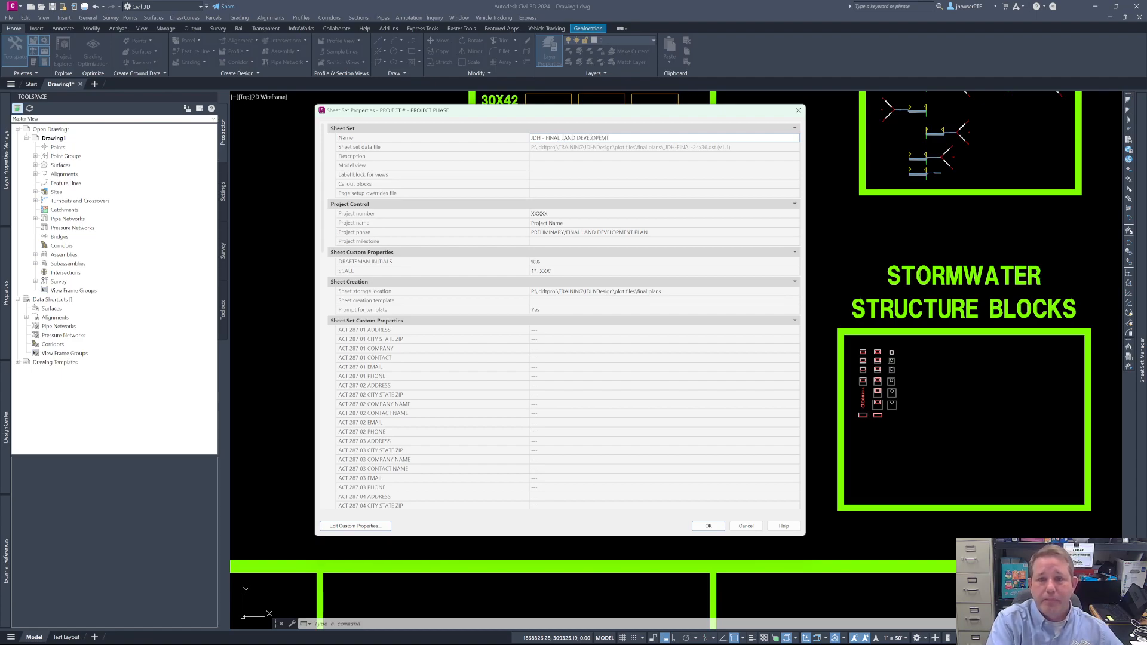
{"action": "key", "text": "BackSpace"}
{"action": "key", "text": "BackSpace"}
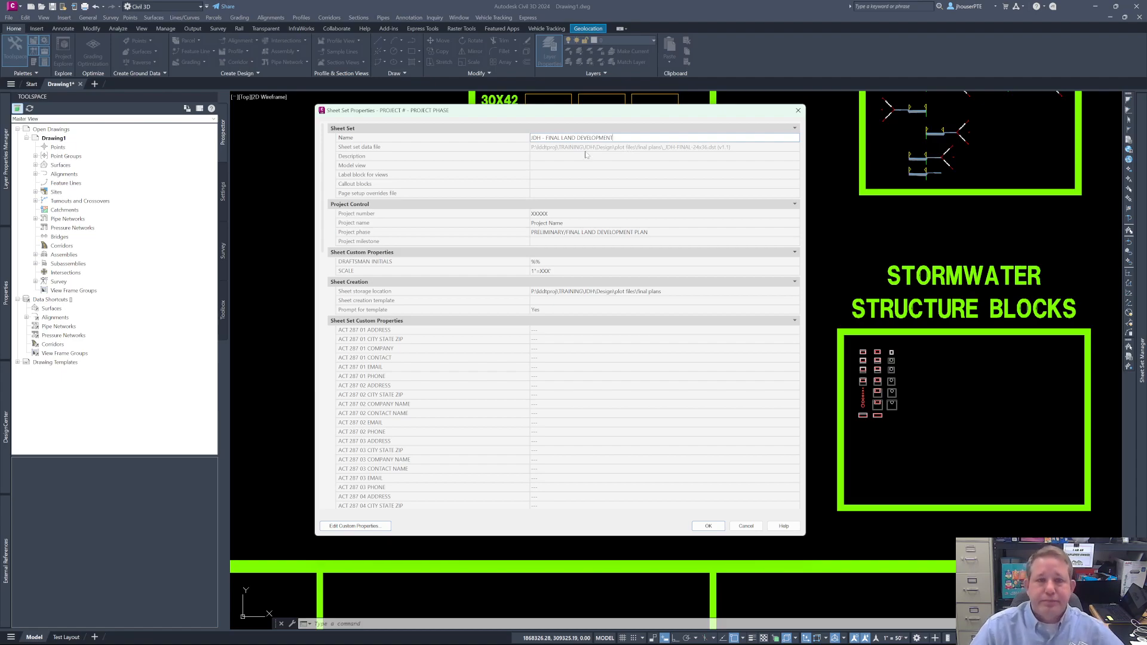
- Set the sheet set's project number to JDH and its project name to BIG LEGO STORE
{"action": "left_click", "coordinate": [552, 215]}
{"action": "type", "text": "JDH"}
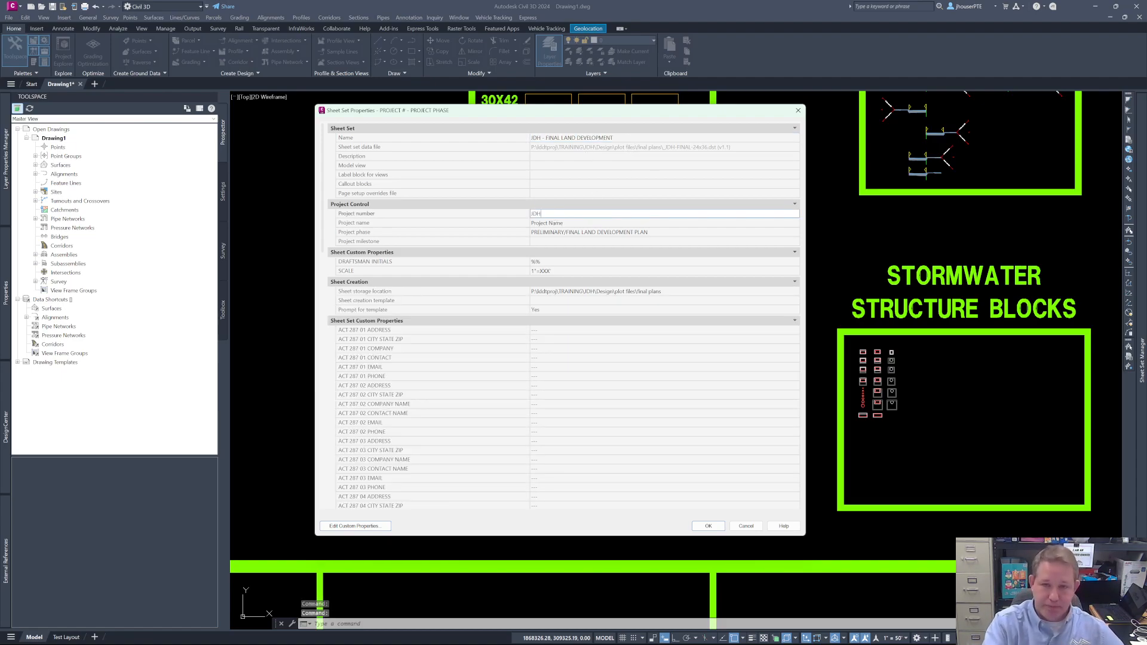
{"action": "left_click", "coordinate": [545, 222]}
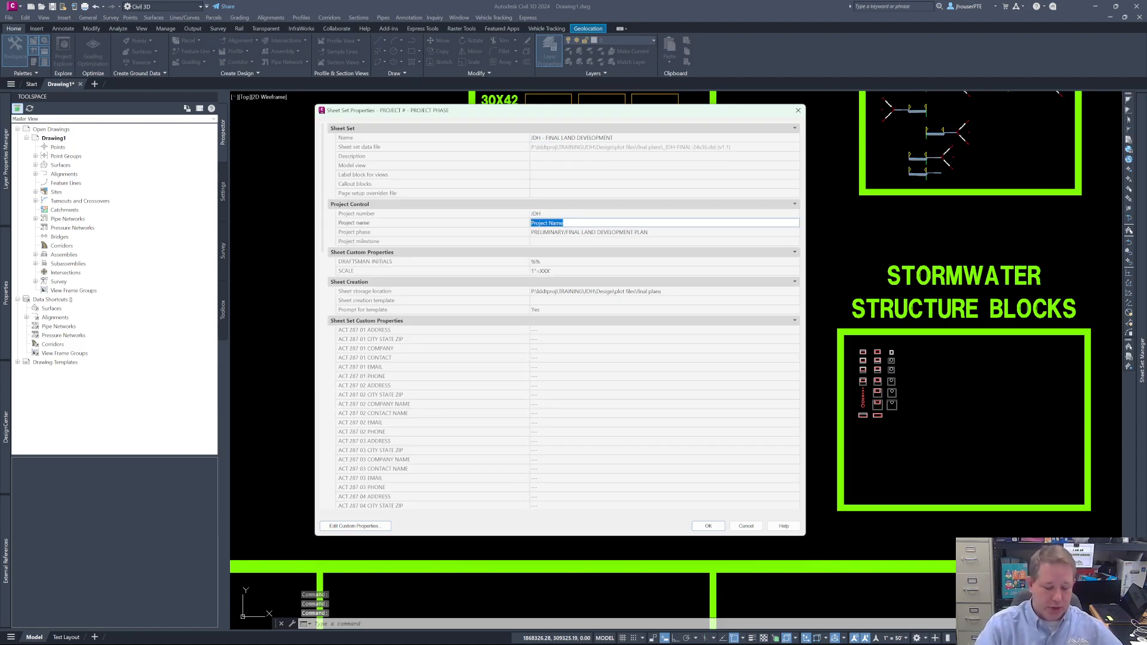
{"action": "type", "text": "BIG"}
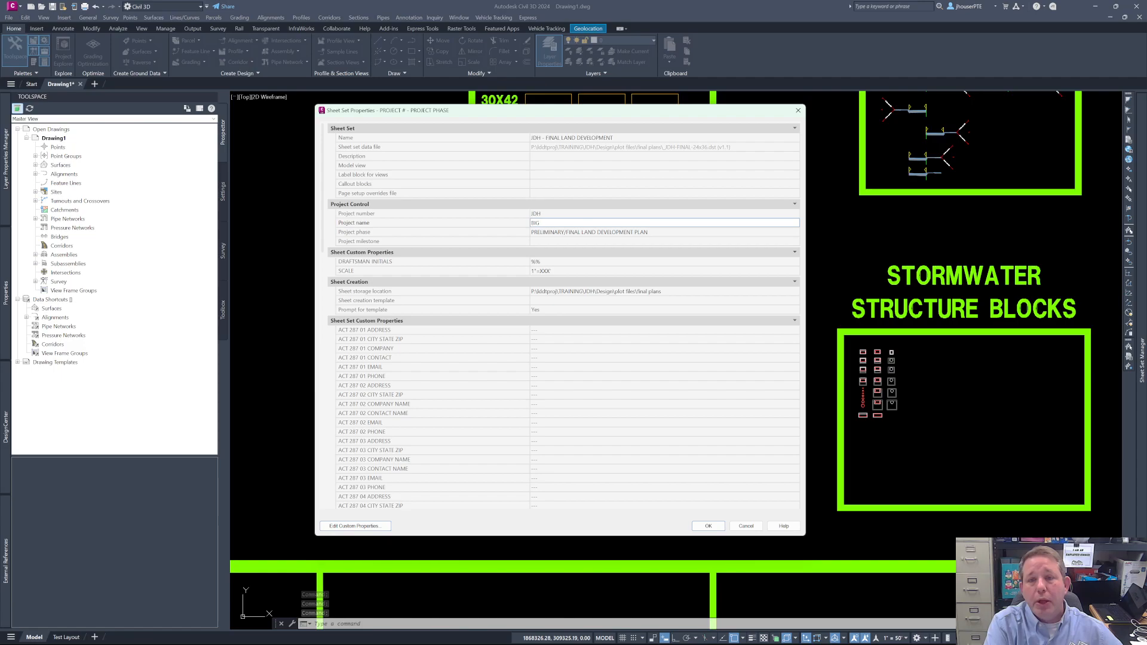
{"action": "type", "text": " LEGO STORE"}
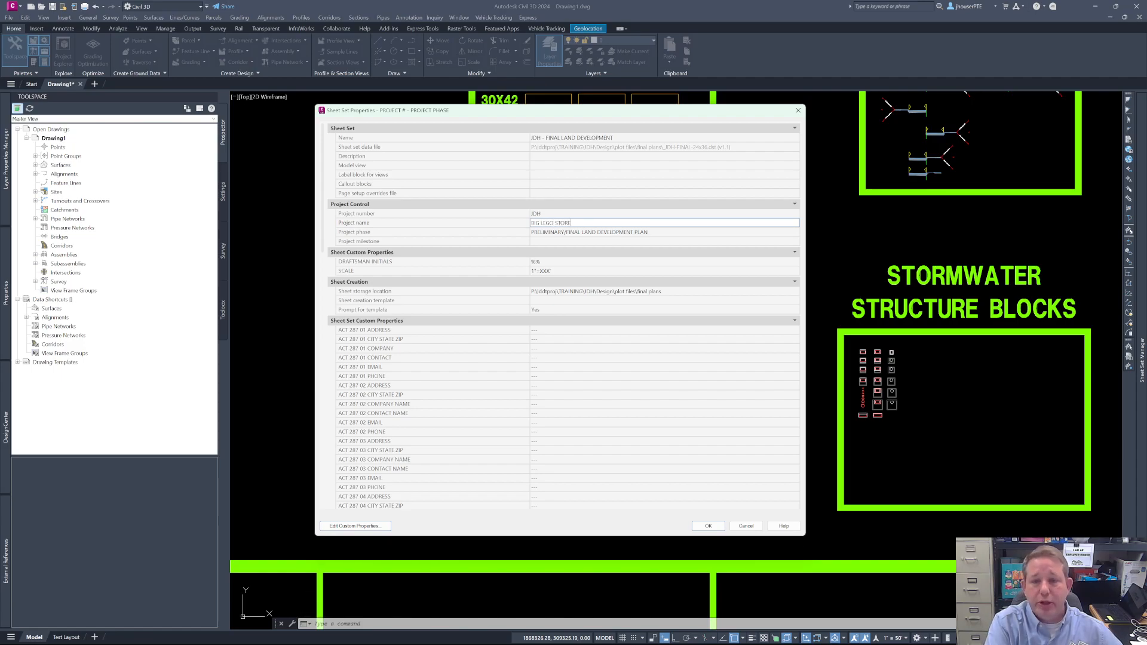
- Review the sheet set's project phase and all custom properties down to the watermark date, and apply the property changes
{"action": "left_click", "coordinate": [571, 233]}
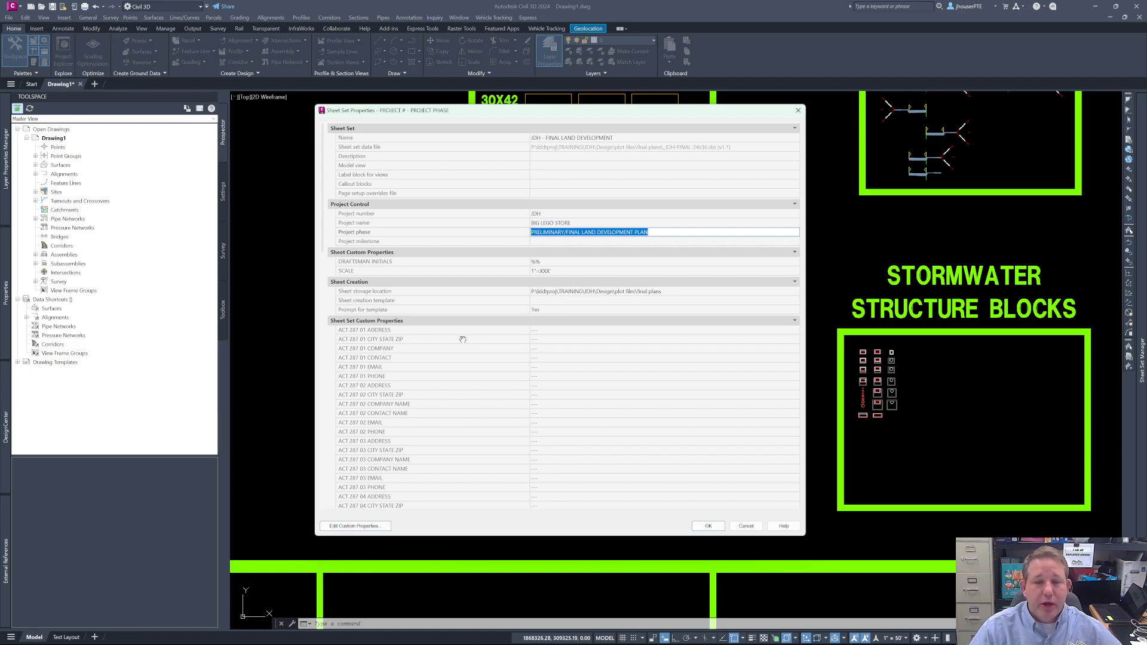
{"action": "scroll", "coordinate": [539, 344], "scroll_direction": "down", "scroll_amount": 1}
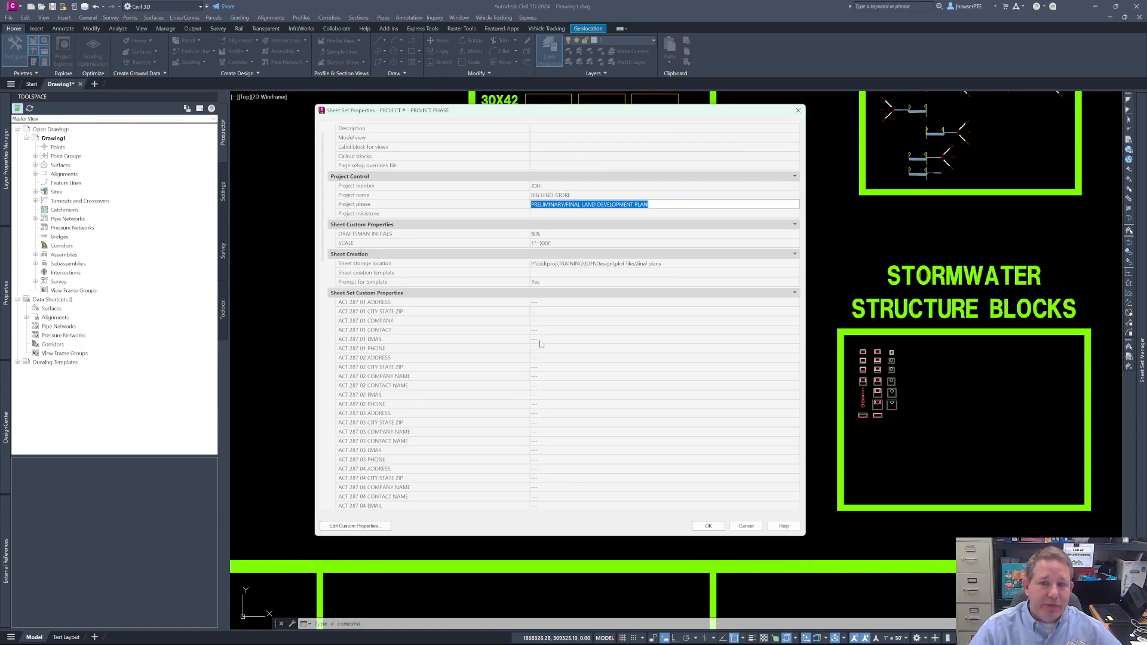
{"action": "scroll", "coordinate": [548, 332], "scroll_direction": "down", "scroll_amount": 3}
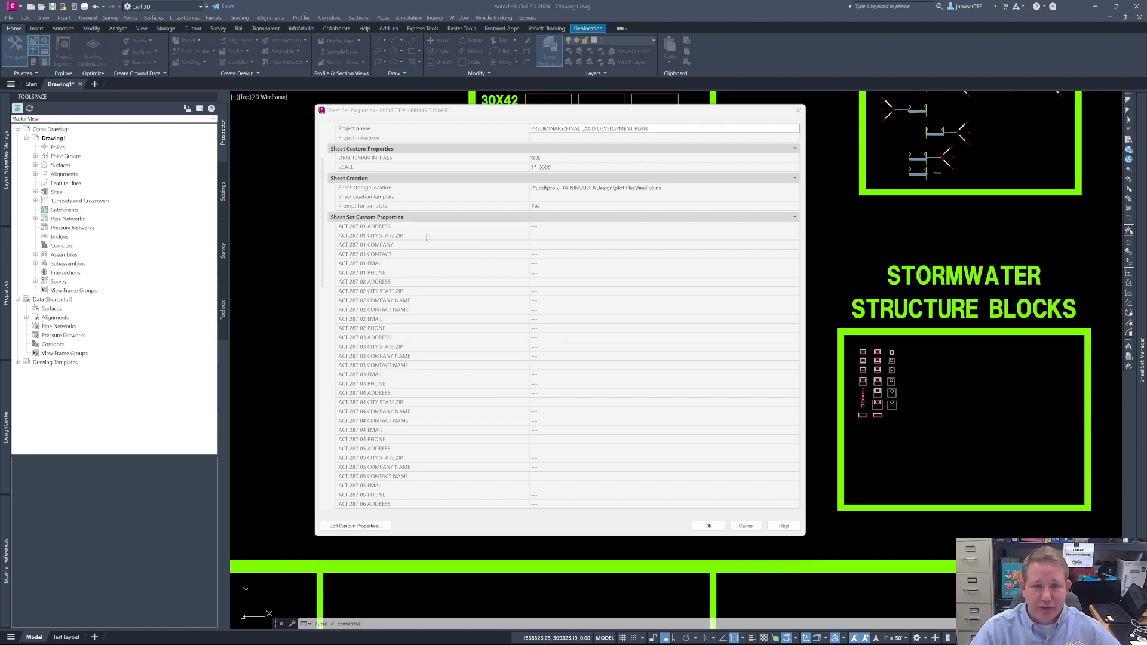
{"action": "scroll", "coordinate": [485, 326], "scroll_direction": "down", "scroll_amount": 2}
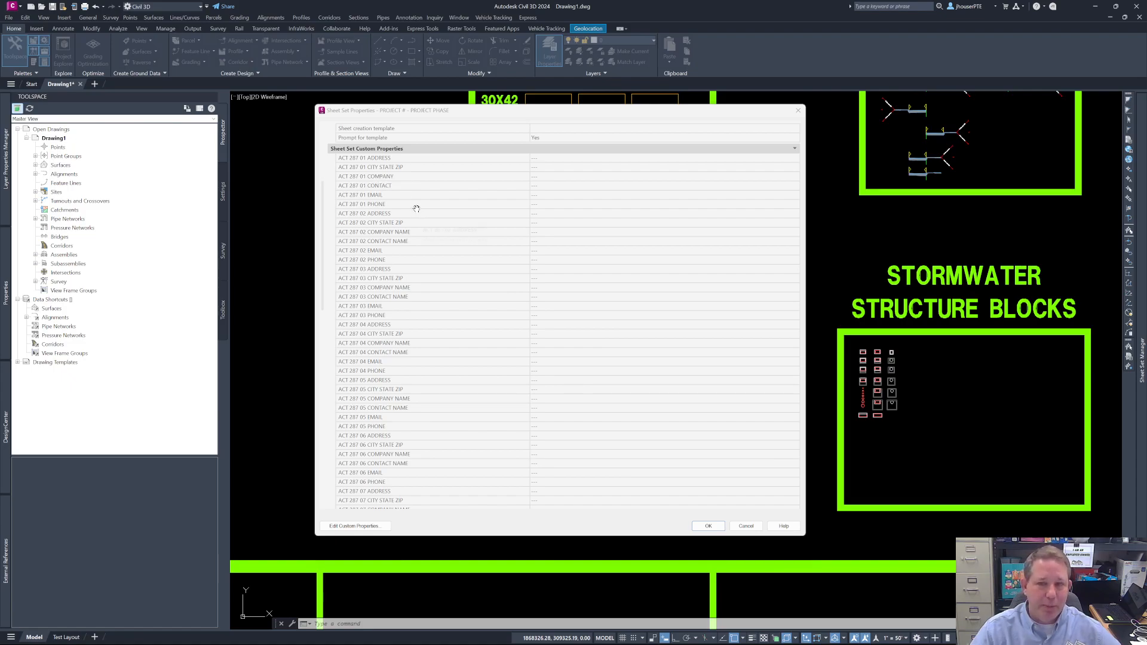
{"action": "scroll", "coordinate": [423, 228], "scroll_direction": "down", "scroll_amount": 3}
{"action": "scroll", "coordinate": [424, 229], "scroll_direction": "down", "scroll_amount": 5}
{"action": "scroll", "coordinate": [393, 316], "scroll_direction": "down", "scroll_amount": 1}
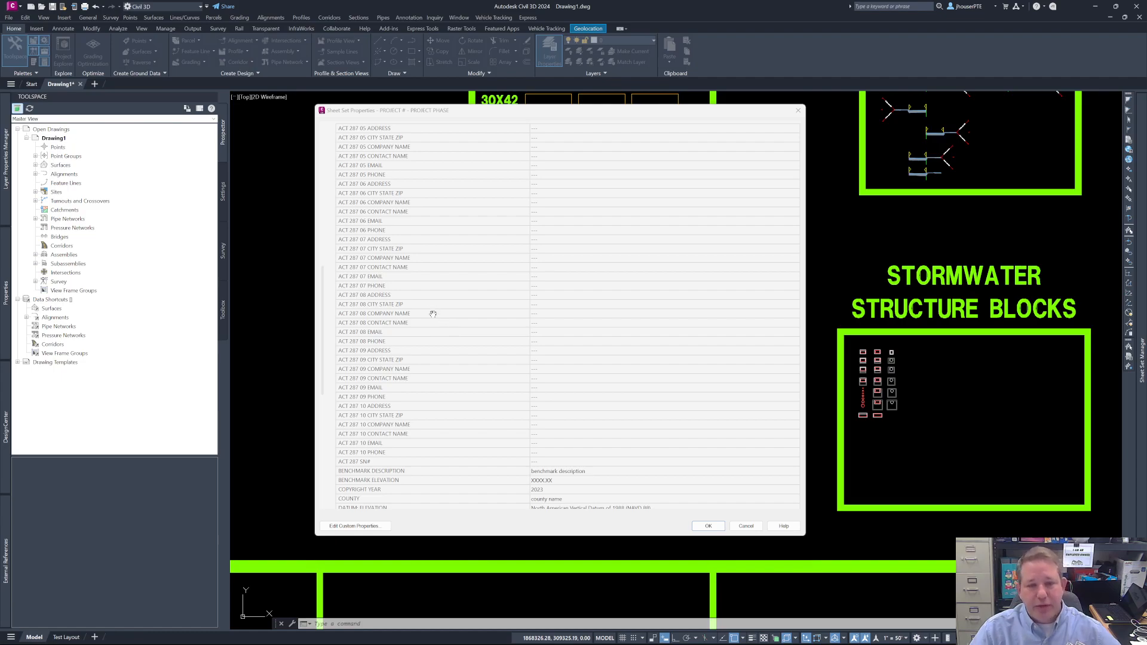
{"action": "scroll", "coordinate": [436, 312], "scroll_direction": "down", "scroll_amount": 5}
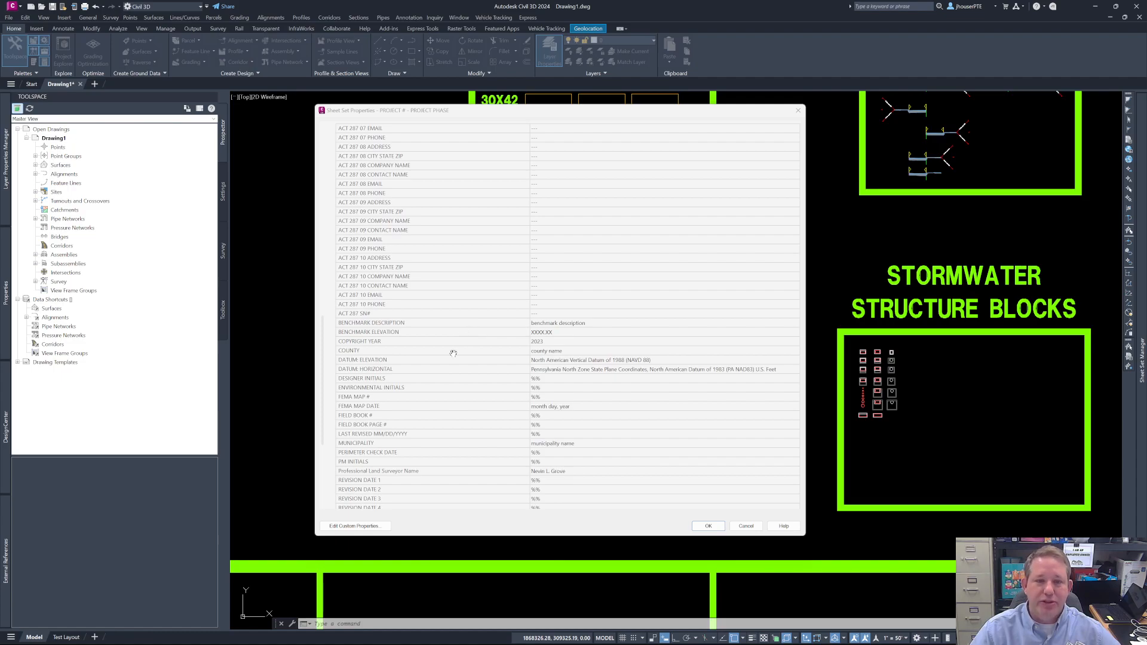
{"action": "scroll", "coordinate": [476, 319], "scroll_direction": "down", "scroll_amount": 4}
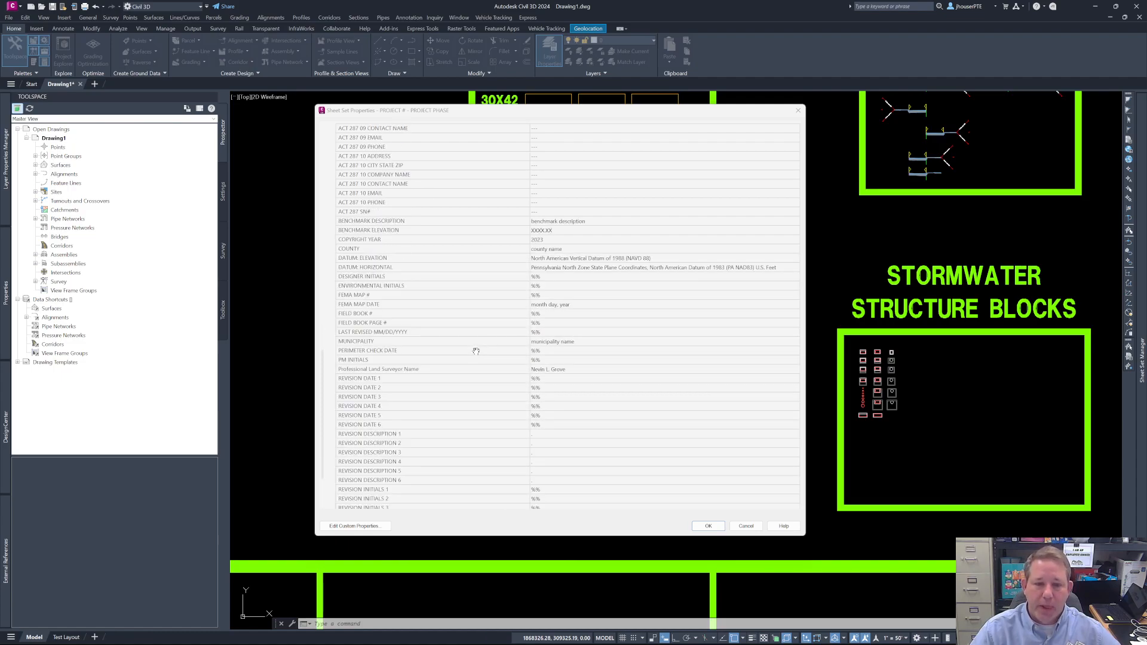
{"action": "scroll", "coordinate": [466, 385], "scroll_direction": "down", "scroll_amount": 3}
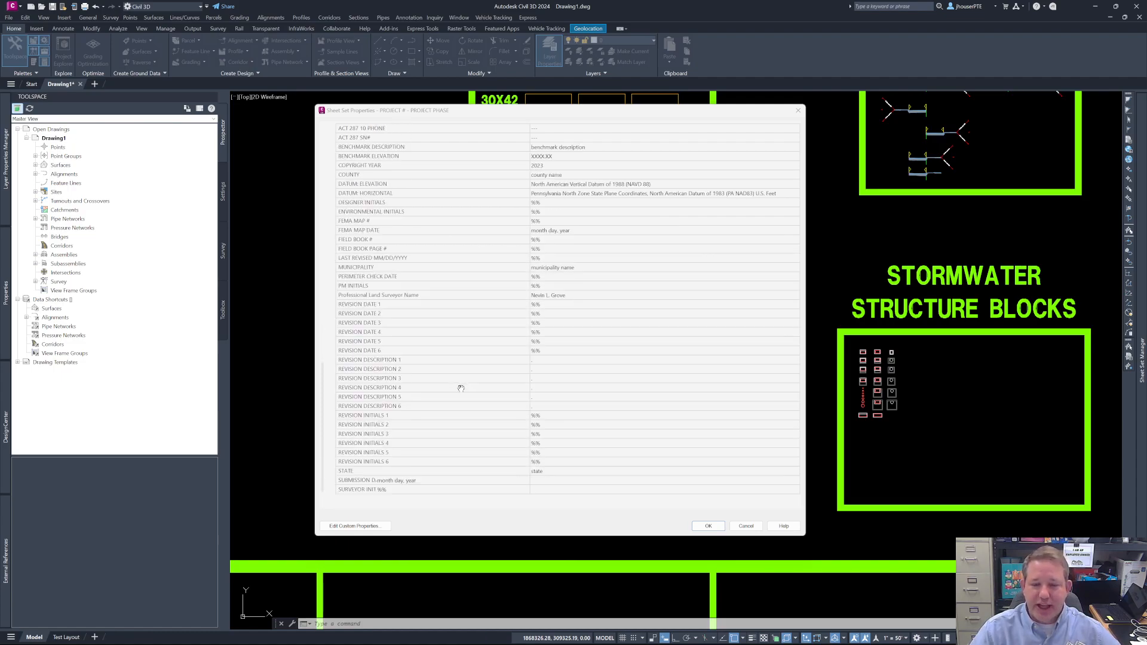
{"action": "scroll", "coordinate": [478, 369], "scroll_direction": "down", "scroll_amount": 1}
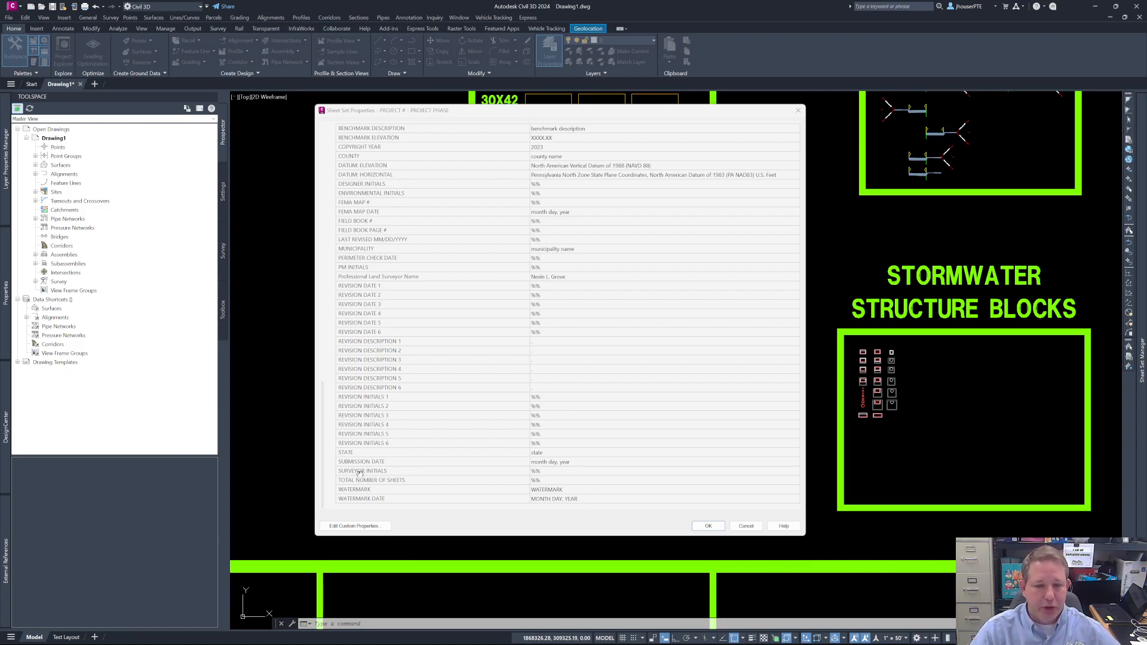
{"action": "left_click", "coordinate": [717, 527]}
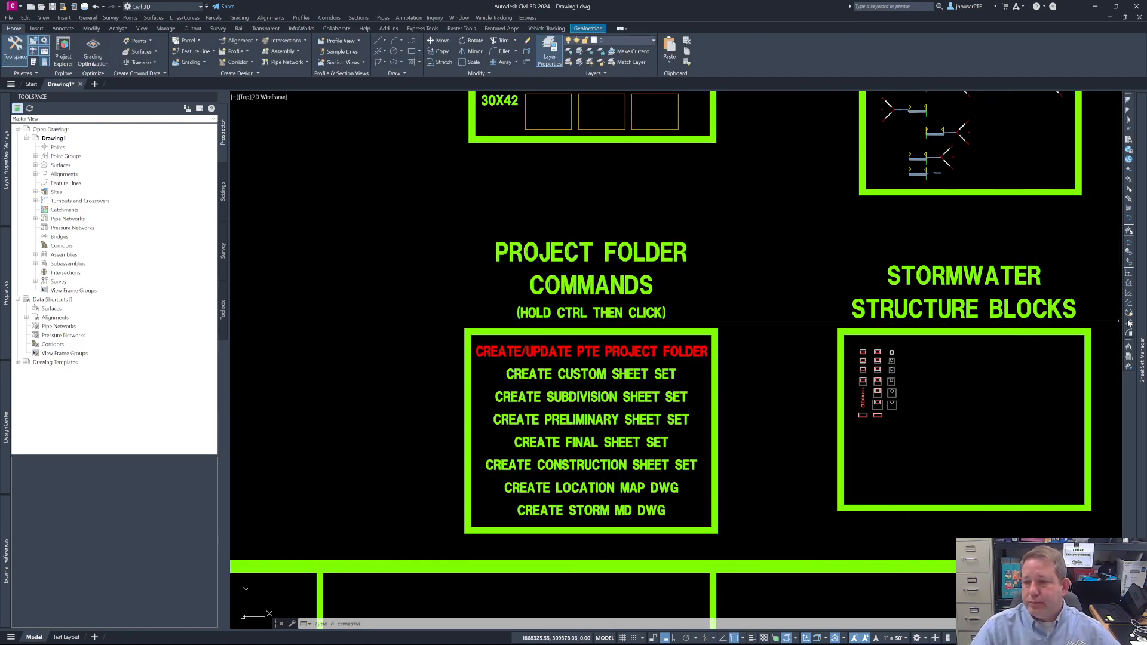
- Examine the sheets listed in the JDH - FINAL LAND DEVELOPMENT set and compare them with the drawing files in the final plans folder
{"action": "mouse_move", "coordinate": [1141, 322]}
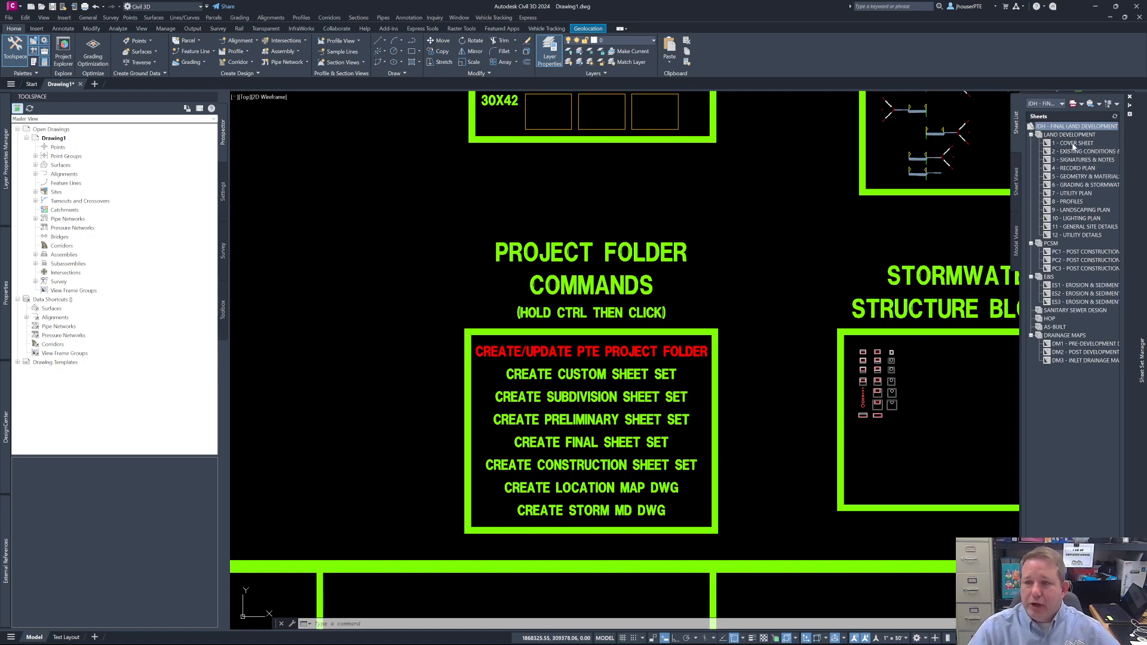
{"action": "mouse_move", "coordinate": [1072, 147]}
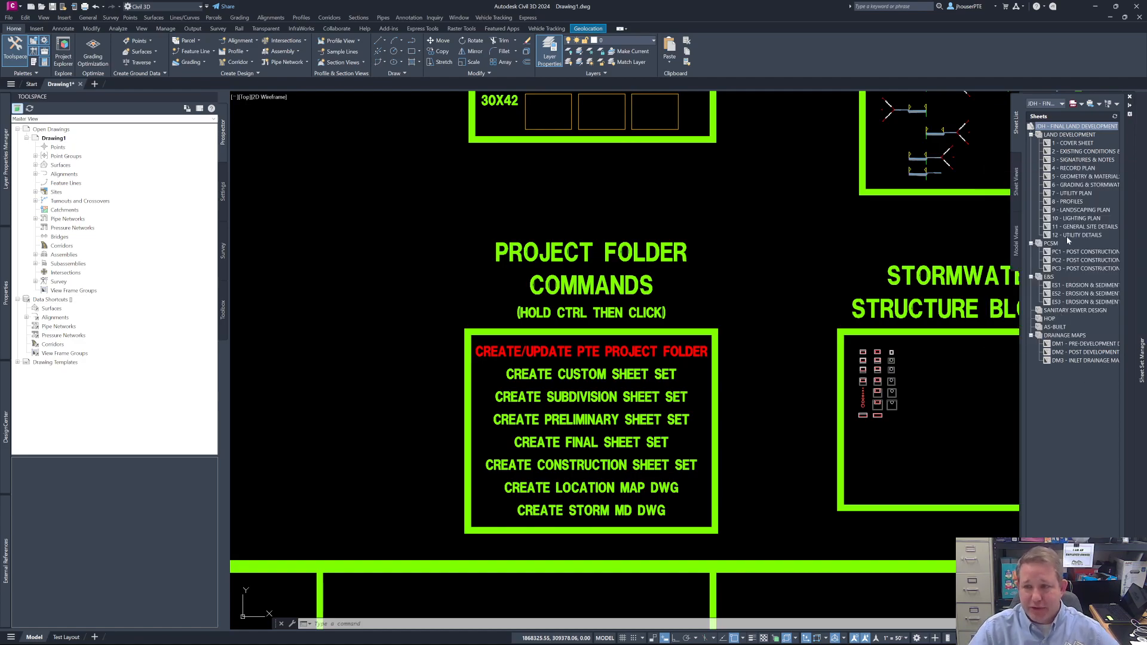
{"action": "mouse_move", "coordinate": [1066, 235]}
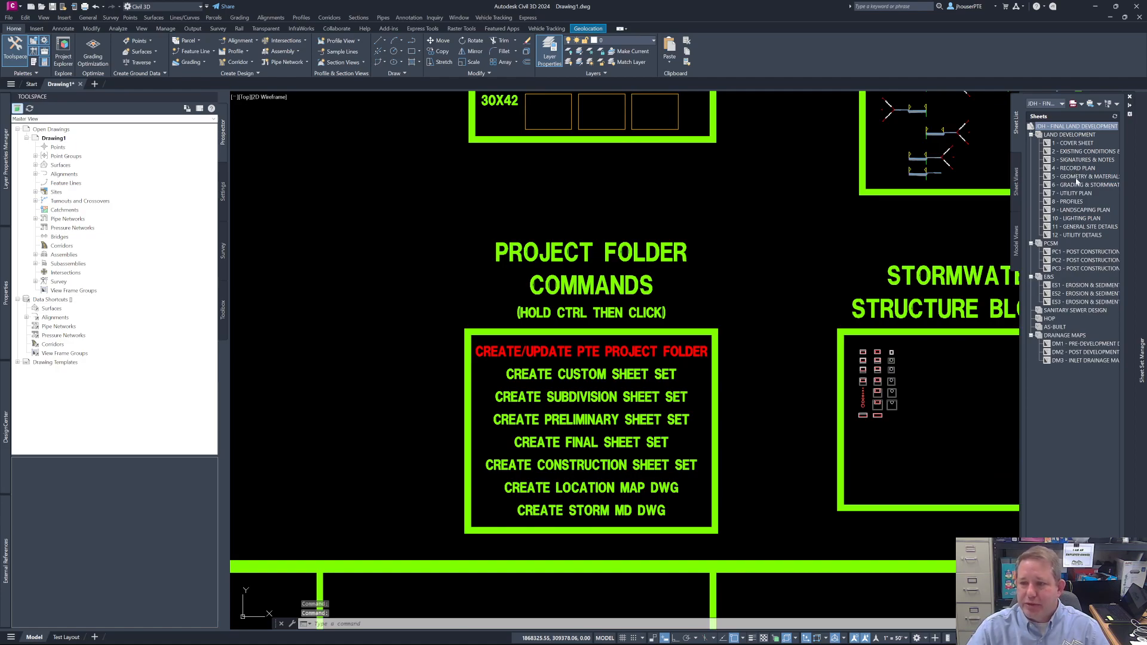
{"action": "mouse_move", "coordinate": [1077, 180]}
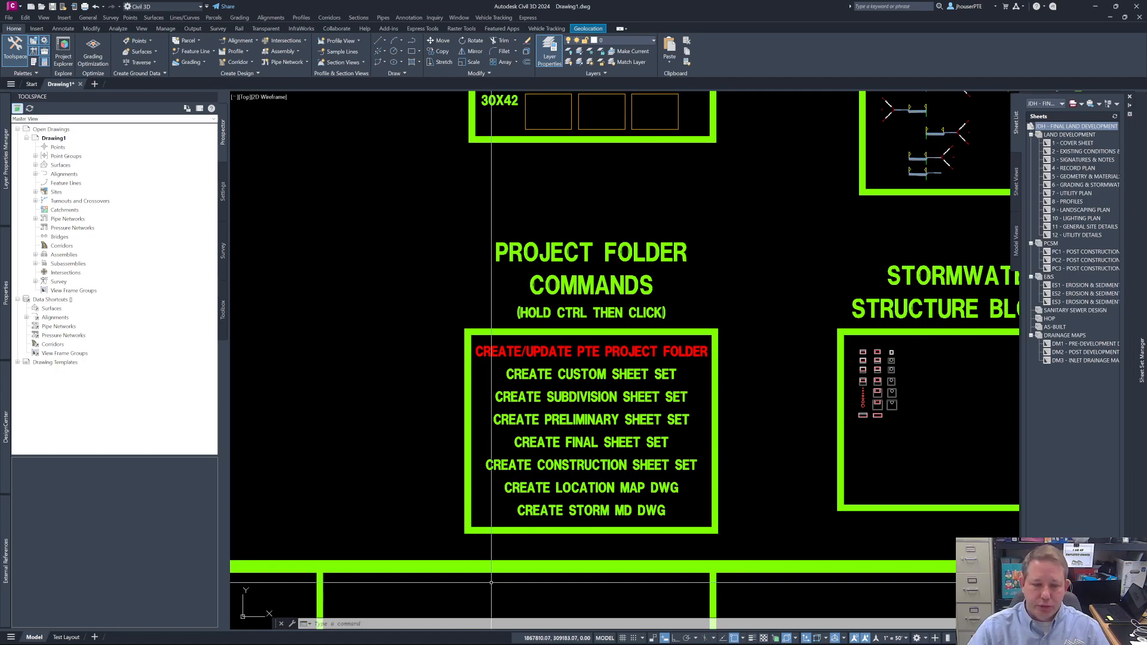
{"action": "mouse_move", "coordinate": [474, 636]}
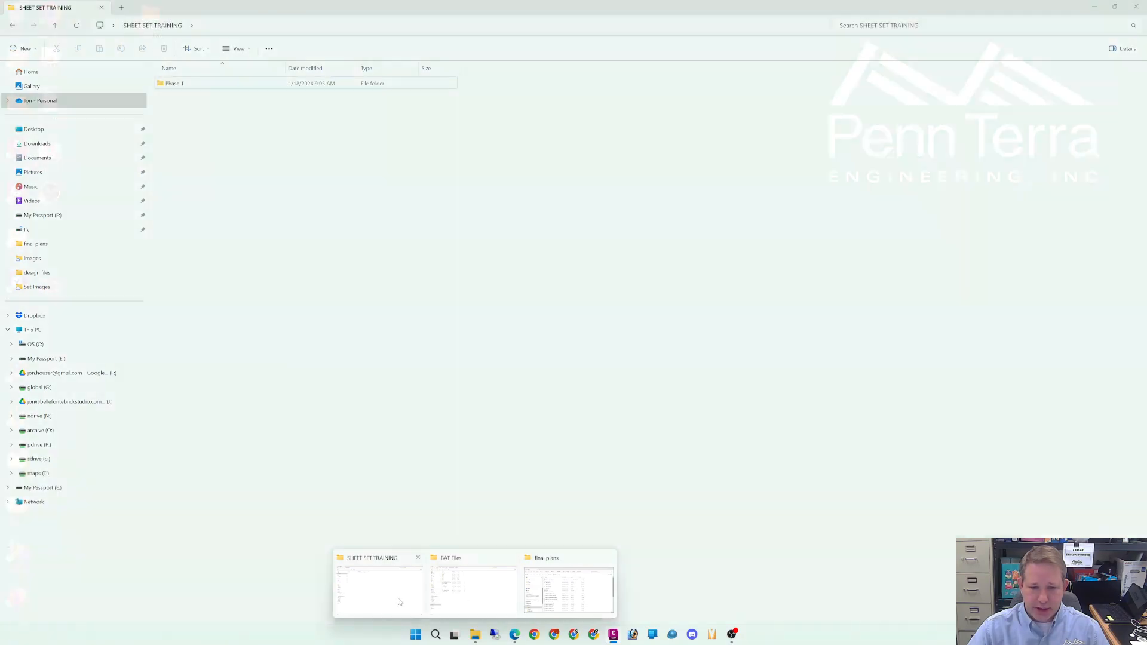
{"action": "left_click", "coordinate": [399, 601]}
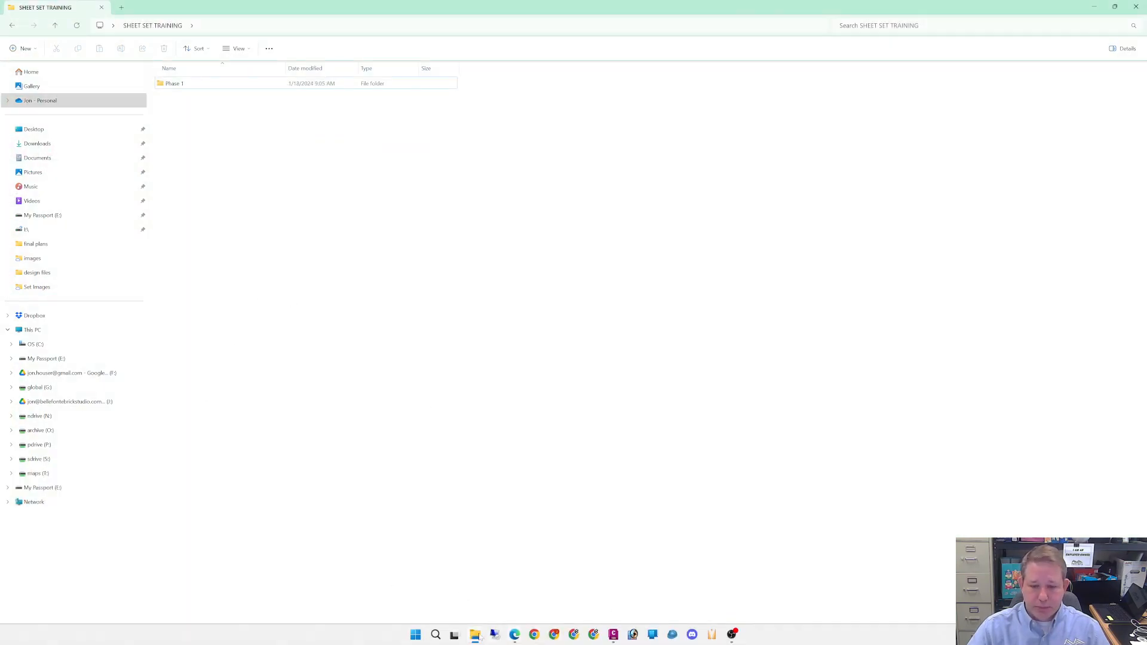
{"action": "mouse_move", "coordinate": [479, 636]}
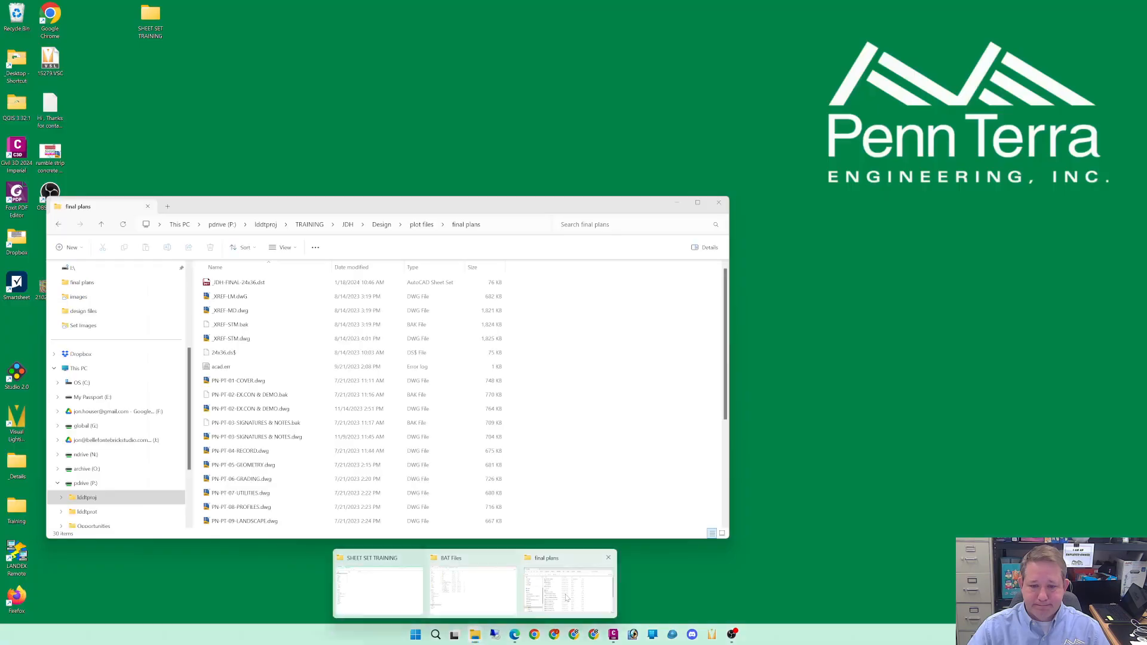
{"action": "left_click", "coordinate": [566, 593]}
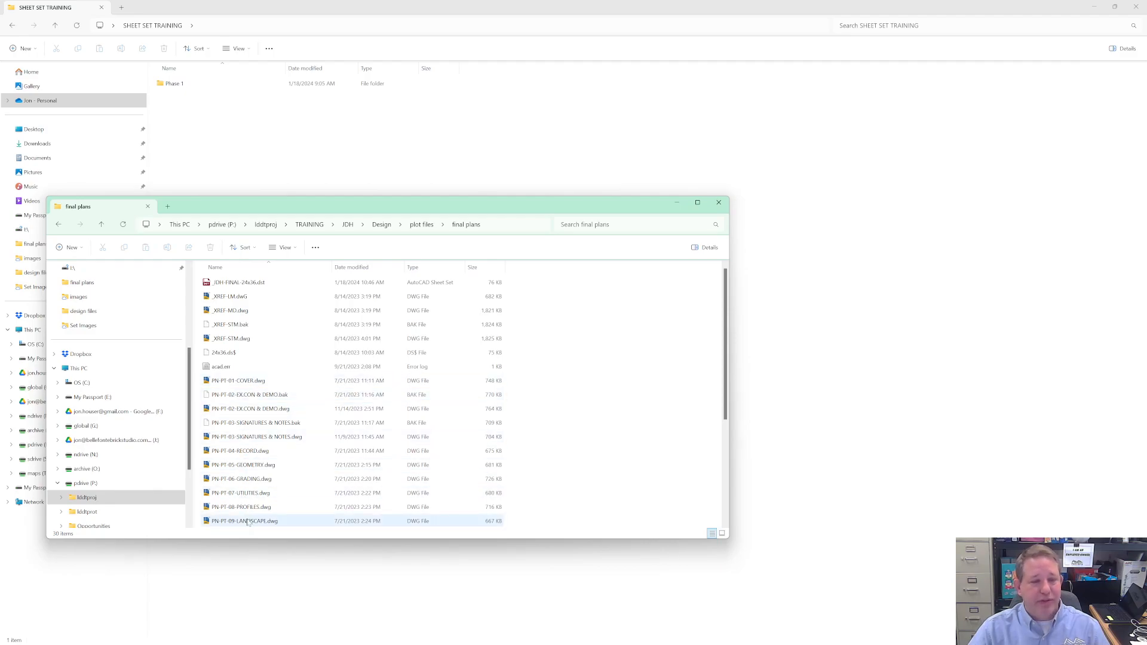
{"action": "left_click", "coordinate": [677, 202]}
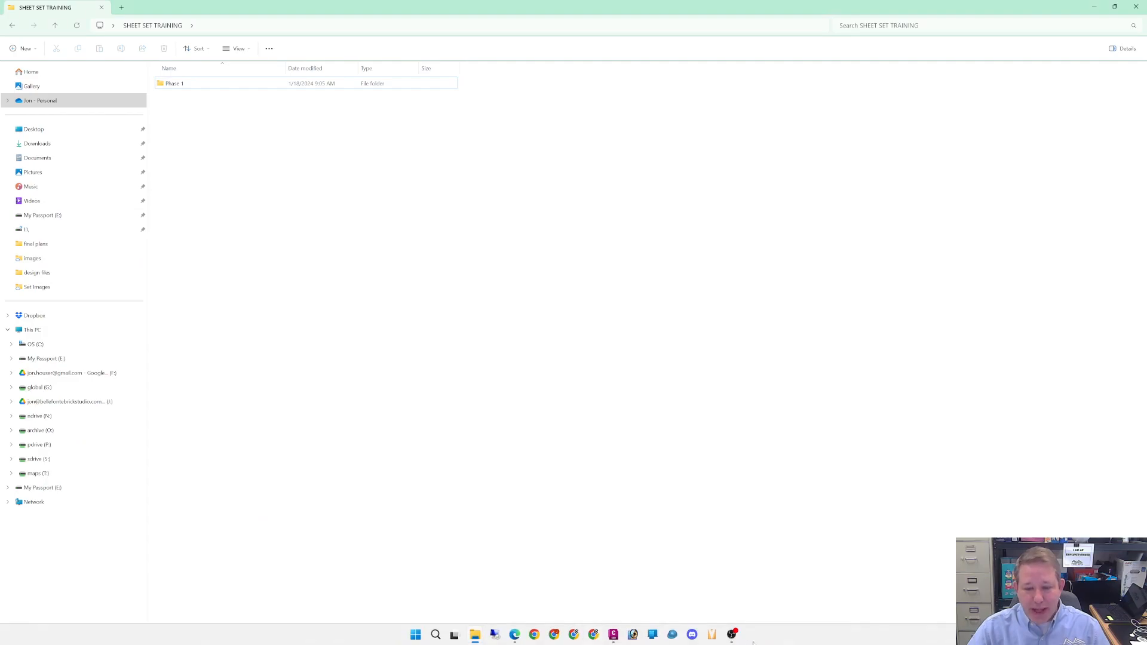
{"action": "mouse_move", "coordinate": [518, 641]}
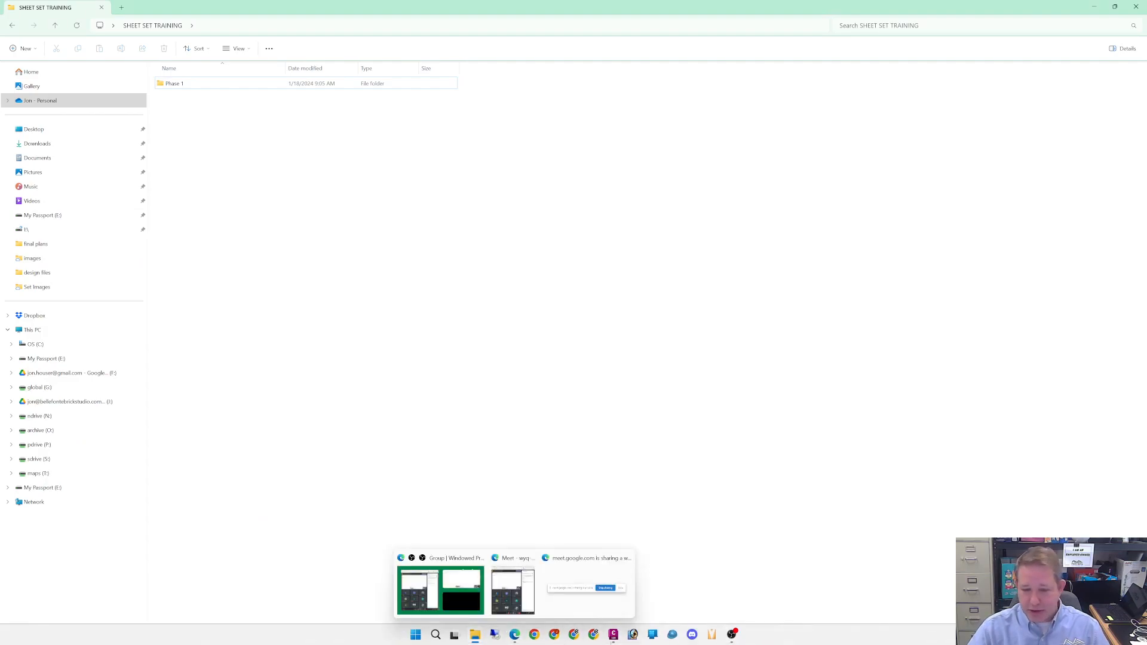
{"action": "left_click", "coordinate": [613, 634]}
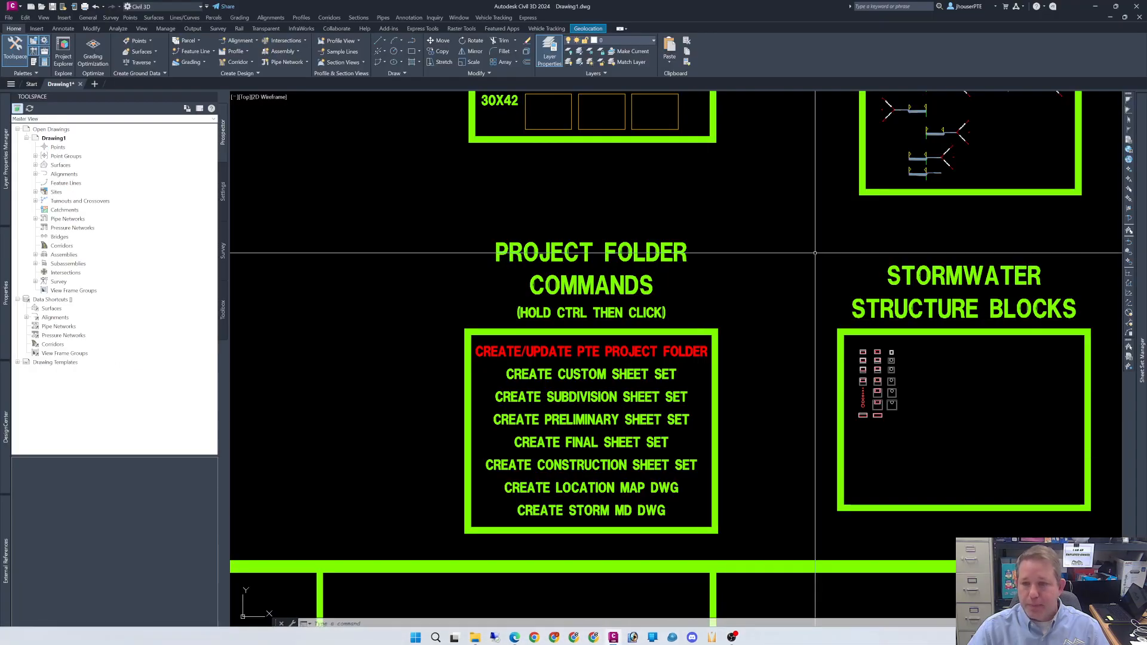
- Open the 1 - COVER SHEET drawing from the sheet set, check its title fields and file name, and close it without saving
{"action": "mouse_move", "coordinate": [1142, 258]}
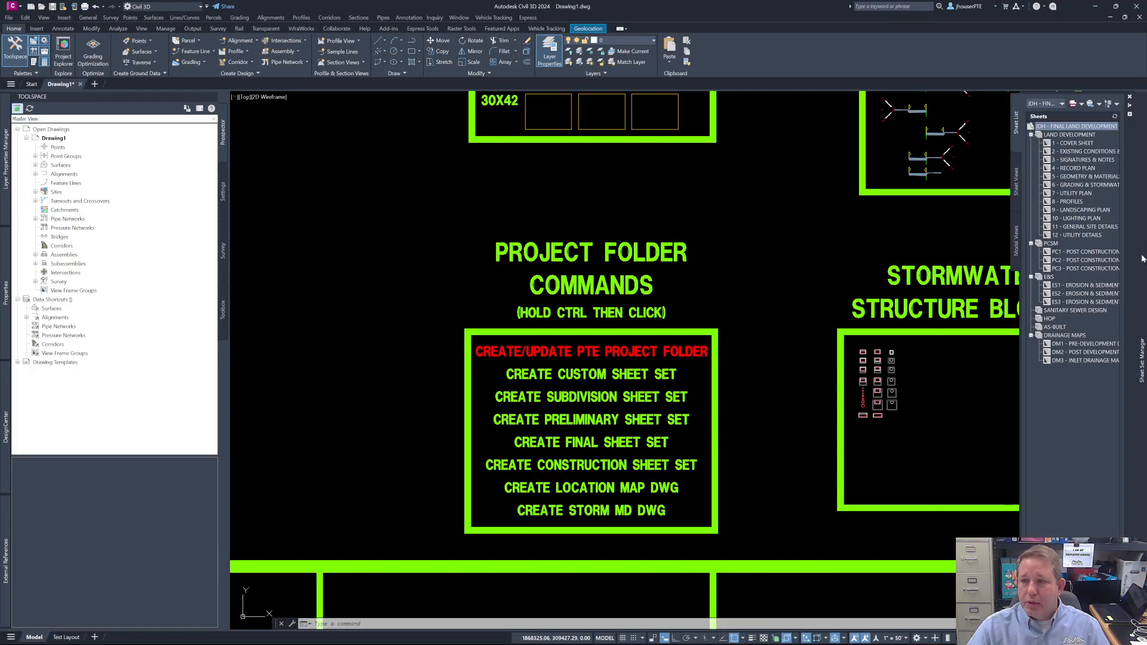
{"action": "double_click", "coordinate": [1063, 144]}
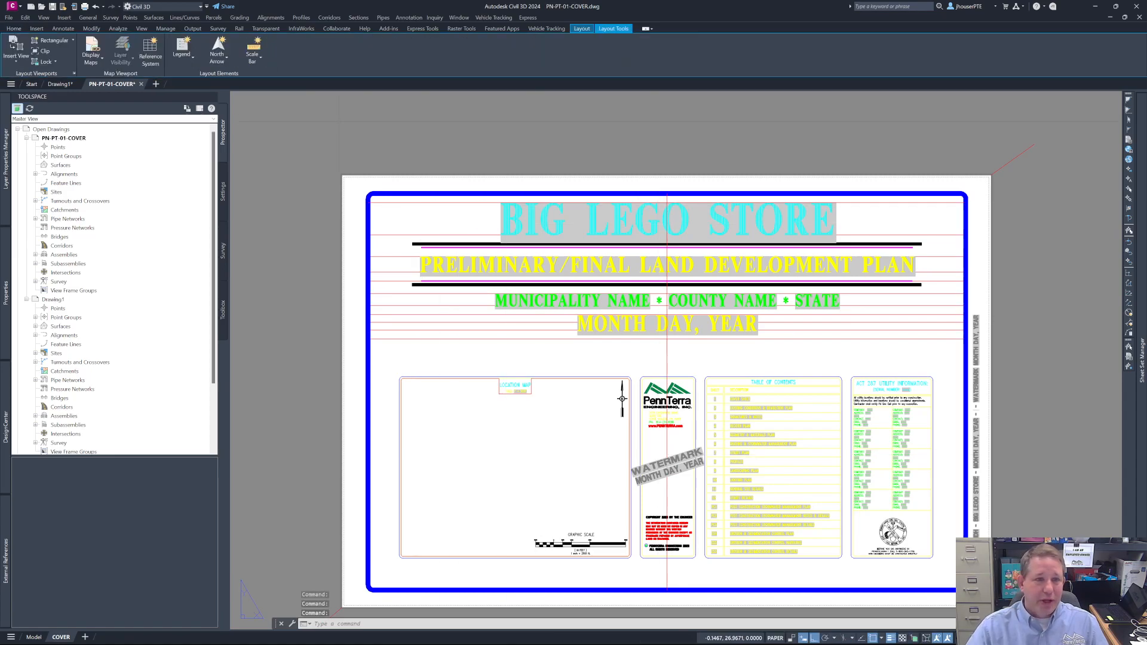
{"action": "mouse_move", "coordinate": [123, 89]}
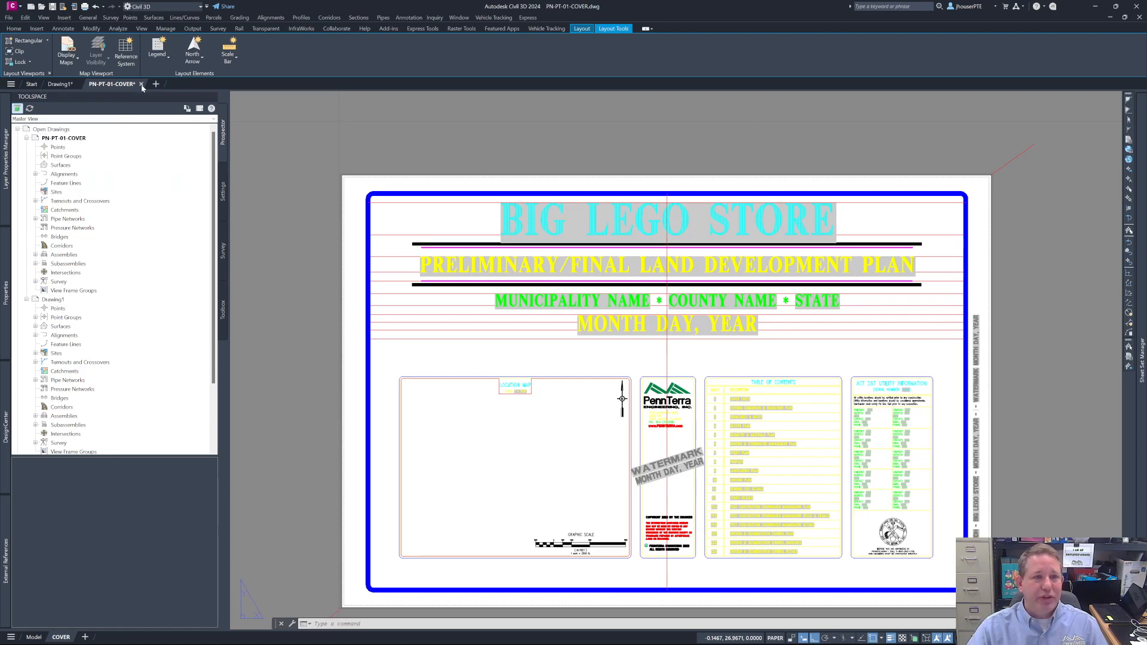
{"action": "left_click", "coordinate": [141, 84]}
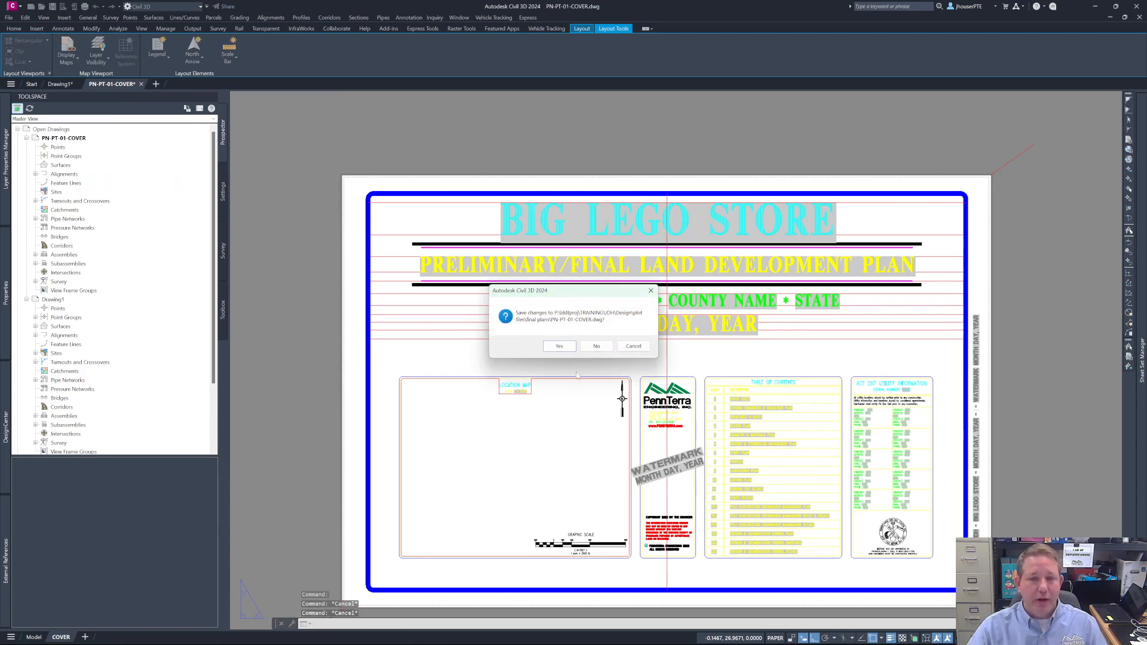
{"action": "left_click", "coordinate": [597, 346]}
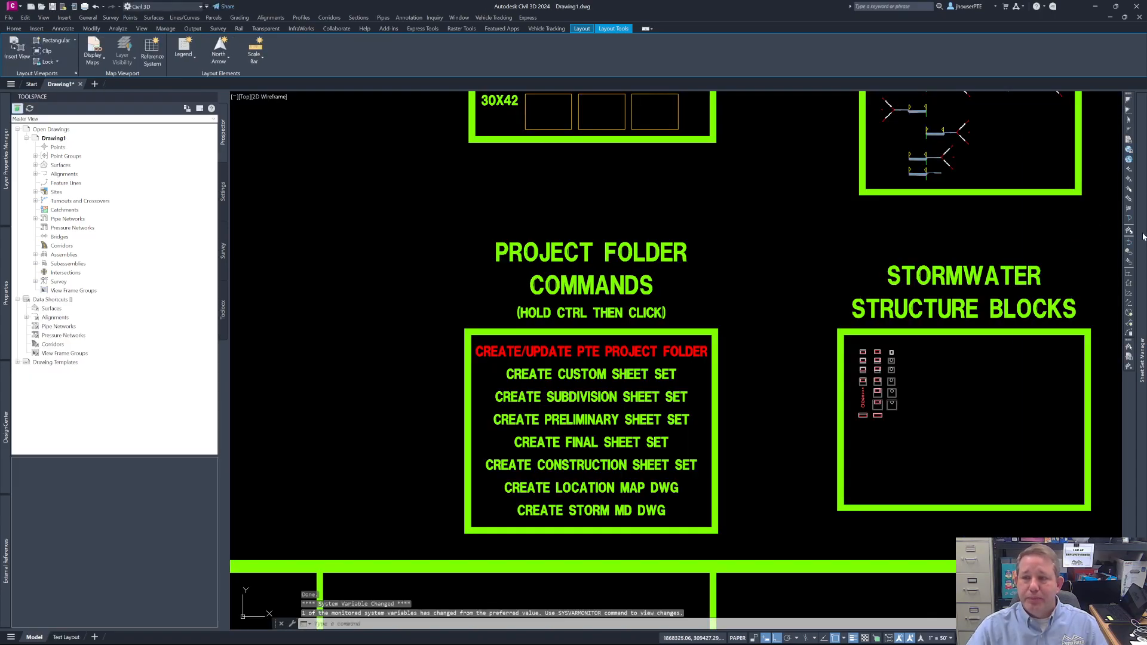
- Rename the cover sheet's drawing file as JDH-FINAL-01-COVER.dwg through Rename & Renumber
{"action": "mouse_move", "coordinate": [1143, 236]}
{"action": "right_click", "coordinate": [1076, 145]}
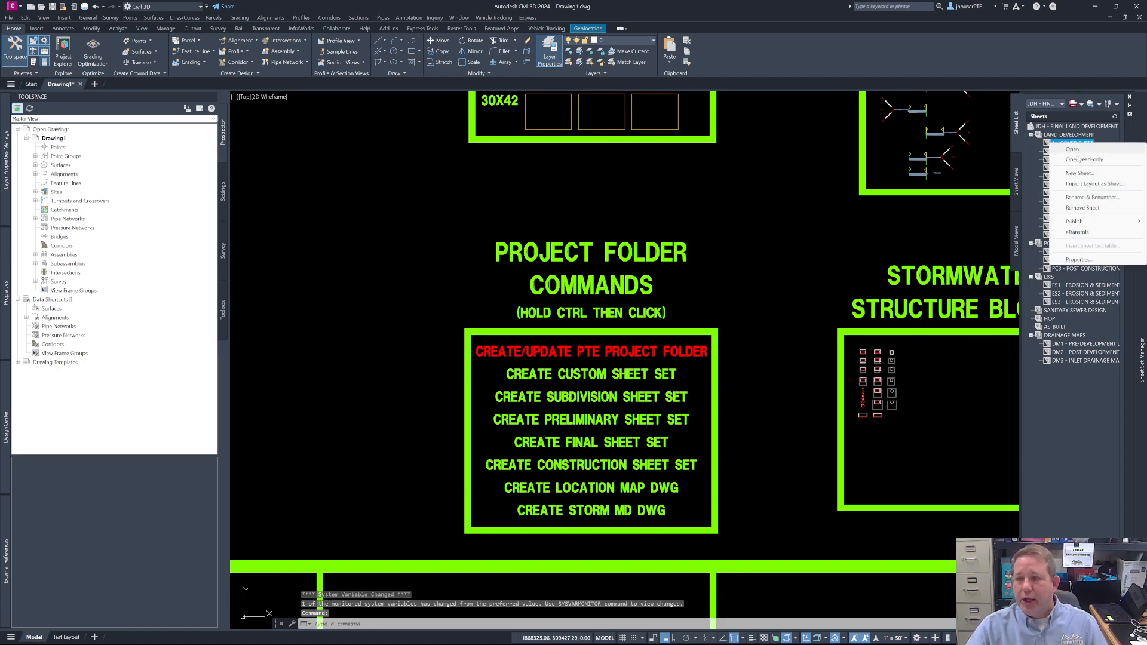
{"action": "left_click", "coordinate": [1081, 197]}
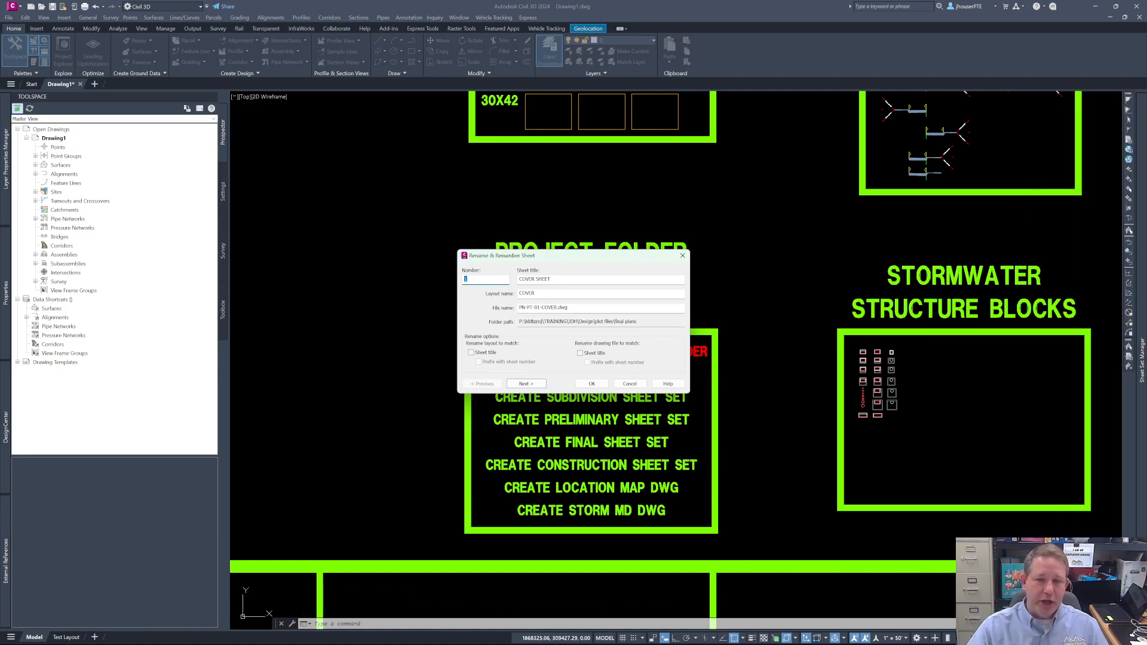
{"action": "left_click", "coordinate": [530, 307]}
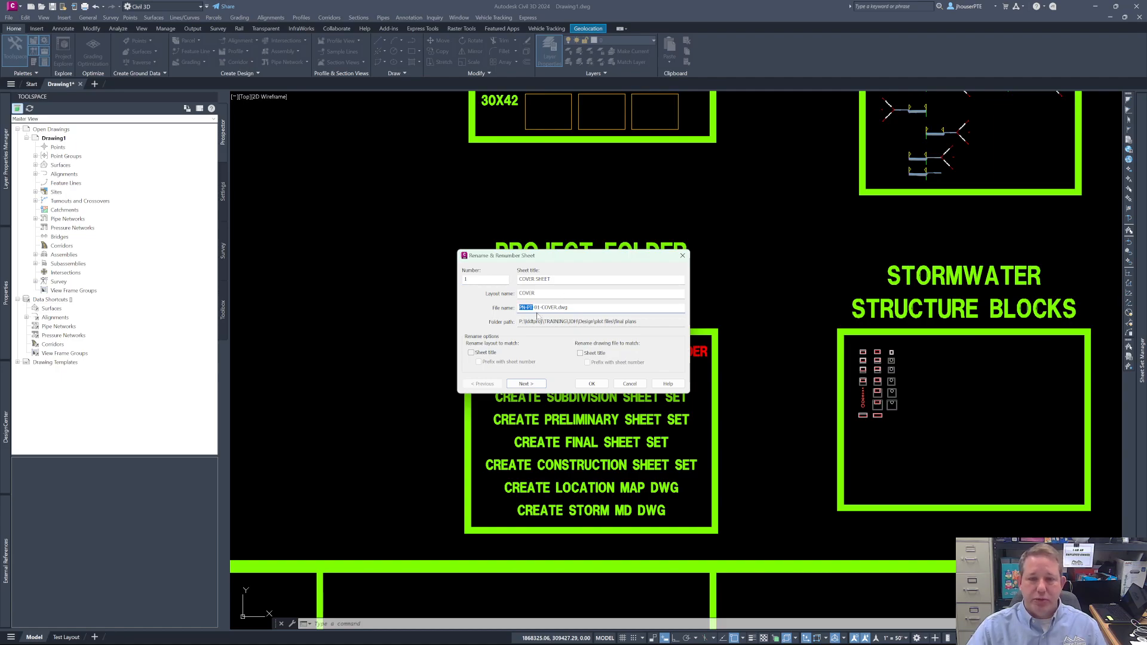
{"action": "type", "text": "JDH"}
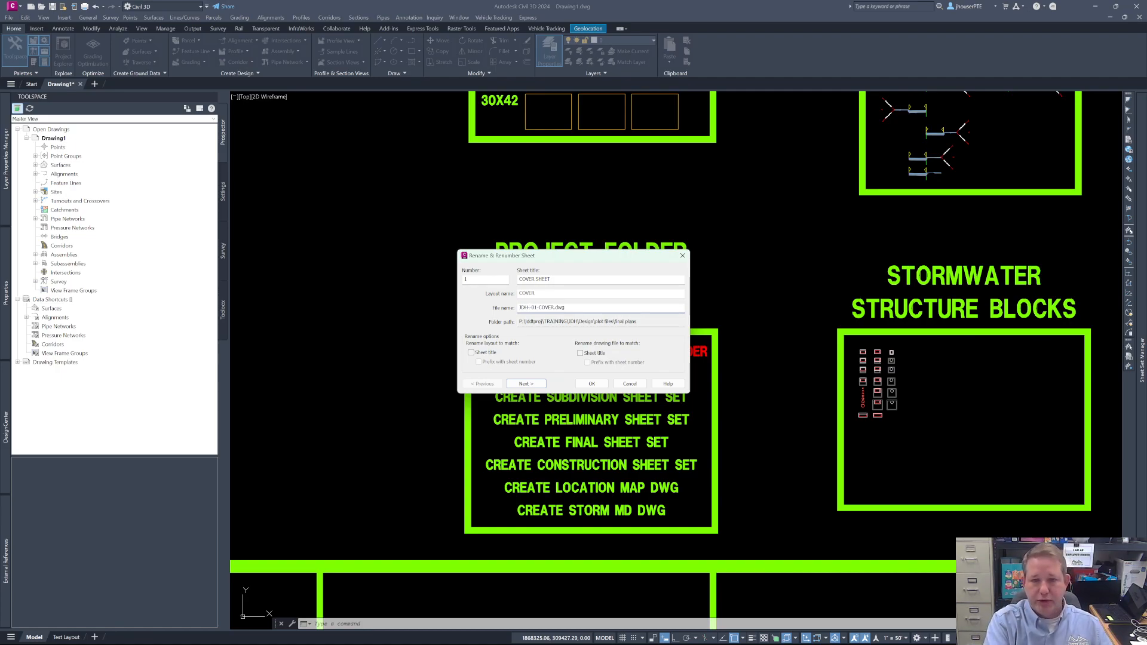
{"action": "type", "text": "-FINAL"}
{"action": "key", "text": "BackSpace"}
{"action": "key", "text": "BackSpace"}
{"action": "key", "text": "BackSpace"}
{"action": "key", "text": "BackSpace"}
{"action": "type", "text": "INAL"}
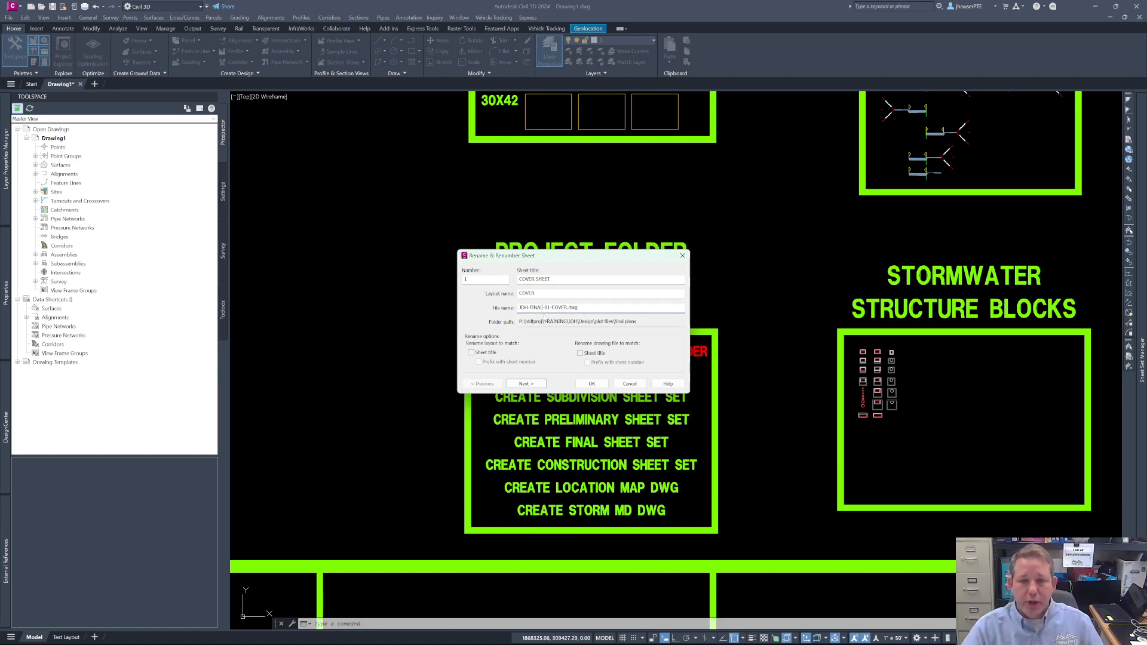
- Copy the JDH-FINAL prefix to sheet 2, renaming its drawing file as JDH-FINAL-02-EX.CON & DEMO.dwg
{"action": "left_click_drag", "start_coordinate": [545, 307], "coordinate": [473, 312]}
{"action": "key", "text": "ctrl+c"}
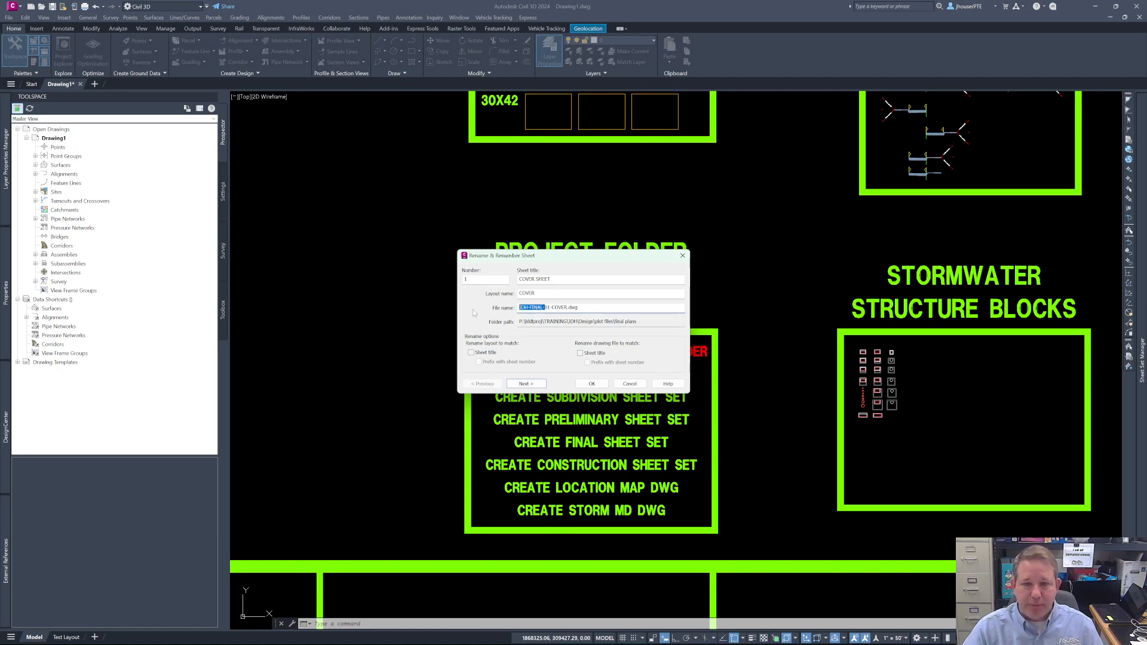
{"action": "left_click", "coordinate": [532, 385]}
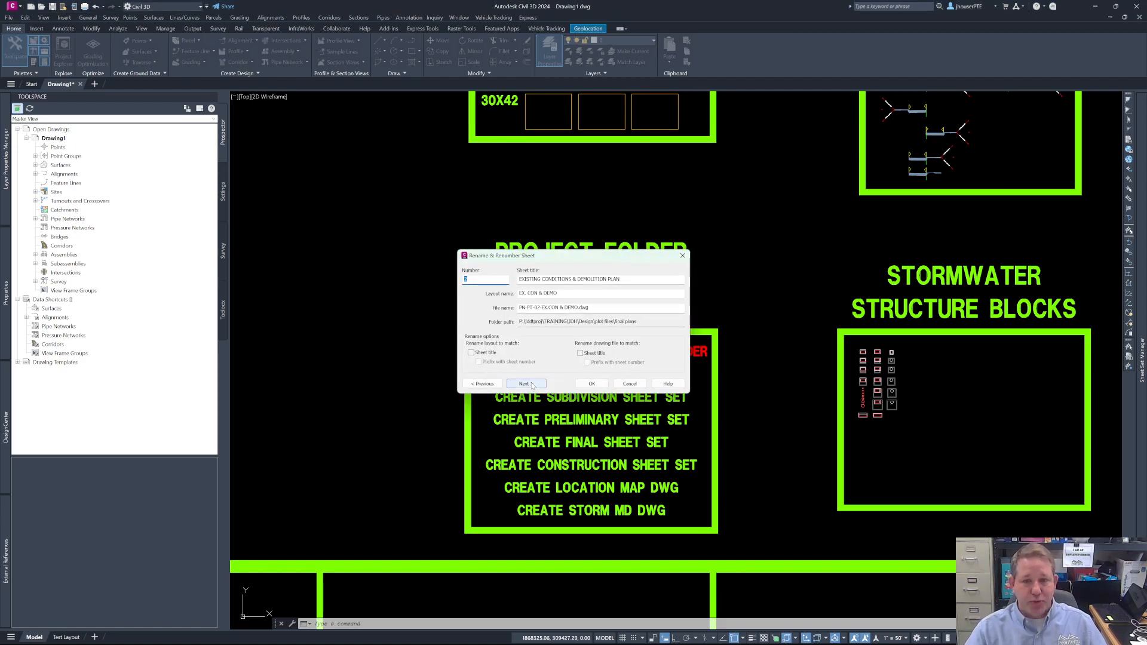
{"action": "left_click_drag", "start_coordinate": [536, 308], "coordinate": [478, 329]}
{"action": "key", "text": "ctrl+v"}
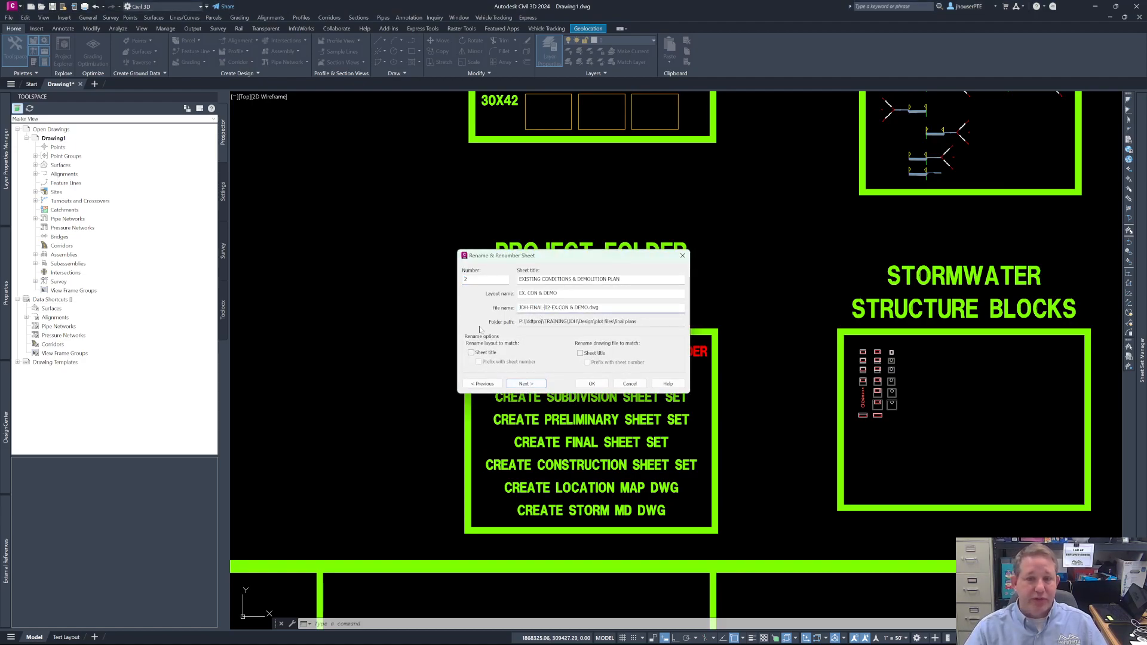
- Rename sheet 3's drawing file as JDH-FINAL-03-SIGNATURES & NOTES.dwg with the same copied prefix
{"action": "left_click", "coordinate": [535, 380]}
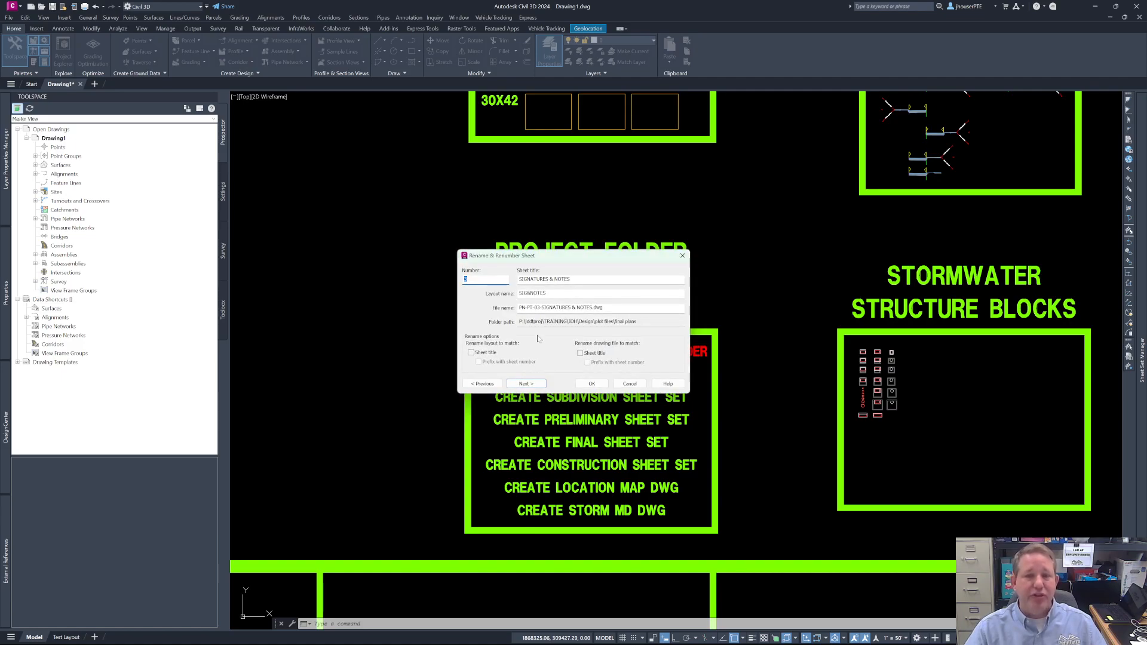
{"action": "left_click_drag", "start_coordinate": [536, 307], "coordinate": [470, 309]}
{"action": "key", "text": "ctrl+v"}
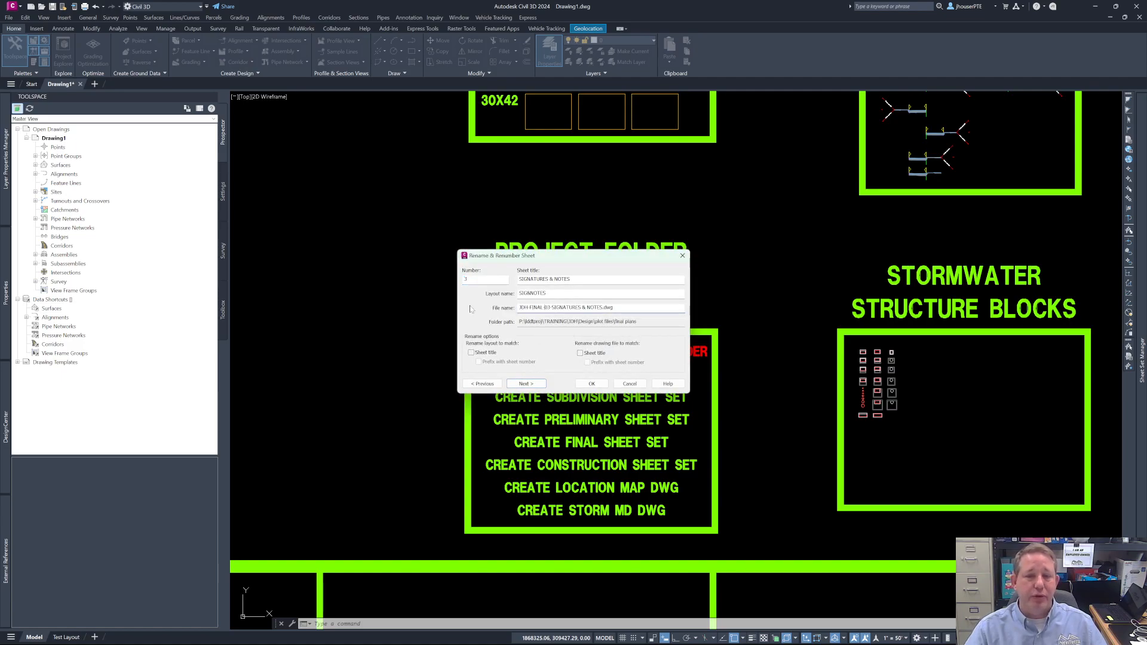
- Rename sheet 4's drawing file as JDH-FINAL-04-RECORD.dwg with the copied prefix and finish Rename & Renumber at sheet 5
{"action": "left_click", "coordinate": [527, 384]}
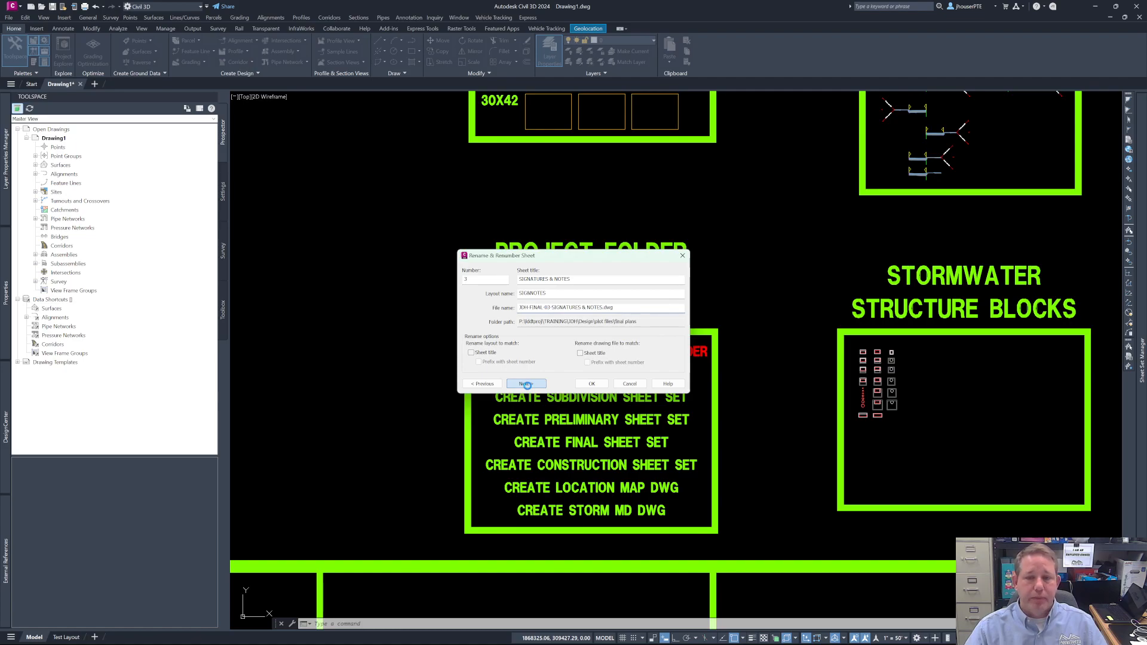
{"action": "left_click_drag", "start_coordinate": [535, 307], "coordinate": [517, 308]}
{"action": "key", "text": "ctrl+v"}
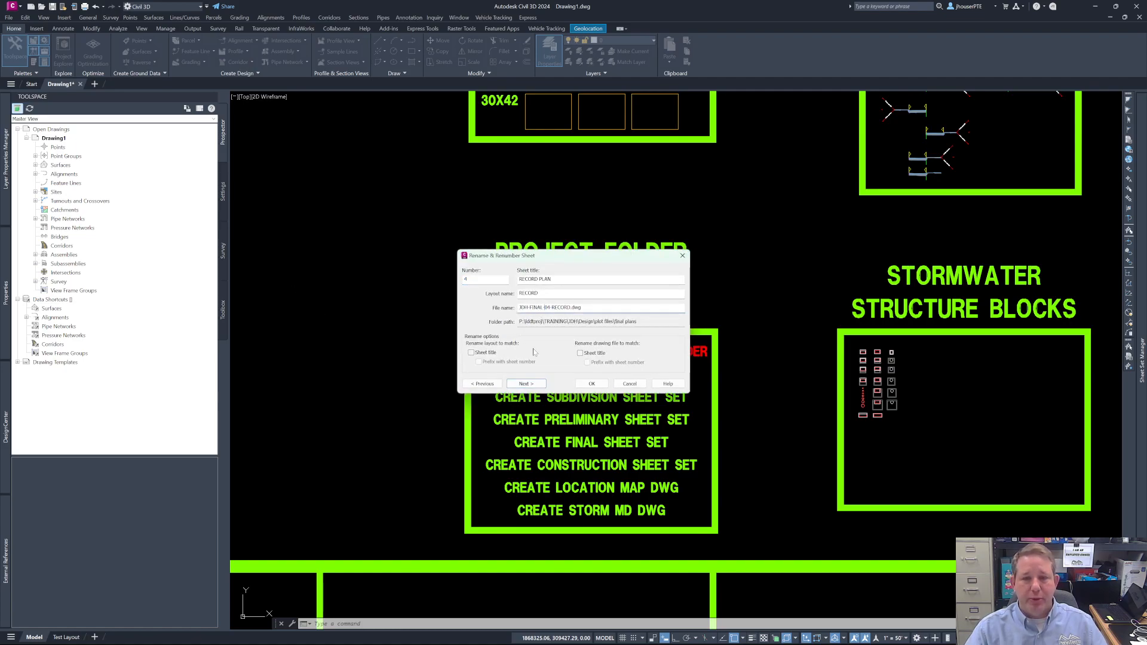
{"action": "left_click", "coordinate": [526, 383]}
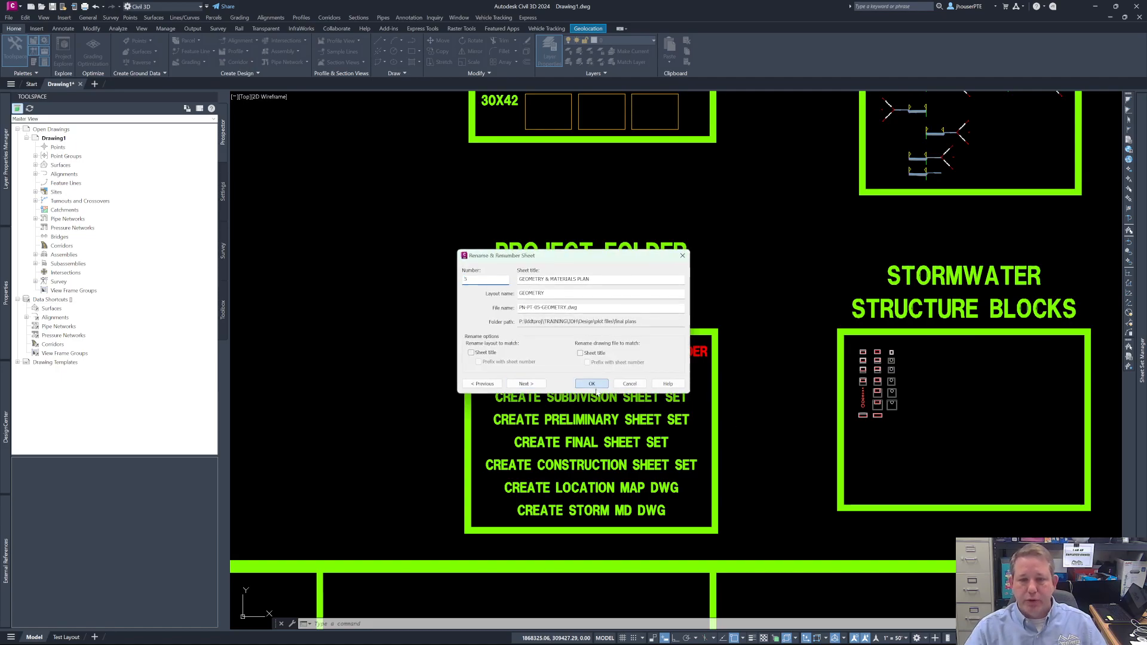
{"action": "left_click", "coordinate": [592, 383]}
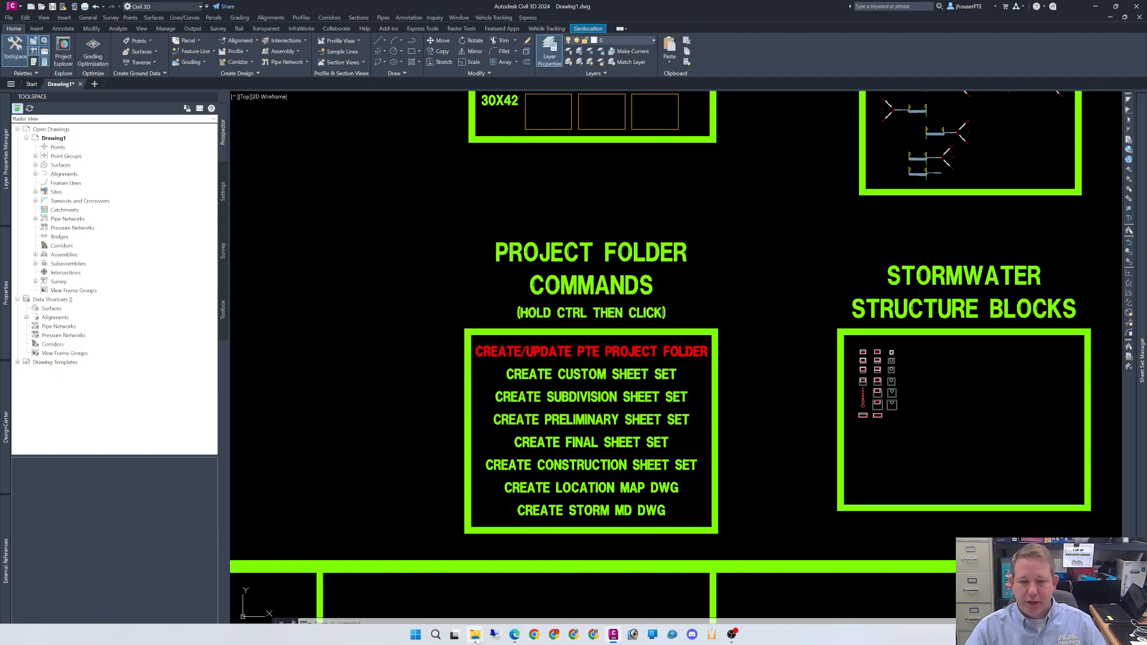
- Check the renamed drawing files in the project's final plans folder in File Explorer and close that window
{"action": "left_click", "coordinate": [476, 638]}
{"action": "left_click", "coordinate": [557, 606]}
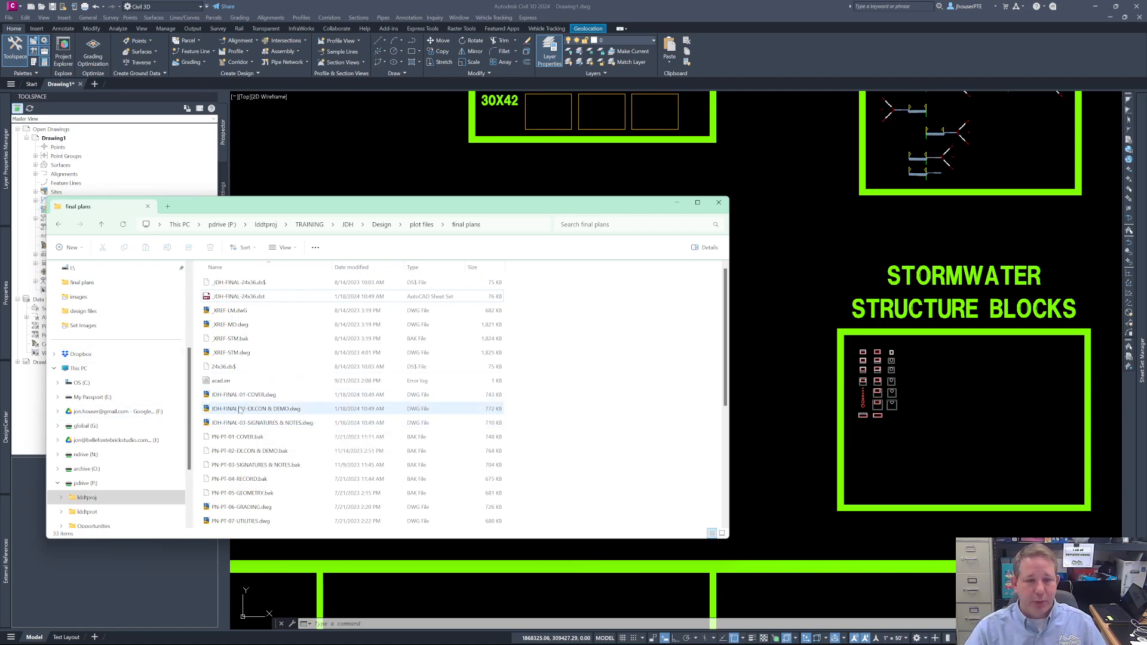
{"action": "left_click", "coordinate": [718, 203]}
- Open the sheet 2 drawing from the sheet set and inspect the _MD external reference's saved path, without choosing a new path
{"action": "mouse_move", "coordinate": [1141, 358]}
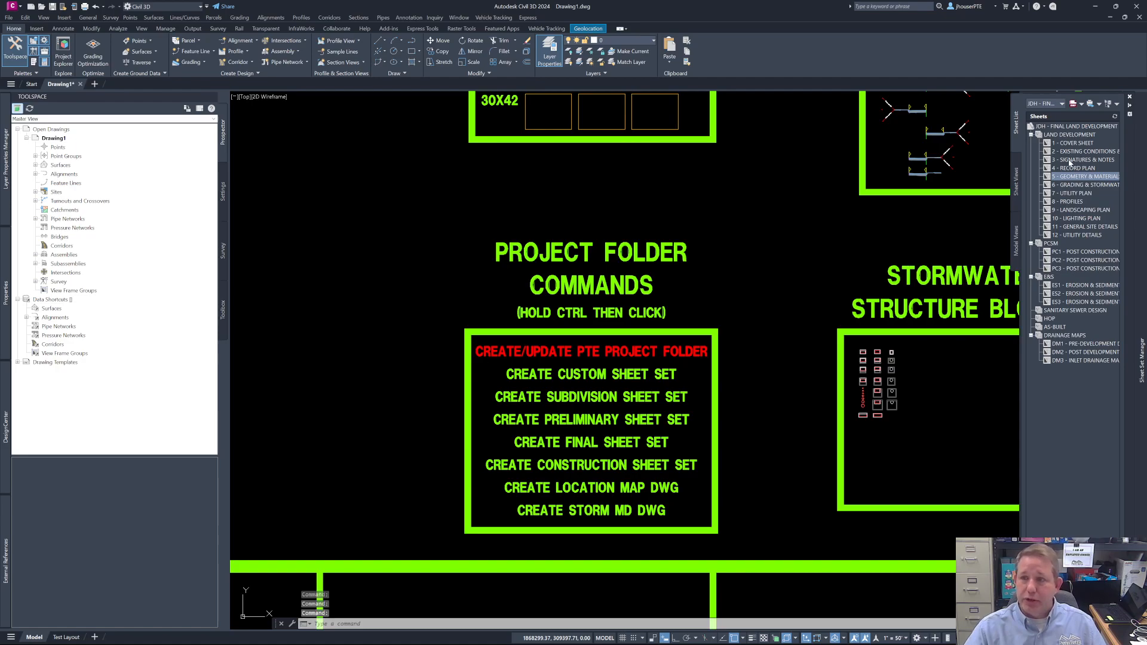
{"action": "double_click", "coordinate": [1077, 153]}
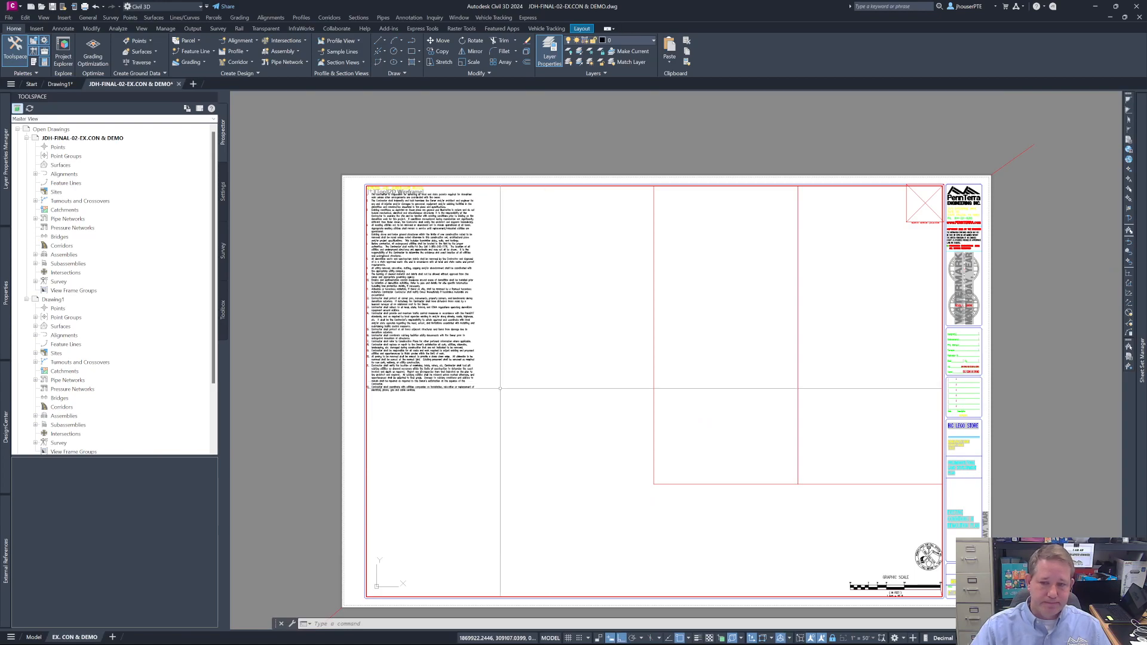
{"action": "mouse_move", "coordinate": [7, 556]}
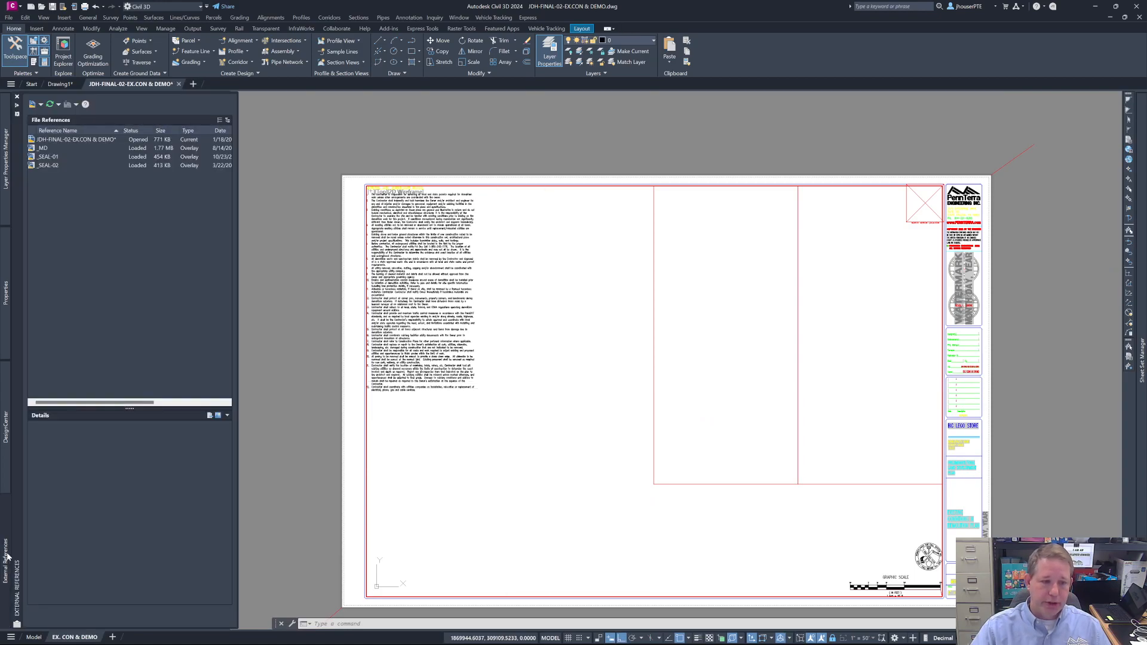
{"action": "left_click", "coordinate": [46, 149]}
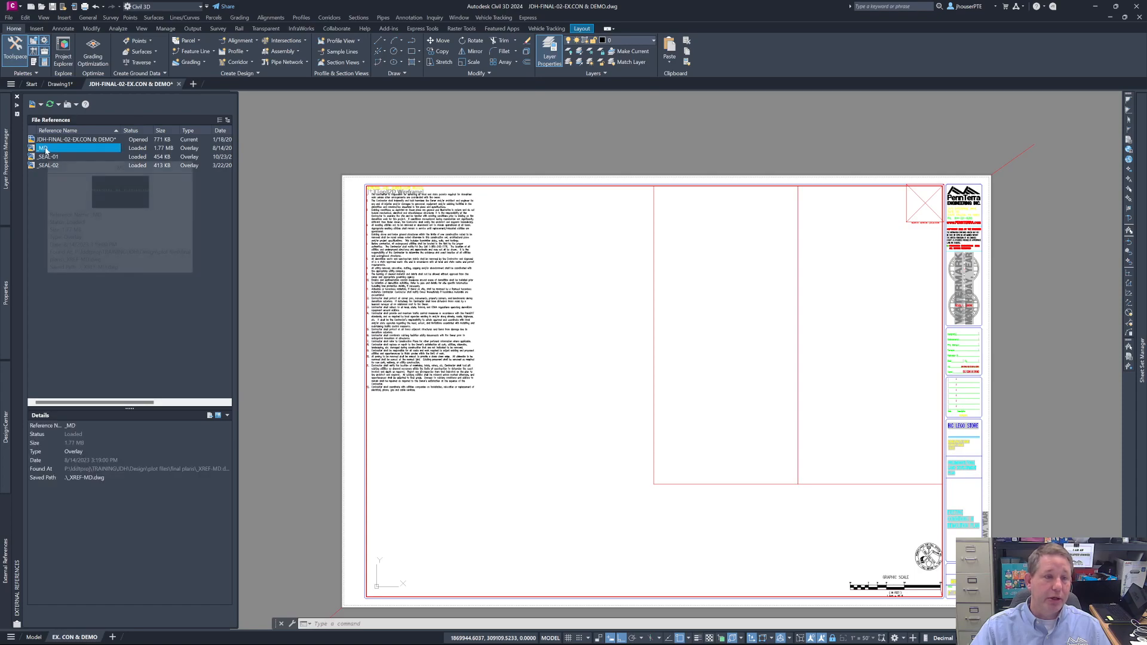
{"action": "left_click", "coordinate": [93, 478]}
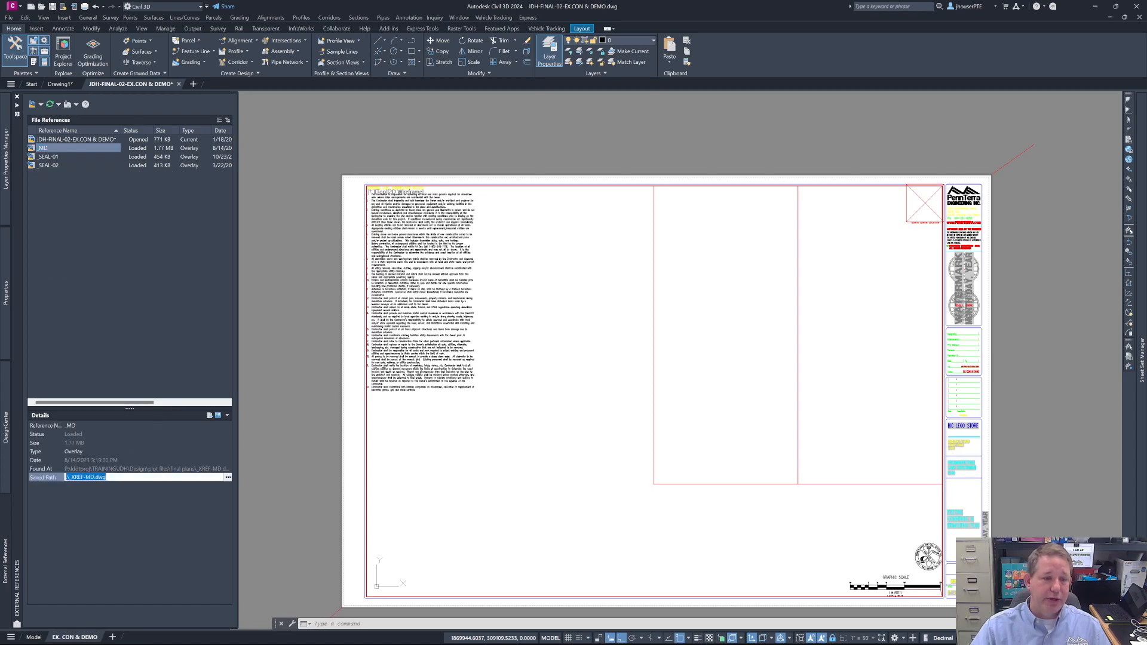
{"action": "left_click", "coordinate": [228, 480]}
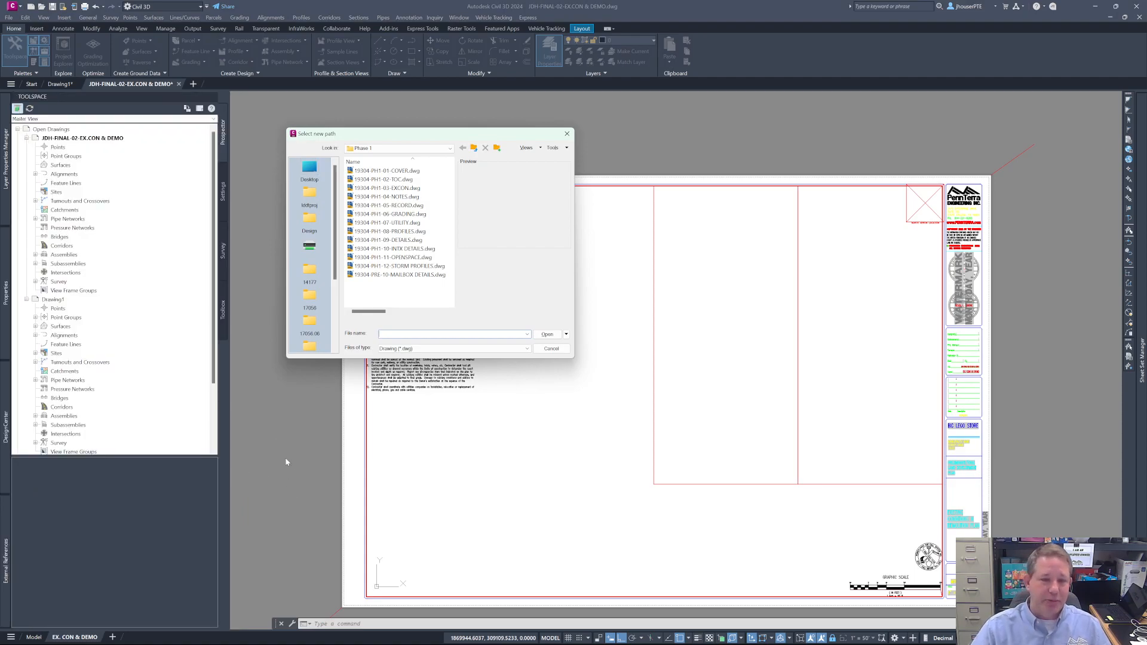
{"action": "left_click", "coordinate": [551, 349]}
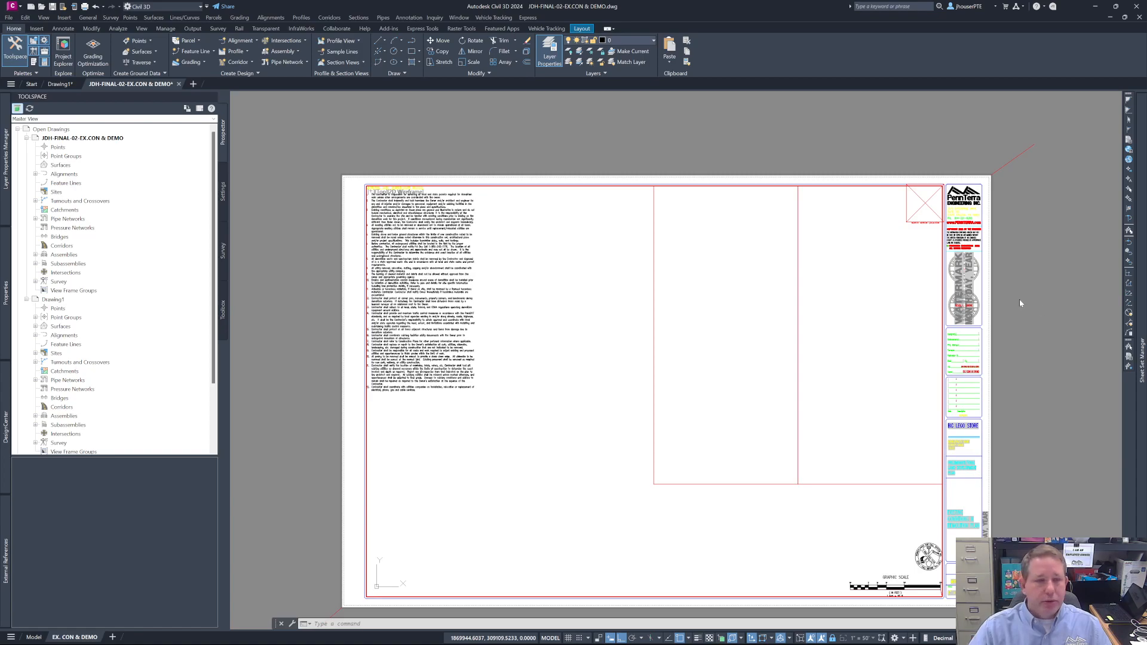
{"action": "mouse_move", "coordinate": [1141, 358]}
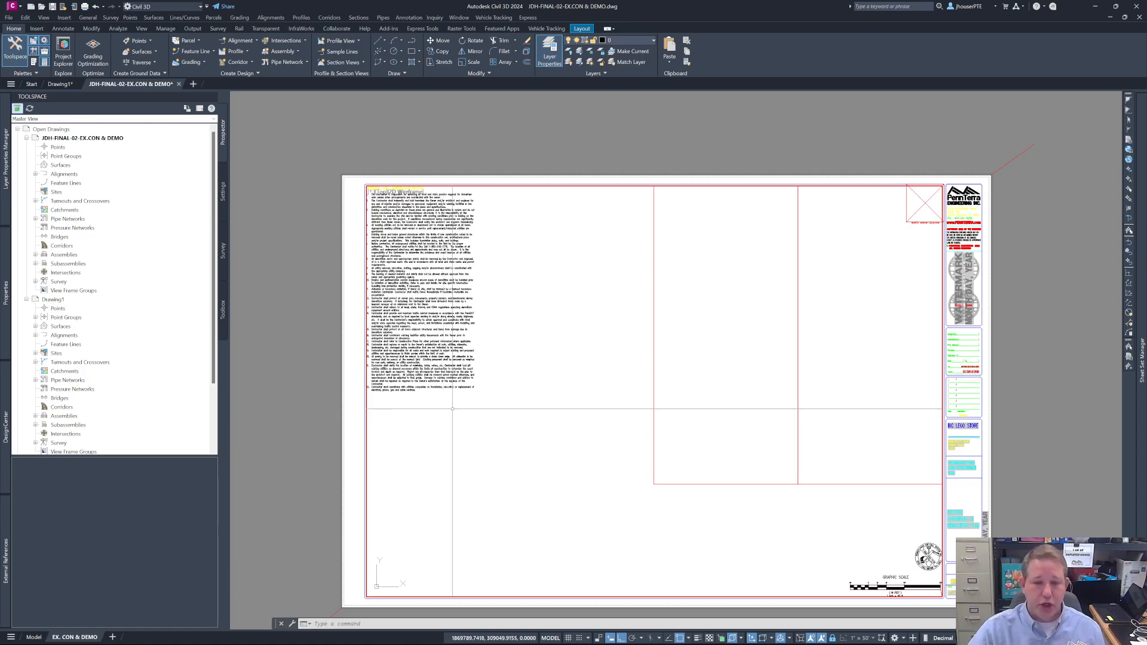
- Switch to File Explorer, open a new window, and go to the lddtproj folder on pdrive (P:)
{"action": "mouse_move", "coordinate": [392, 642]}
{"action": "mouse_move", "coordinate": [476, 638]}
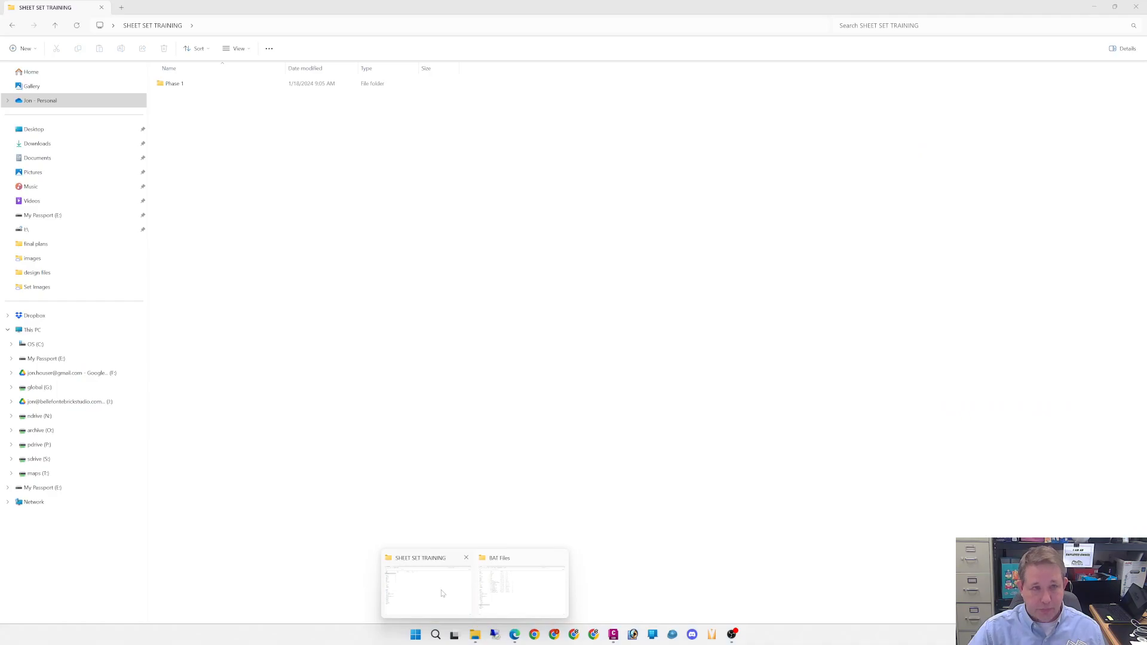
{"action": "left_click", "coordinate": [442, 593]}
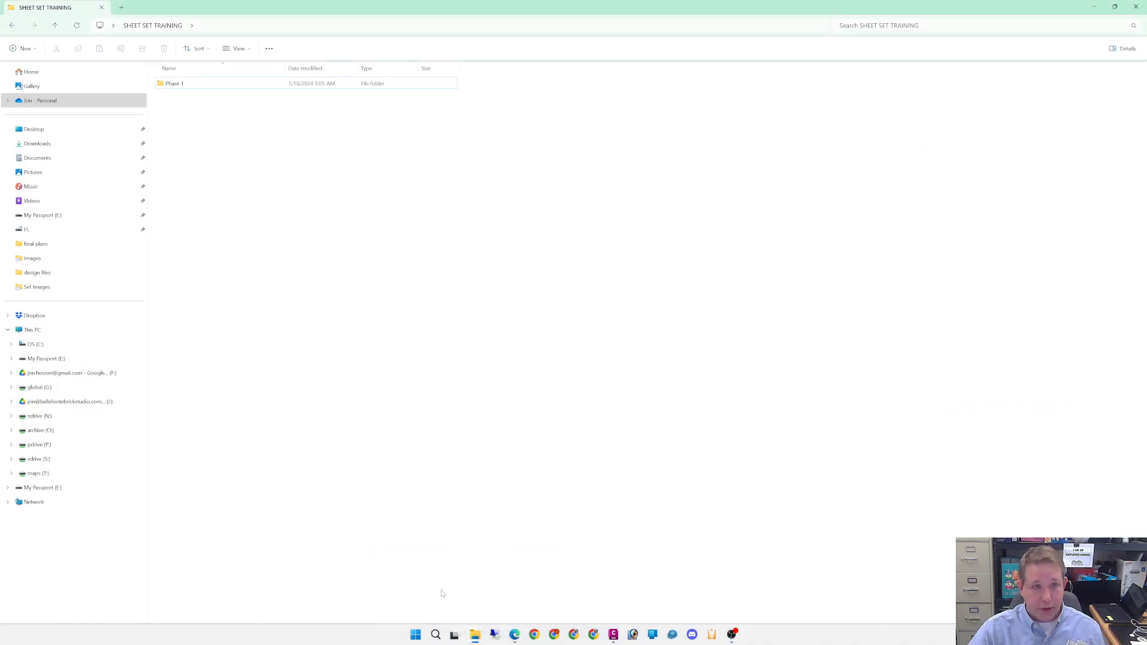
{"action": "mouse_move", "coordinate": [476, 638]}
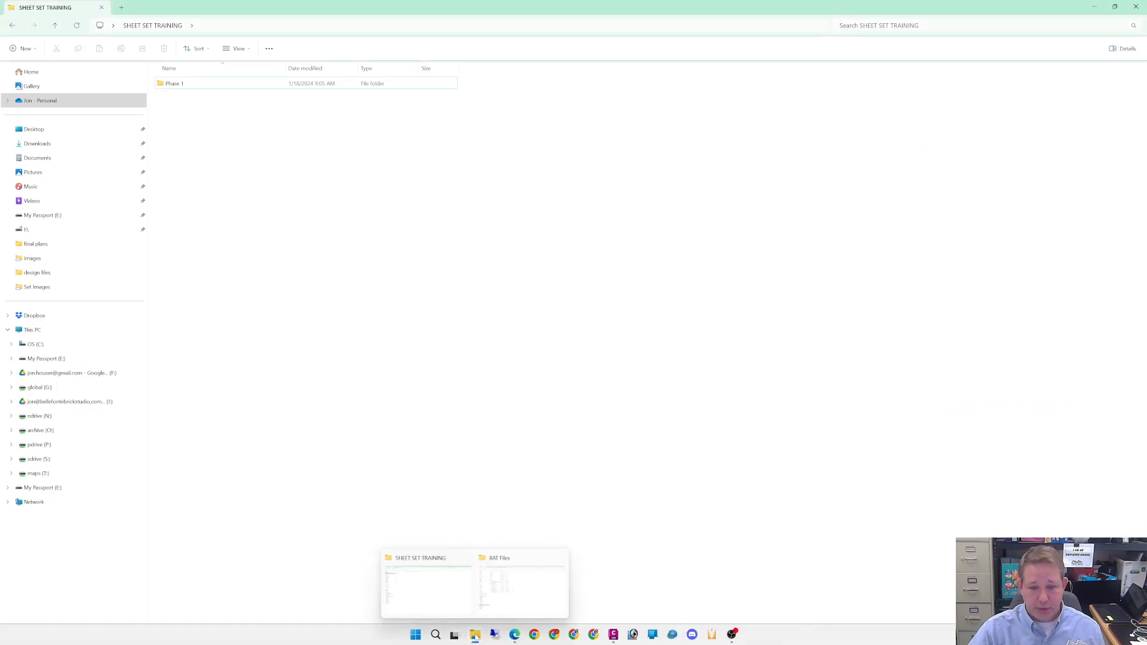
{"action": "right_click", "coordinate": [476, 635]}
{"action": "left_click", "coordinate": [447, 581]}
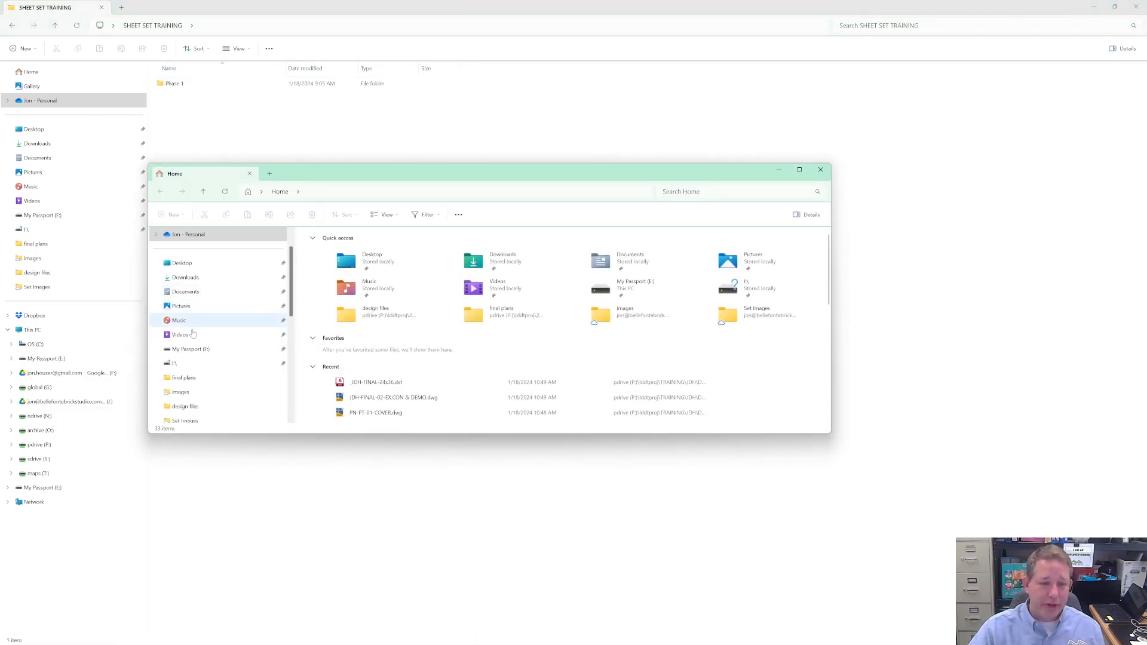
{"action": "scroll", "coordinate": [197, 359], "scroll_direction": "down", "scroll_amount": 4}
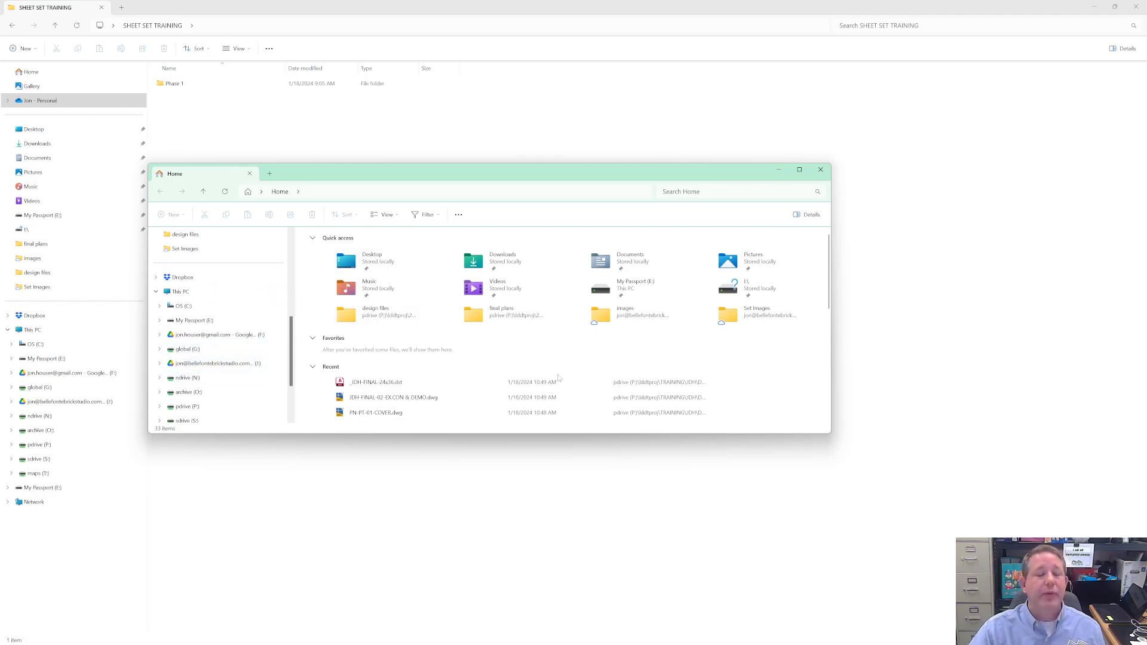
{"action": "left_click", "coordinate": [272, 403]}
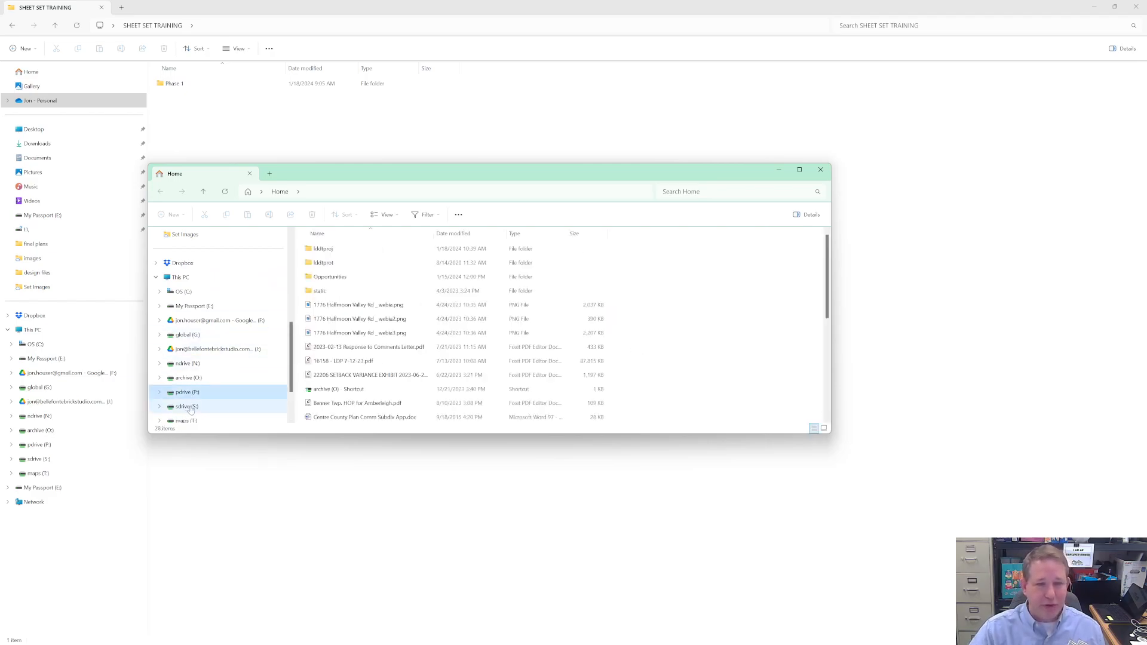
{"action": "double_click", "coordinate": [325, 248]}
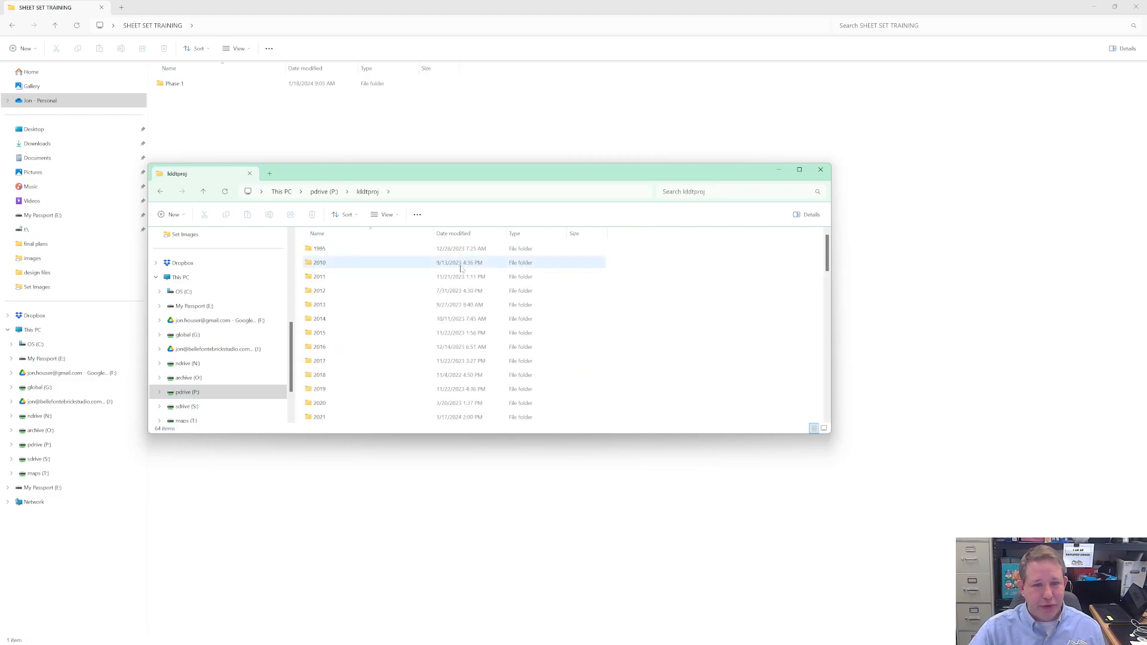
{"action": "scroll", "coordinate": [356, 386], "scroll_direction": "down", "scroll_amount": 8}
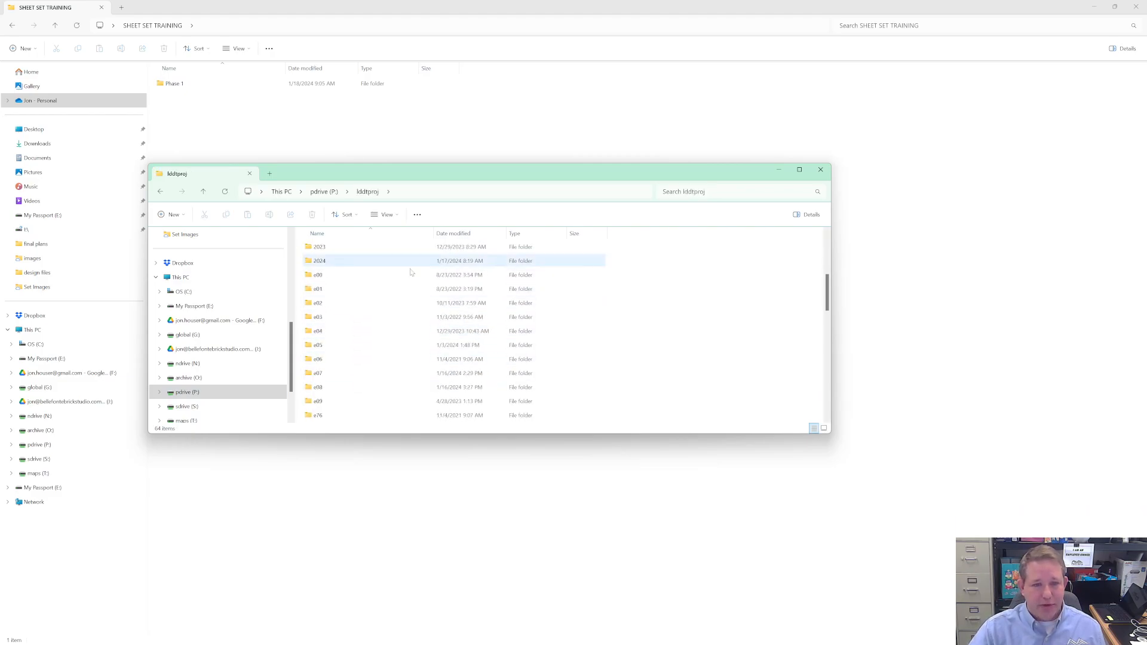
{"action": "scroll", "coordinate": [406, 366], "scroll_direction": "down", "scroll_amount": 1}
{"action": "scroll", "coordinate": [408, 365], "scroll_direction": "up", "scroll_amount": 10}
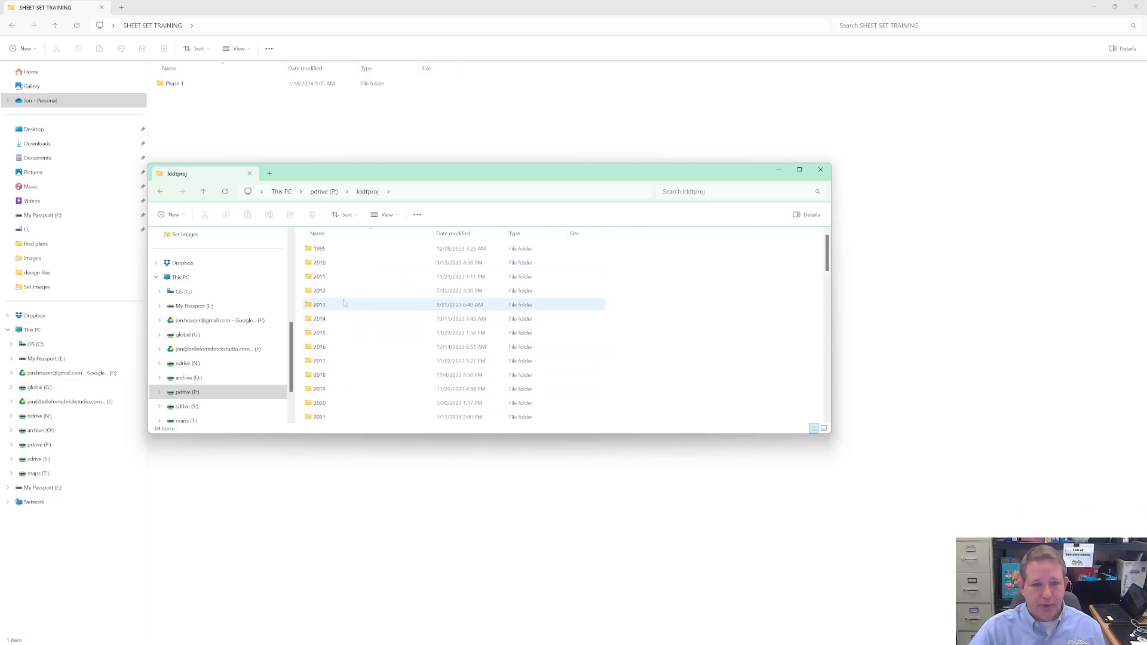
{"action": "double_click", "coordinate": [319, 320]}
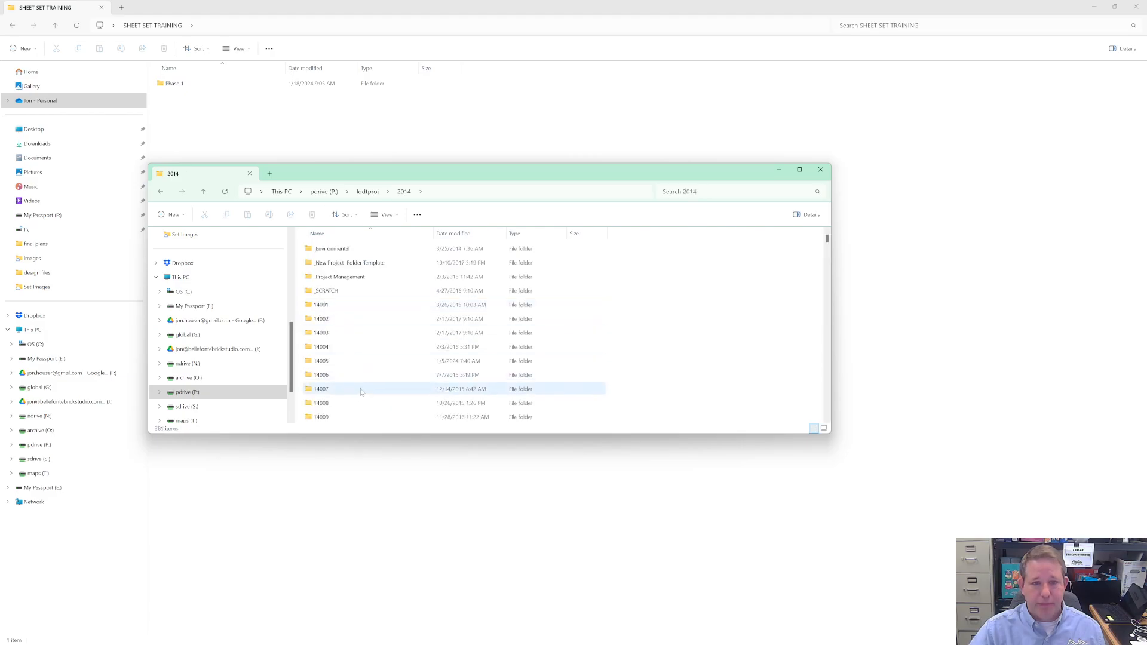
{"action": "left_click", "coordinate": [367, 192]}
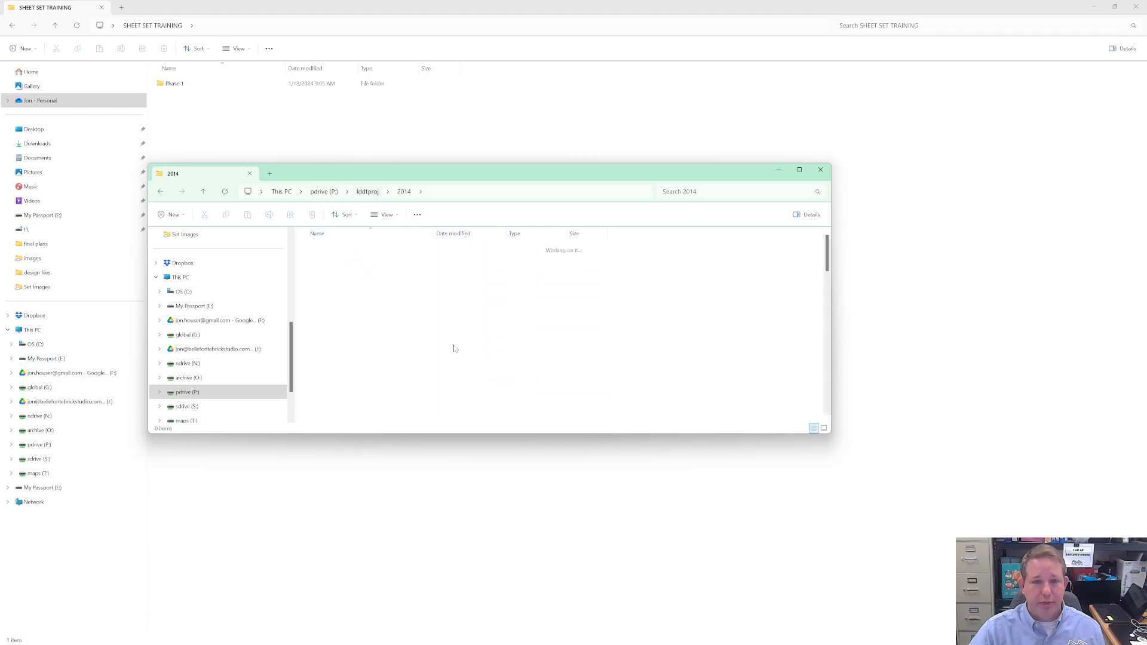
- Look up project 18278 in the 2018 folder and open its Design > plot files > final plans folder
{"action": "scroll", "coordinate": [425, 349], "scroll_direction": "down", "scroll_amount": 3}
{"action": "scroll", "coordinate": [337, 314], "scroll_direction": "up", "scroll_amount": 1}
{"action": "left_click", "coordinate": [320, 262]}
{"action": "double_click", "coordinate": [321, 262]}
{"action": "scroll", "coordinate": [360, 300], "scroll_direction": "down", "scroll_amount": 20}
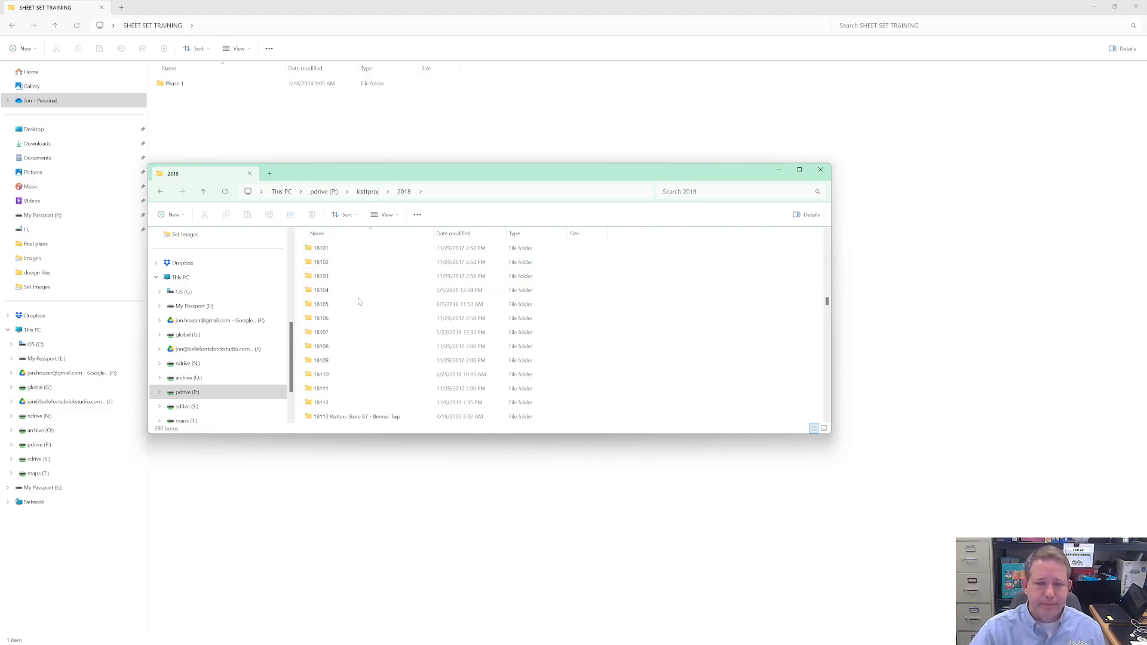
{"action": "scroll", "coordinate": [357, 301], "scroll_direction": "down", "scroll_amount": 10}
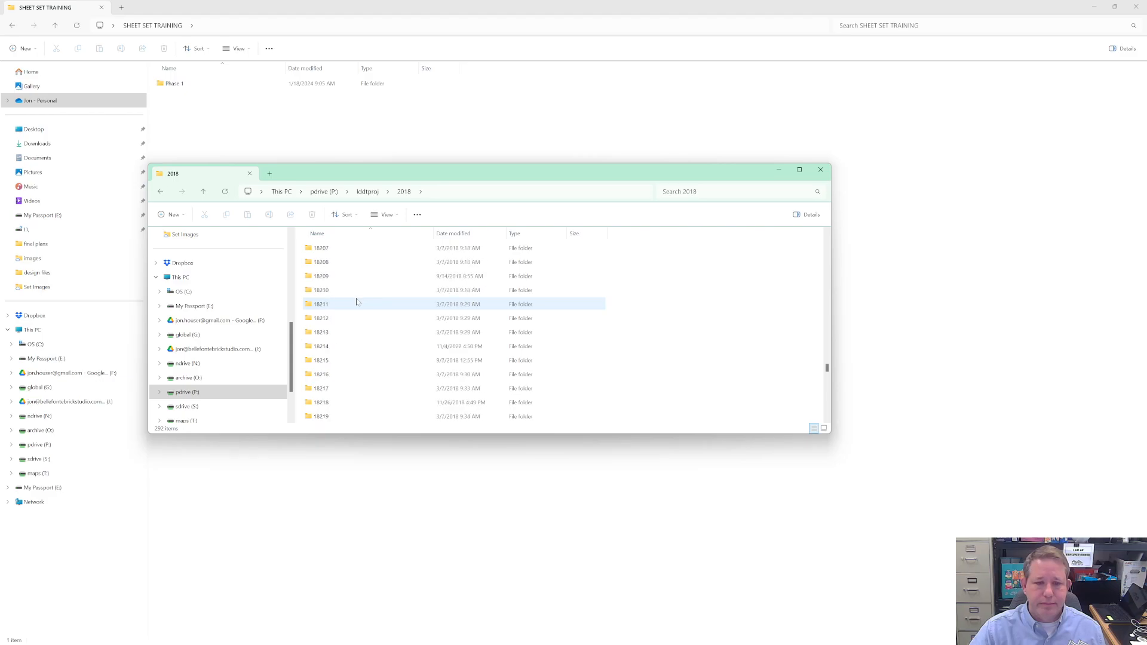
{"action": "scroll", "coordinate": [356, 302], "scroll_direction": "down", "scroll_amount": 20}
{"action": "double_click", "coordinate": [321, 389]}
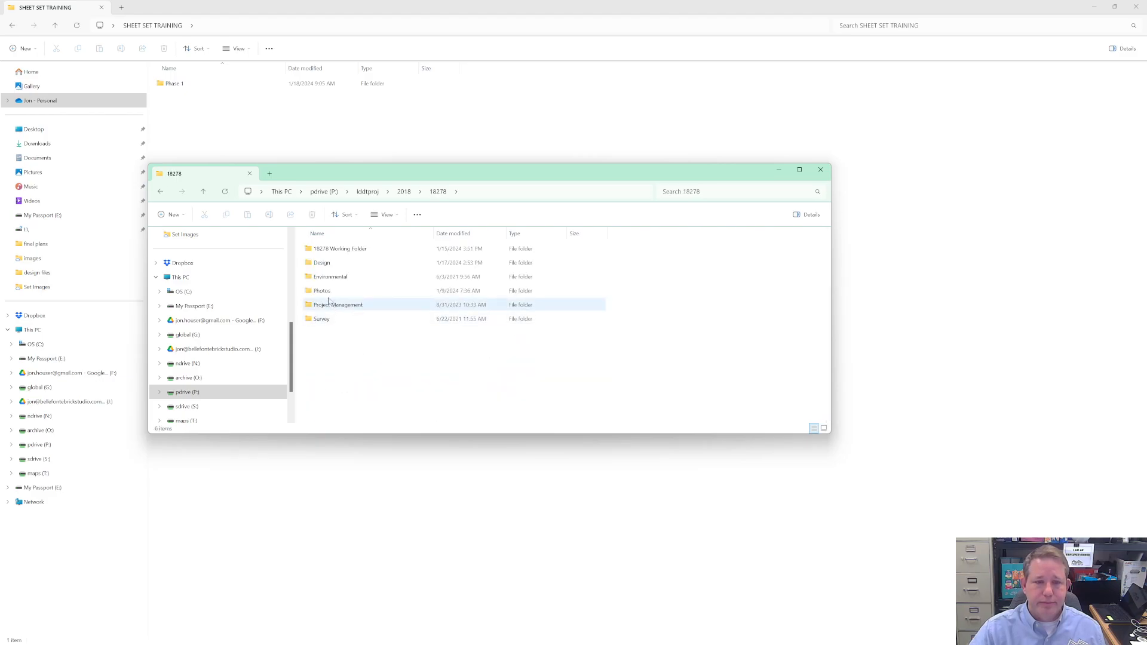
{"action": "double_click", "coordinate": [321, 268]}
{"action": "left_click", "coordinate": [328, 294]}
{"action": "left_click", "coordinate": [328, 293]}
{"action": "double_click", "coordinate": [309, 293]}
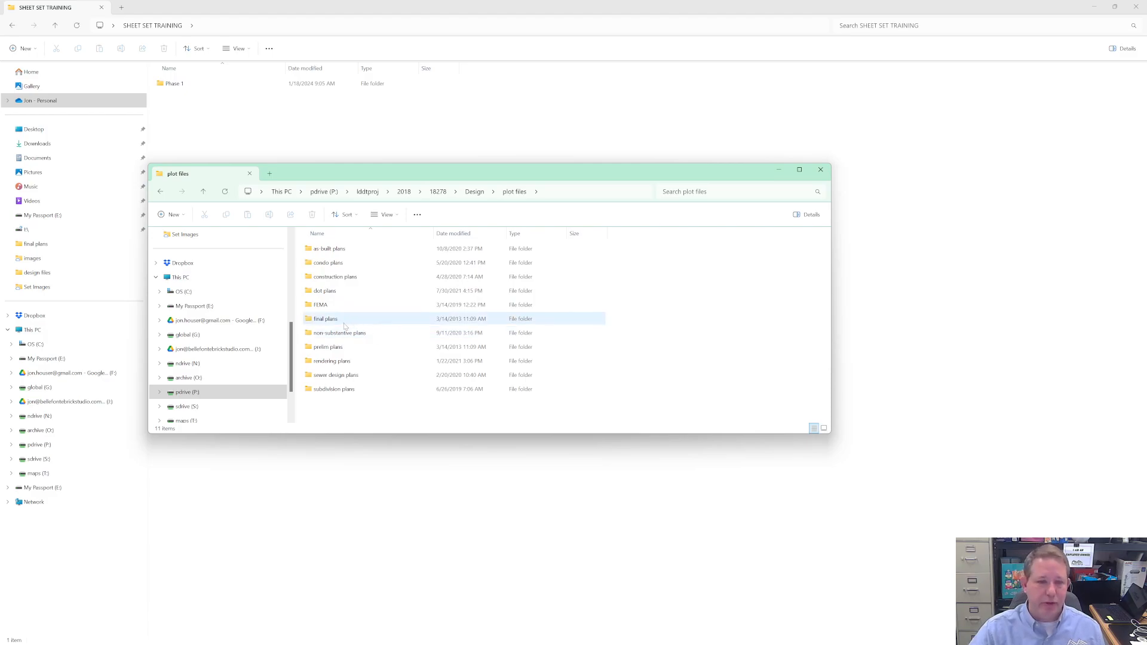
{"action": "double_click", "coordinate": [343, 321]}
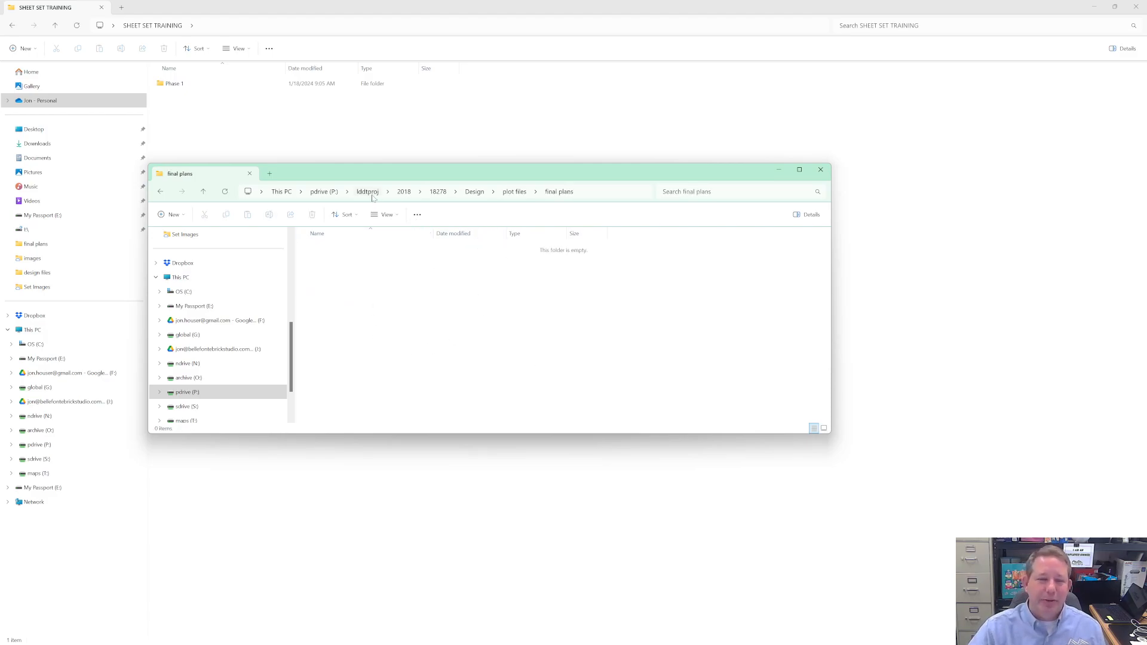
- Open the final plans folder of project 24004 under 2024, within Design > plot files, and widen the Name column
{"action": "left_click", "coordinate": [368, 192]}
{"action": "scroll", "coordinate": [339, 325], "scroll_direction": "down", "scroll_amount": 3}
{"action": "scroll", "coordinate": [339, 325], "scroll_direction": "up", "scroll_amount": 1}
{"action": "double_click", "coordinate": [319, 304]}
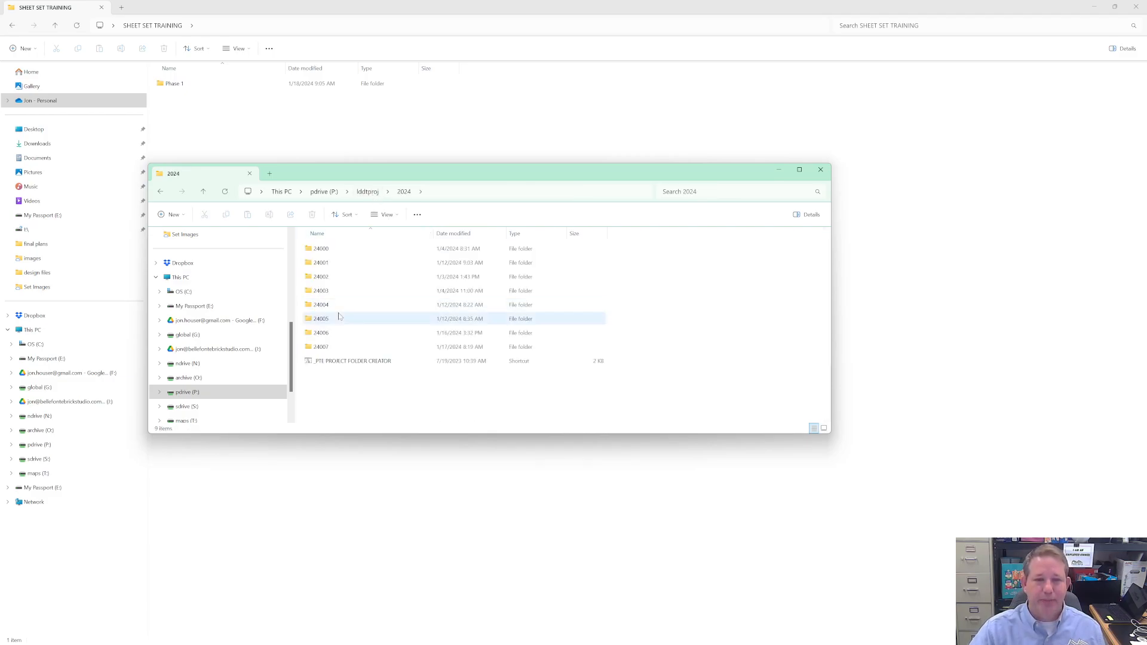
{"action": "double_click", "coordinate": [326, 304]}
{"action": "double_click", "coordinate": [321, 277]}
{"action": "left_click", "coordinate": [322, 305]}
{"action": "double_click", "coordinate": [321, 305]}
{"action": "double_click", "coordinate": [322, 347]}
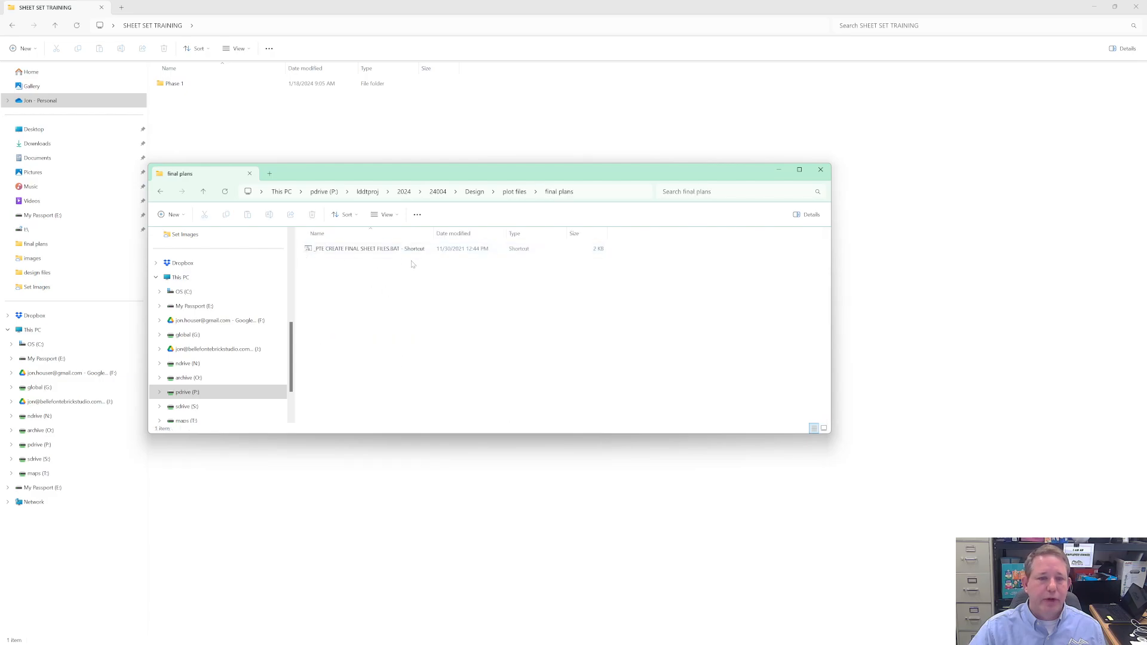
{"action": "left_click", "coordinate": [427, 250]}
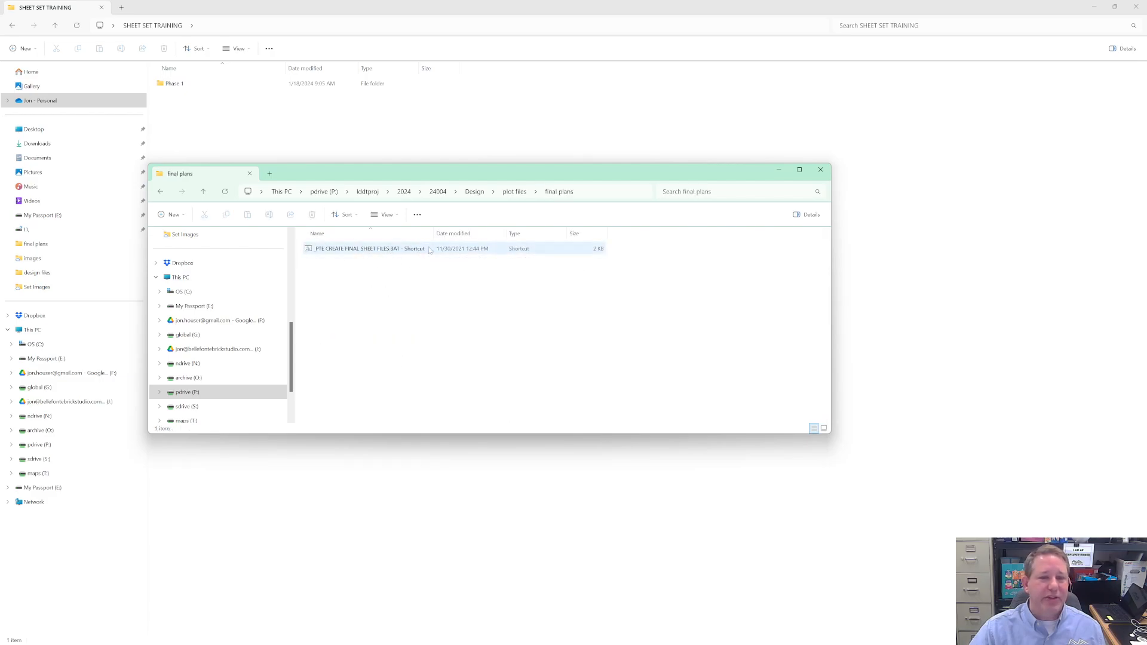
{"action": "left_click_drag", "start_coordinate": [433, 233], "coordinate": [500, 232]}
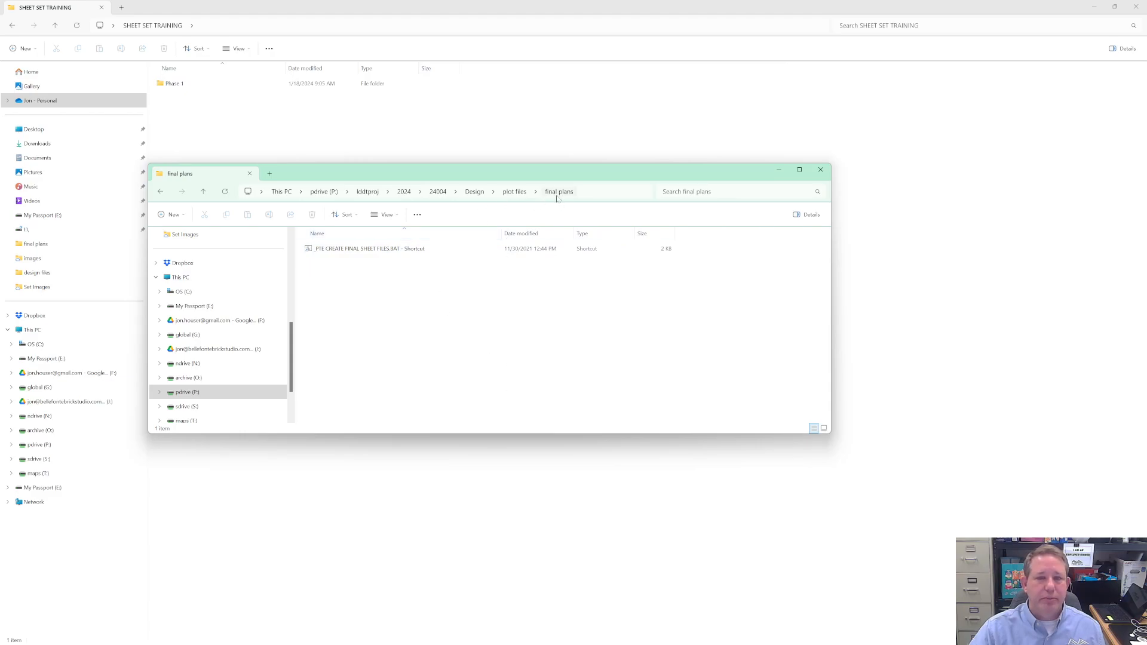
- Go back to project 24004's plot files and open the prelim plans folder to view its sheet creation shortcut
{"action": "left_click", "coordinate": [514, 191]}
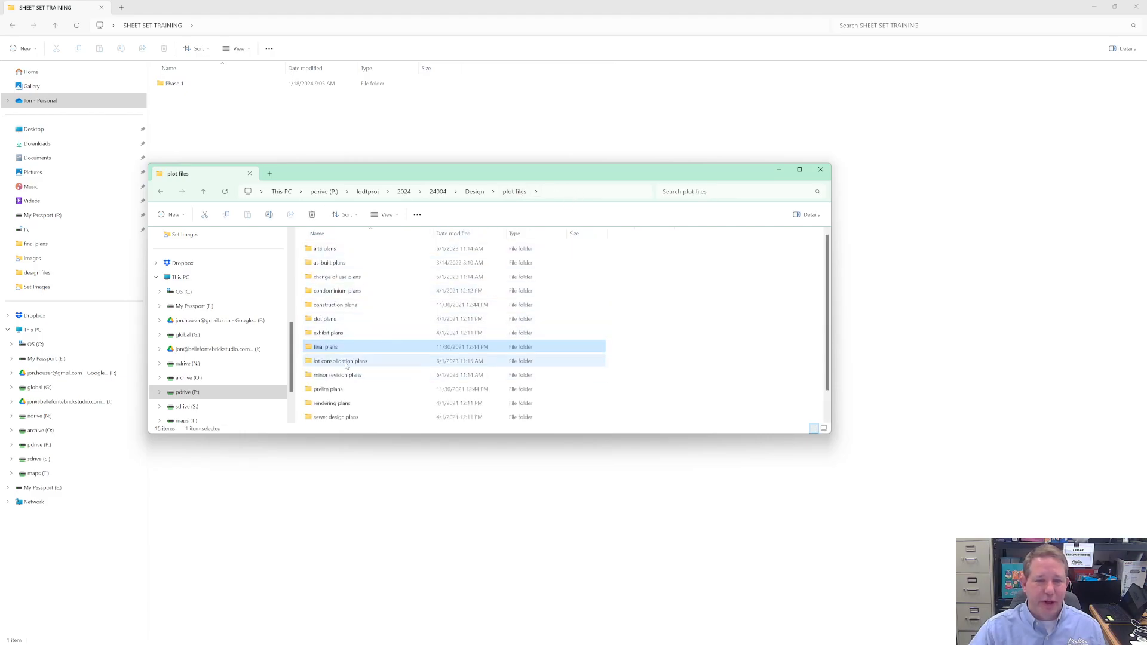
{"action": "double_click", "coordinate": [327, 390]}
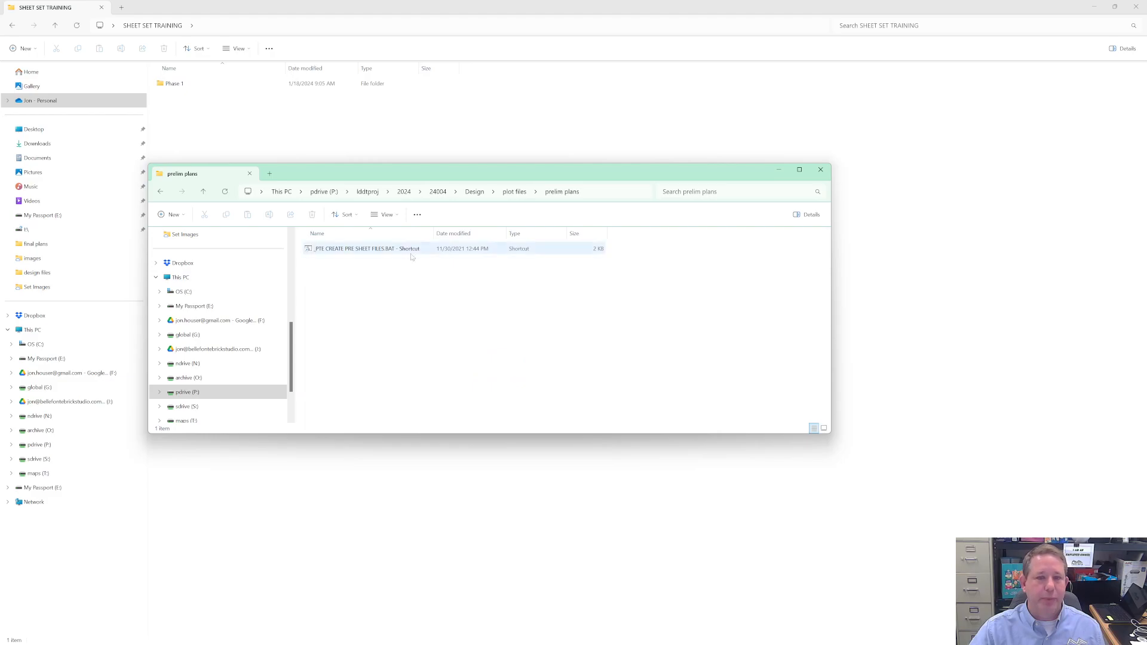
- Widen the Name column and run the _PTE CREATE PRE SHEET FILES.BAT shortcut in project 24004's prelim plans folder
{"action": "left_click_drag", "start_coordinate": [433, 233], "coordinate": [458, 233]}
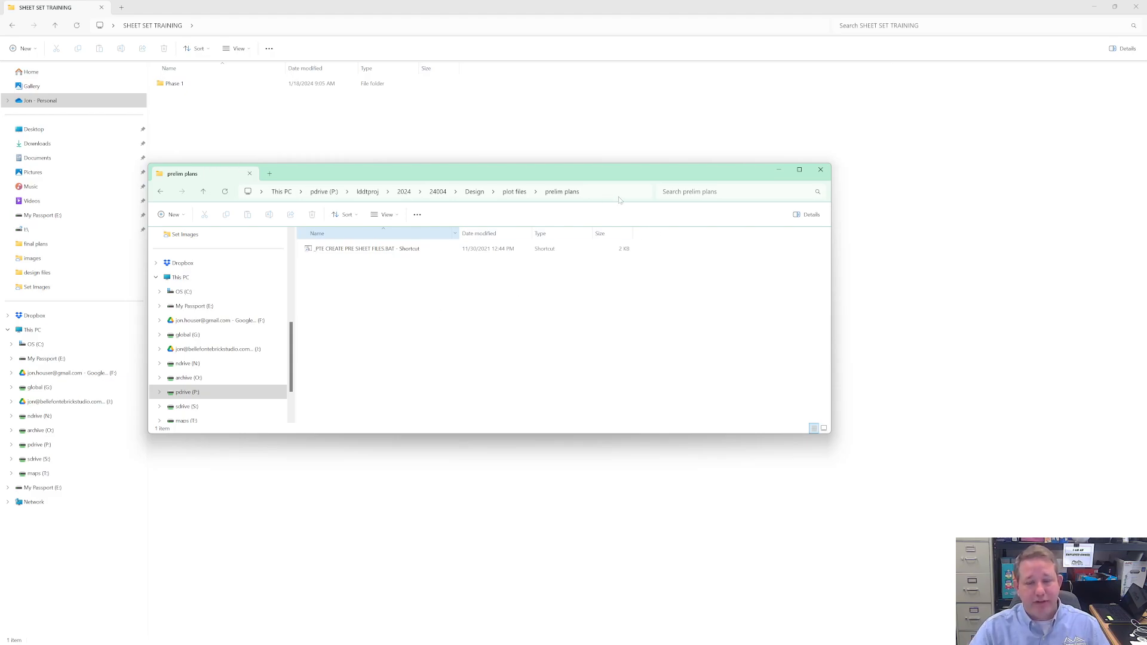
{"action": "left_click", "coordinate": [372, 254]}
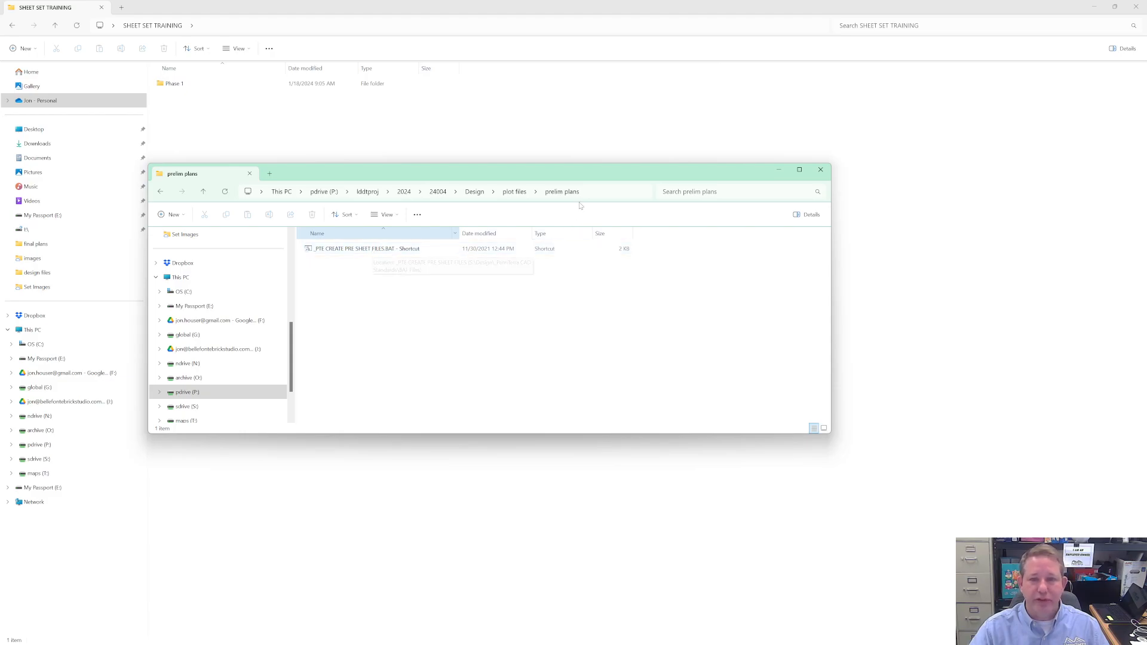
{"action": "right_click", "coordinate": [360, 250]}
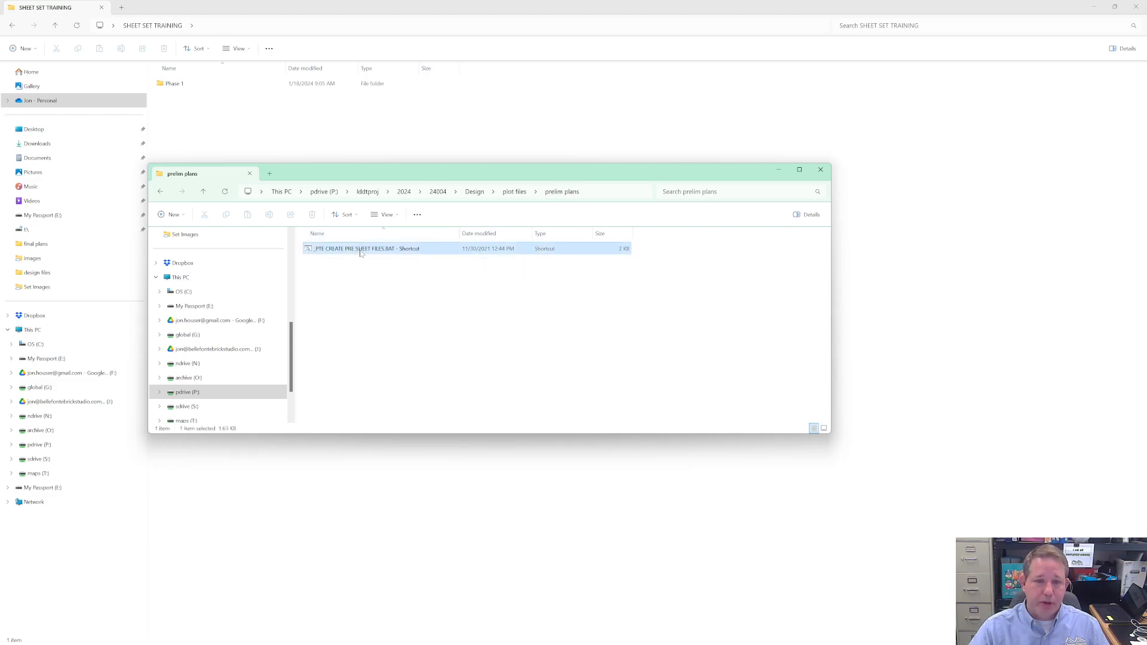
{"action": "left_click", "coordinate": [350, 284]}
{"action": "left_click", "coordinate": [353, 248]}
{"action": "double_click", "coordinate": [352, 248]}
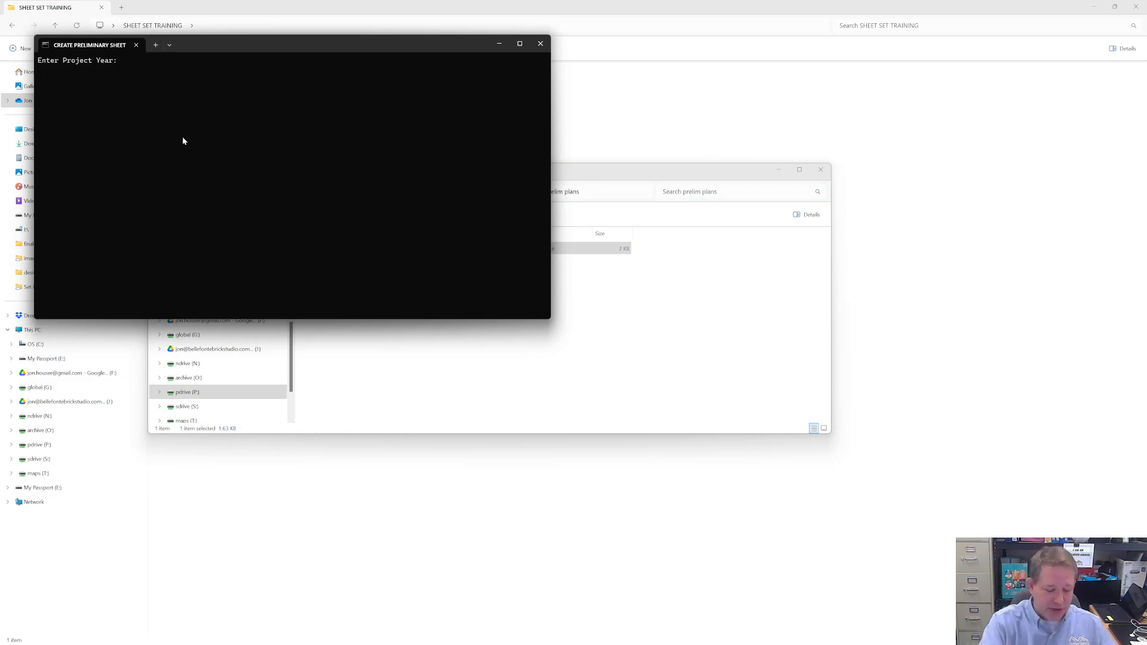
- Create the preliminary sheet files for project year TRAINING and project JDH, and exit the setup console
{"action": "type", "text": "TRAINING"}
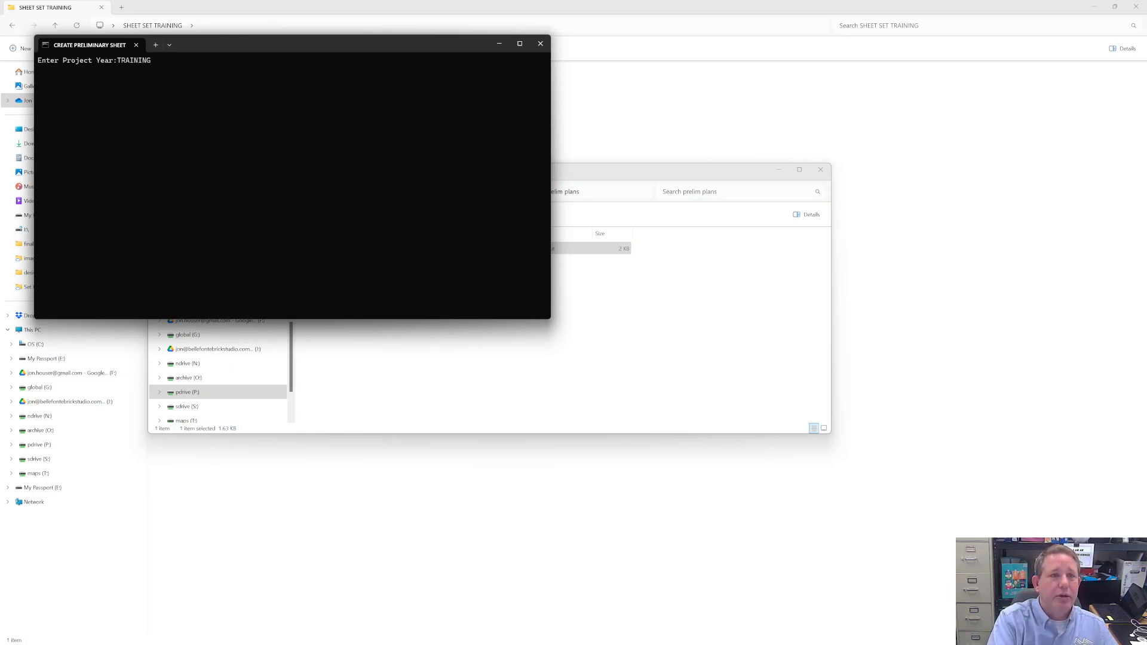
{"action": "key", "text": "Return"}
{"action": "type", "text": "000"}
{"action": "key", "text": "Return"}
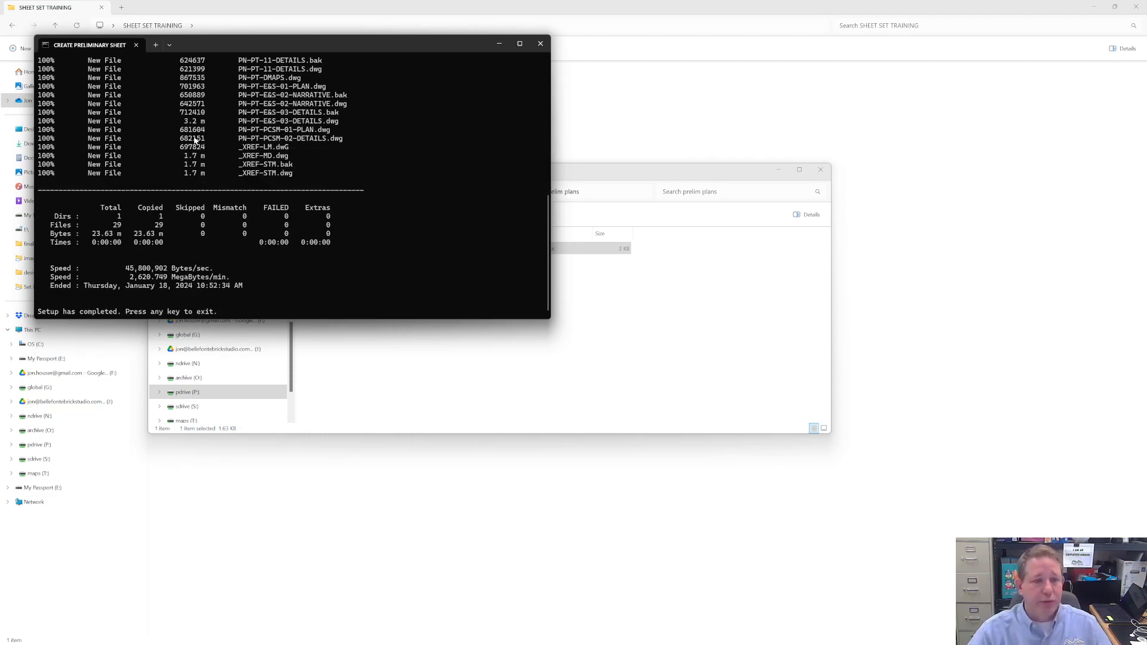
{"action": "key", "text": "Return"}
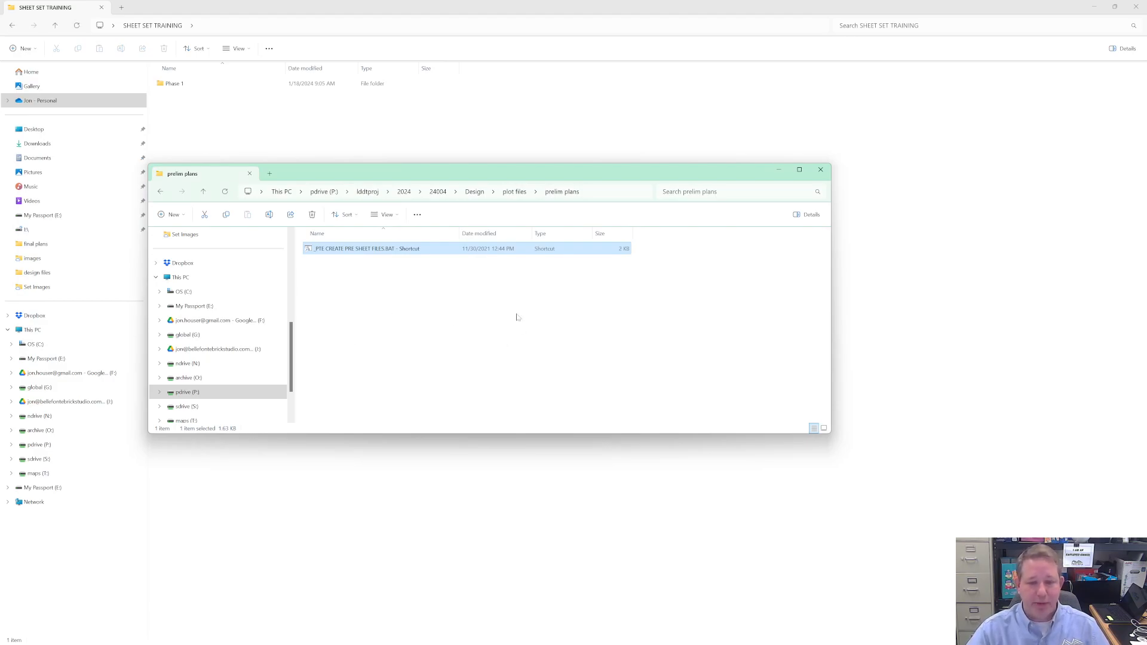
- Go back to the lddtproj folder and open TRAINING > JDH > Design > plot files
{"action": "mouse_move", "coordinate": [519, 639]}
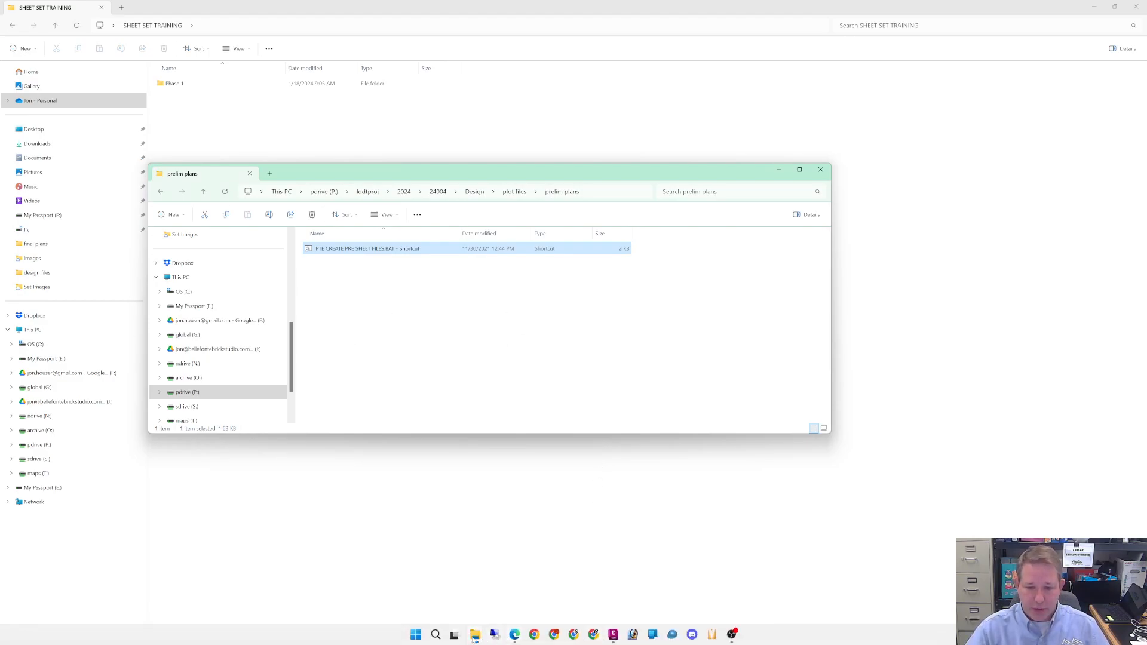
{"action": "mouse_move", "coordinate": [473, 639]}
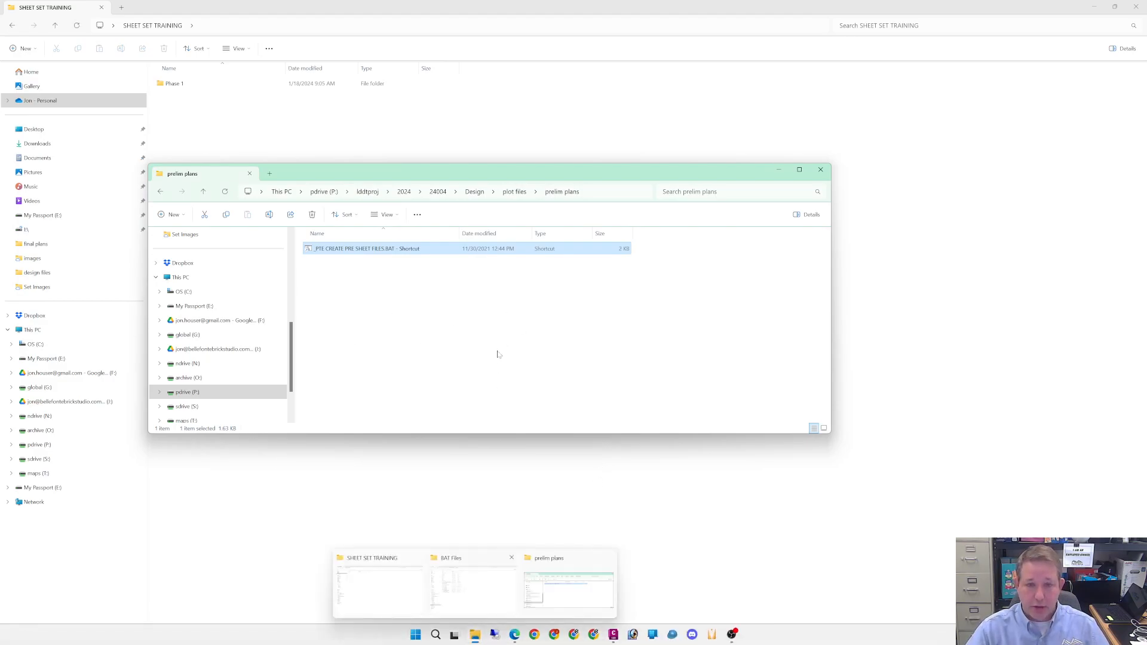
{"action": "left_click", "coordinate": [345, 277]}
{"action": "left_click", "coordinate": [370, 191]}
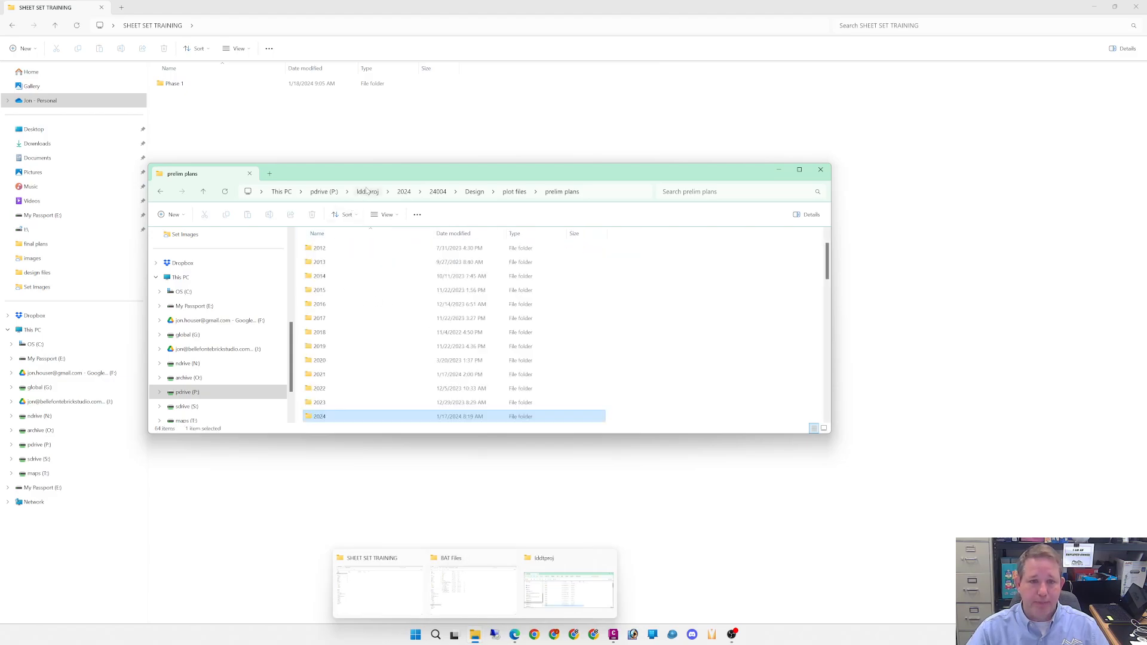
{"action": "left_click", "coordinate": [409, 293]}
{"action": "scroll", "coordinate": [412, 298], "scroll_direction": "down", "scroll_amount": 5}
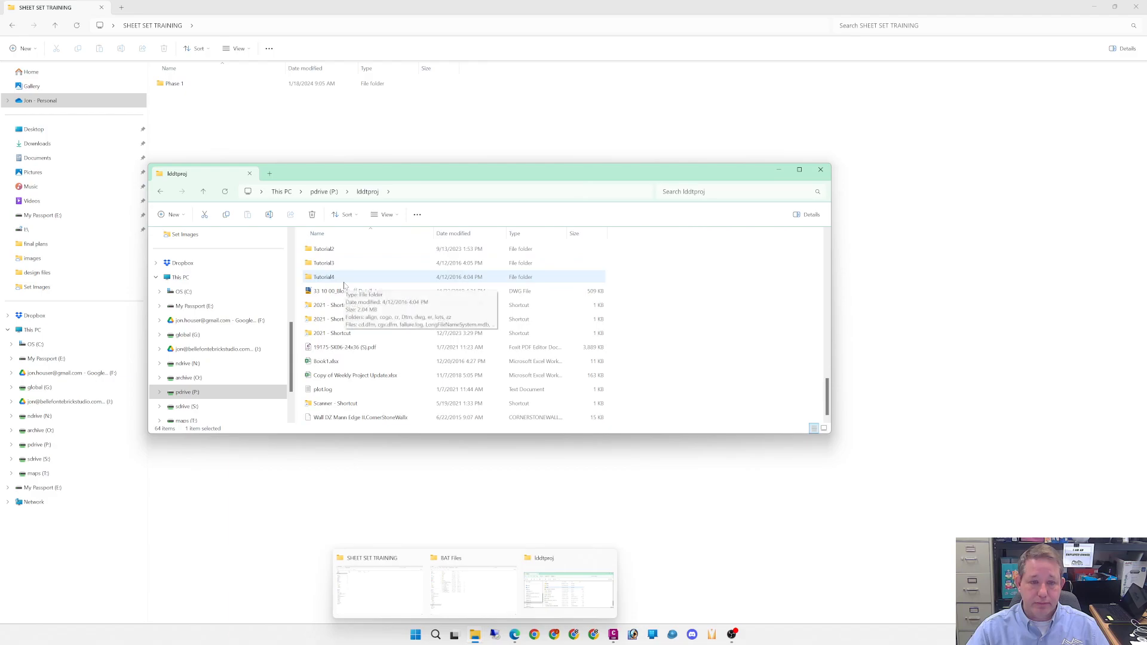
{"action": "scroll", "coordinate": [338, 278], "scroll_direction": "up", "scroll_amount": 1}
{"action": "double_click", "coordinate": [327, 261]}
{"action": "double_click", "coordinate": [319, 263]}
{"action": "left_click", "coordinate": [320, 251]}
{"action": "double_click", "coordinate": [320, 249]}
{"action": "double_click", "coordinate": [321, 250]}
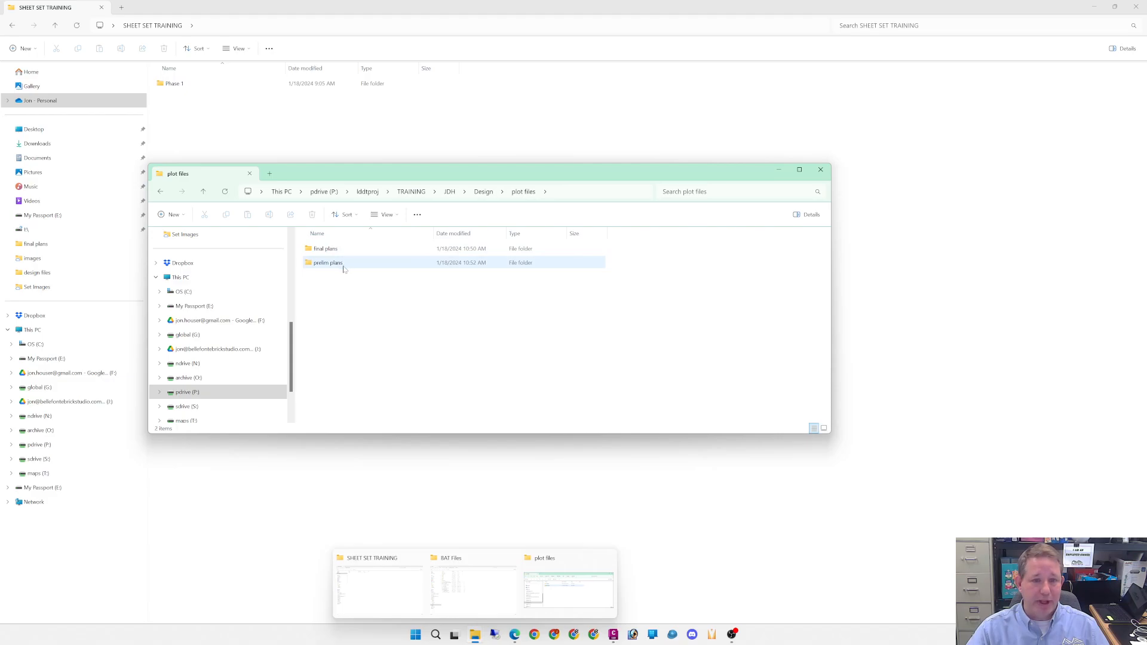
- Open the JDH prelim plans folder and look through the copied sheet files
{"action": "double_click", "coordinate": [329, 264]}
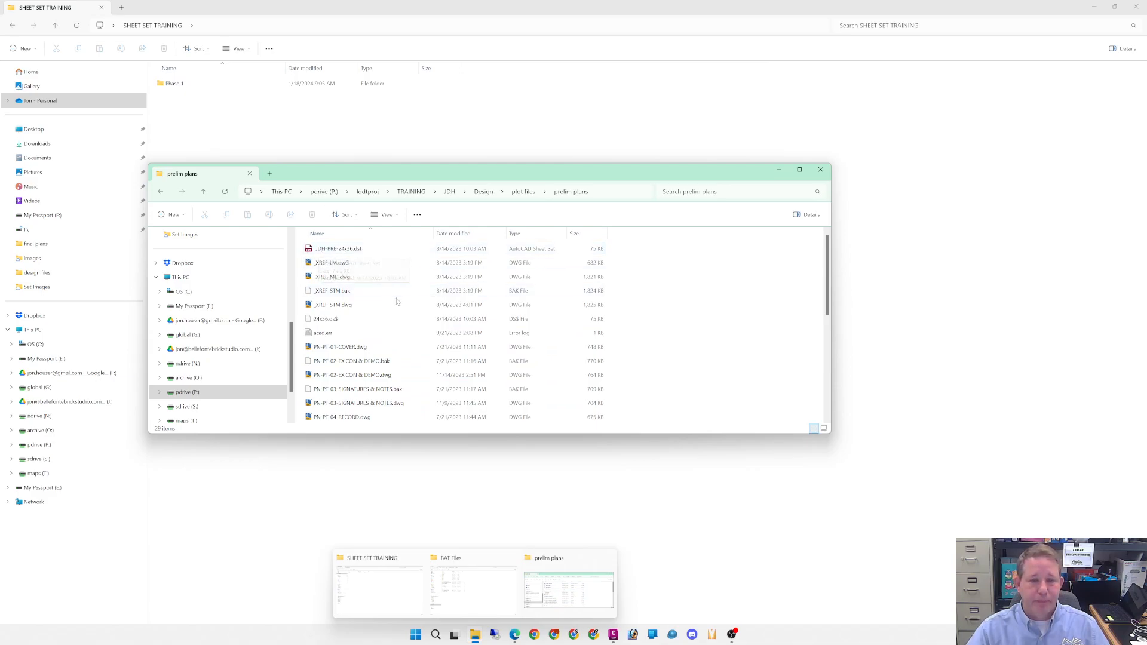
{"action": "scroll", "coordinate": [353, 305], "scroll_direction": "down", "scroll_amount": 1}
{"action": "scroll", "coordinate": [353, 307], "scroll_direction": "down", "scroll_amount": 3}
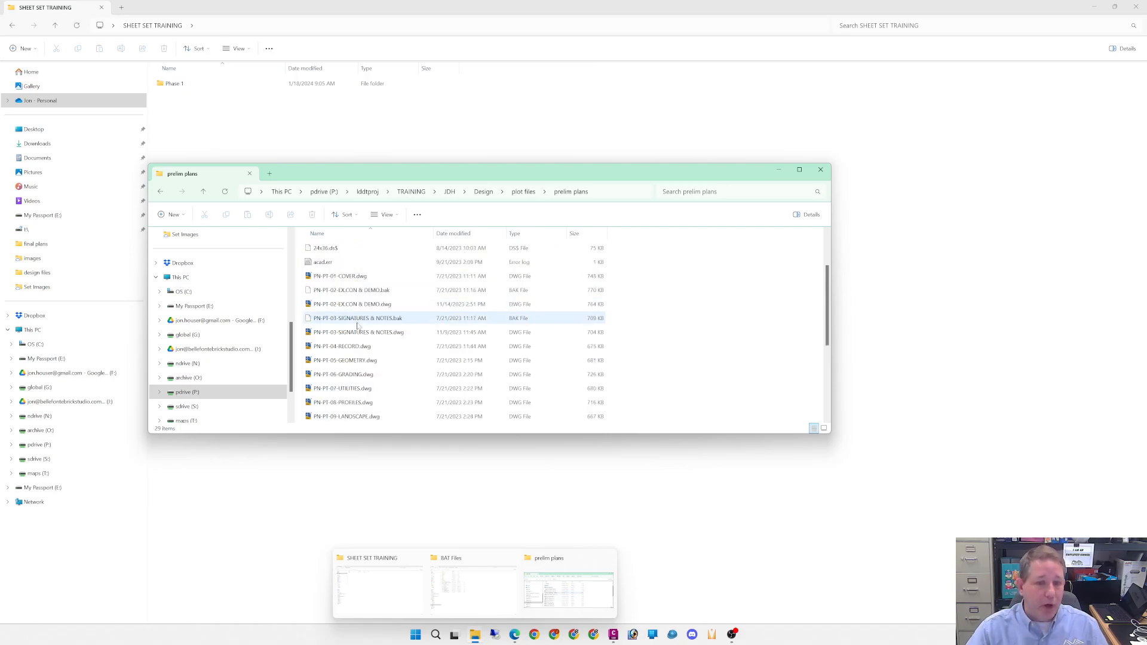
{"action": "scroll", "coordinate": [346, 316], "scroll_direction": "up", "scroll_amount": 3}
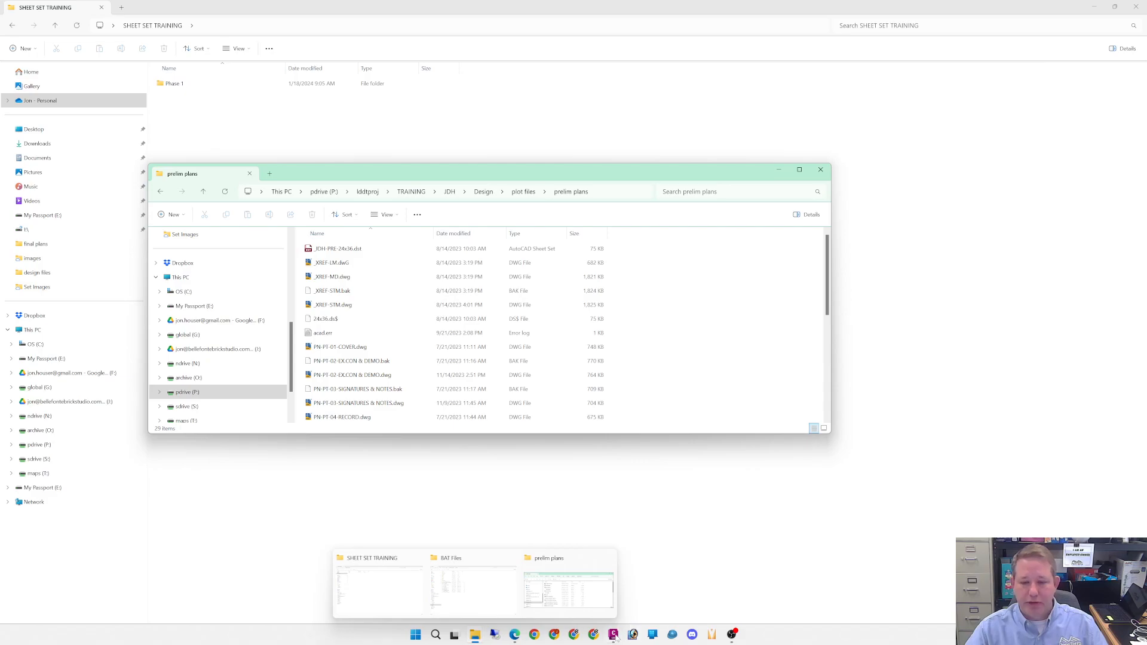
- Switch to Civil 3D, bring up the JDH-FINAL-02-EX.CON & DEMO drawing, and show the Sheet Set Manager
{"action": "mouse_move", "coordinate": [615, 637]}
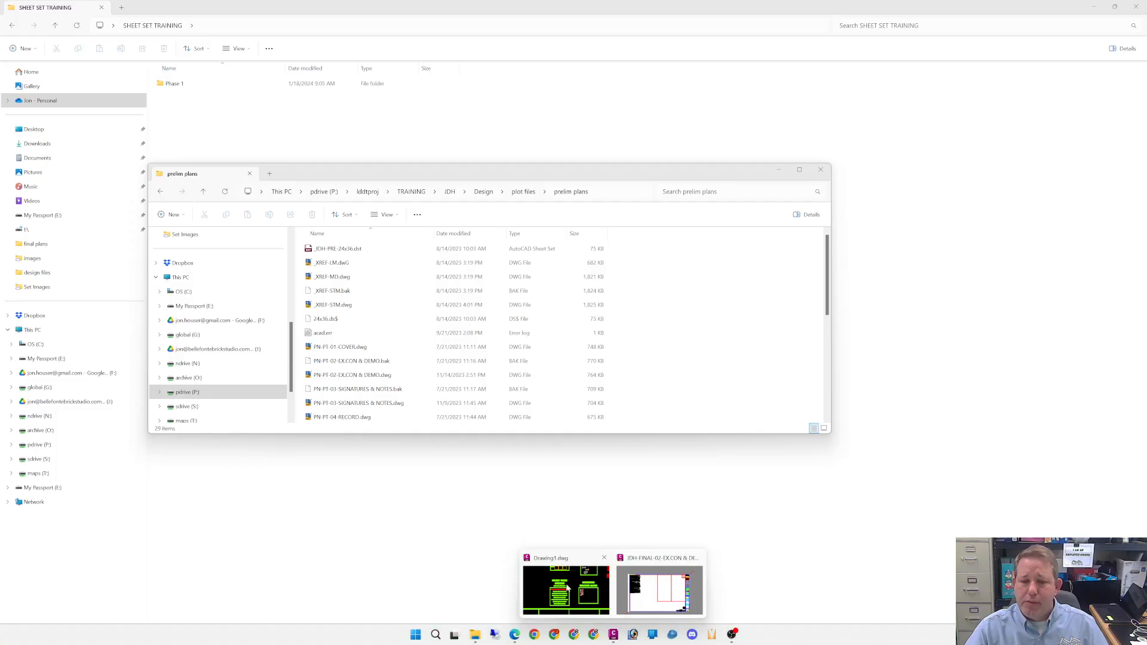
{"action": "left_click", "coordinate": [567, 589]}
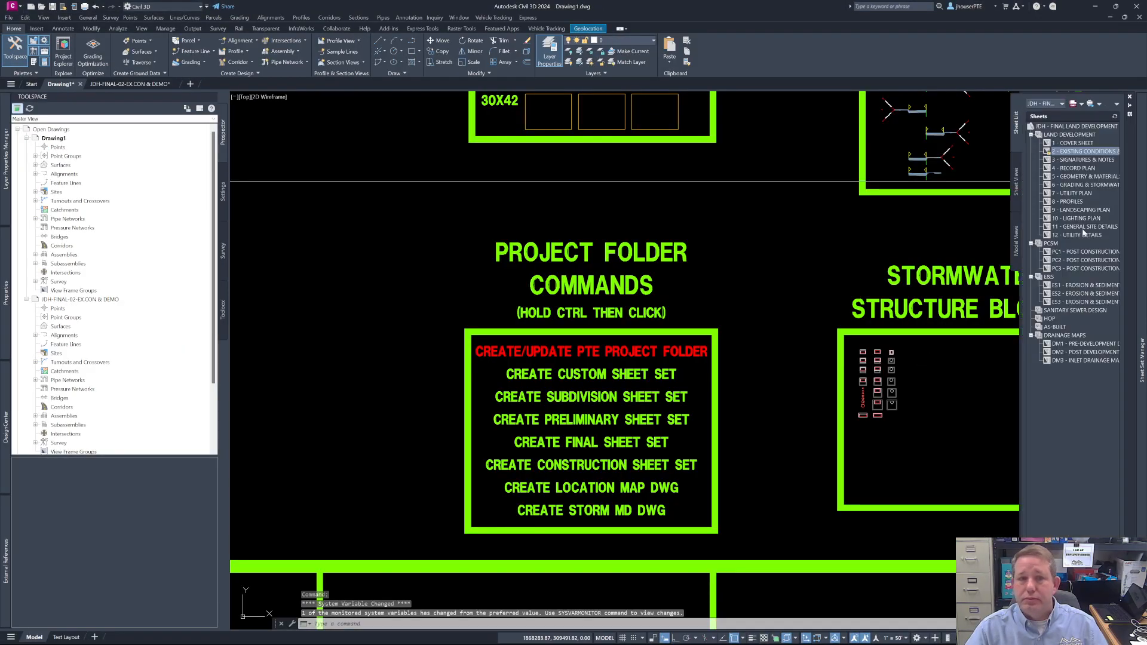
{"action": "left_click", "coordinate": [151, 86]}
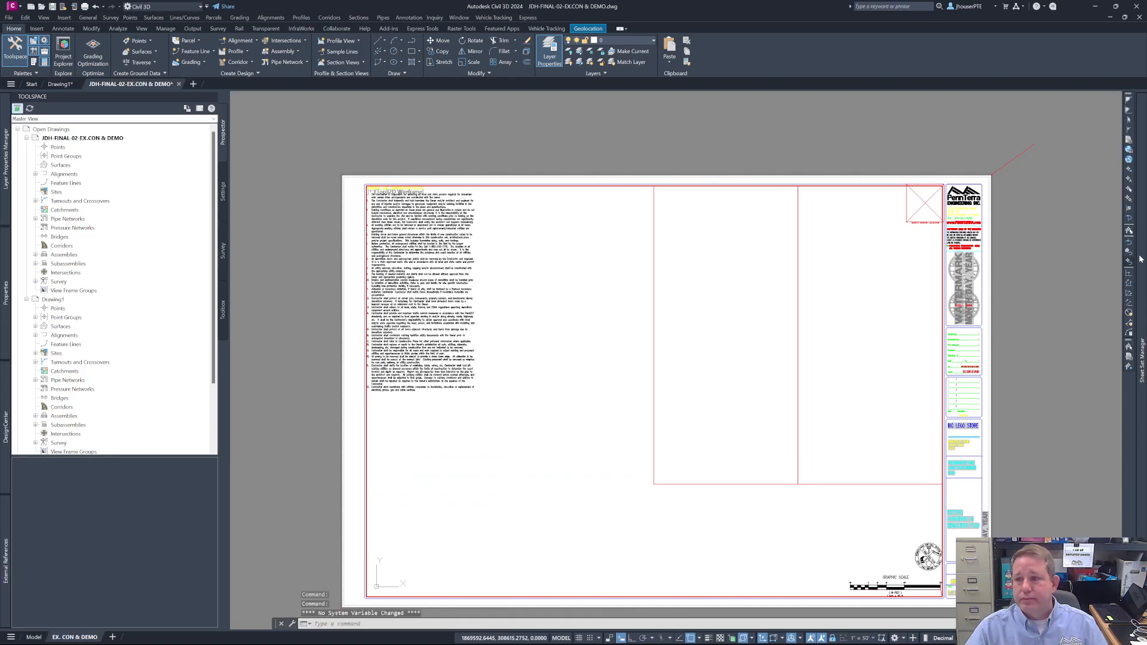
{"action": "mouse_move", "coordinate": [1142, 259]}
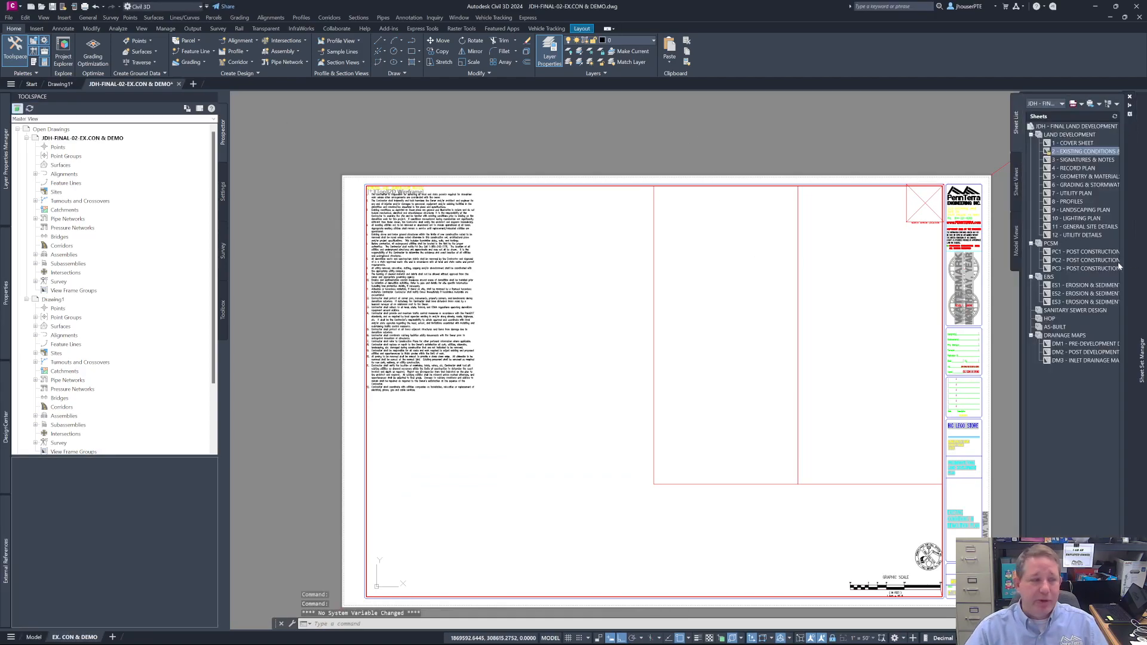
- Open the preliminary sheet set _JDH-PRE-24x36.dst from the prelim plans folder and view its sheet set details
{"action": "left_click", "coordinate": [1062, 104]}
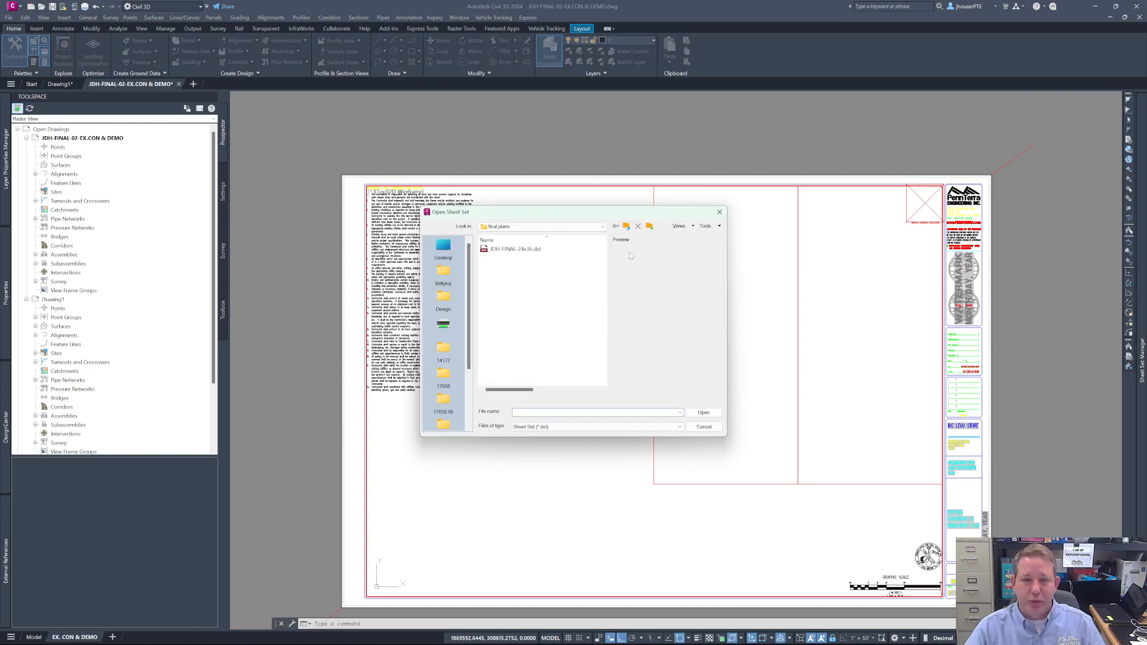
{"action": "left_click", "coordinate": [626, 226]}
{"action": "double_click", "coordinate": [500, 257]}
{"action": "double_click", "coordinate": [547, 250]}
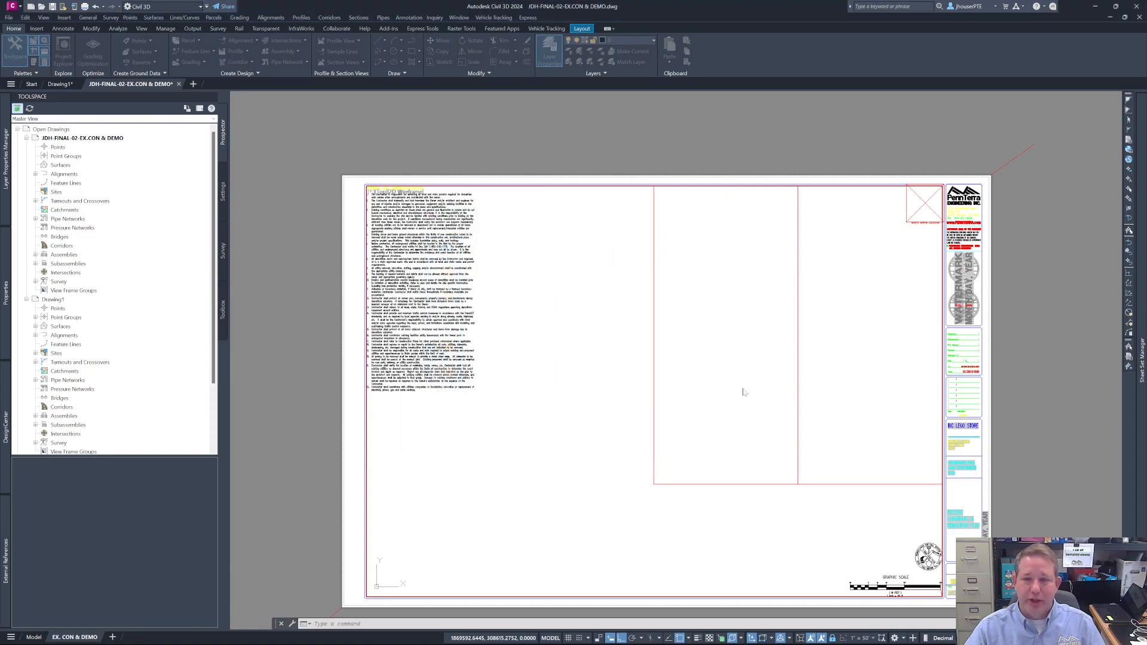
{"action": "mouse_move", "coordinate": [1143, 273]}
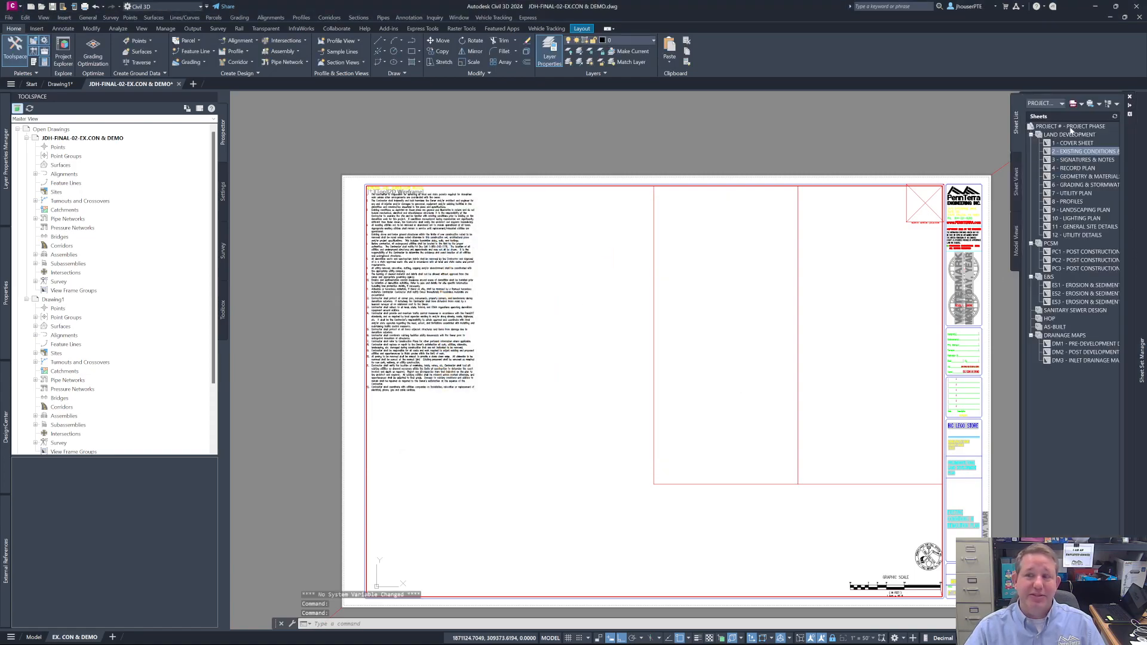
{"action": "mouse_move", "coordinate": [1074, 133]}
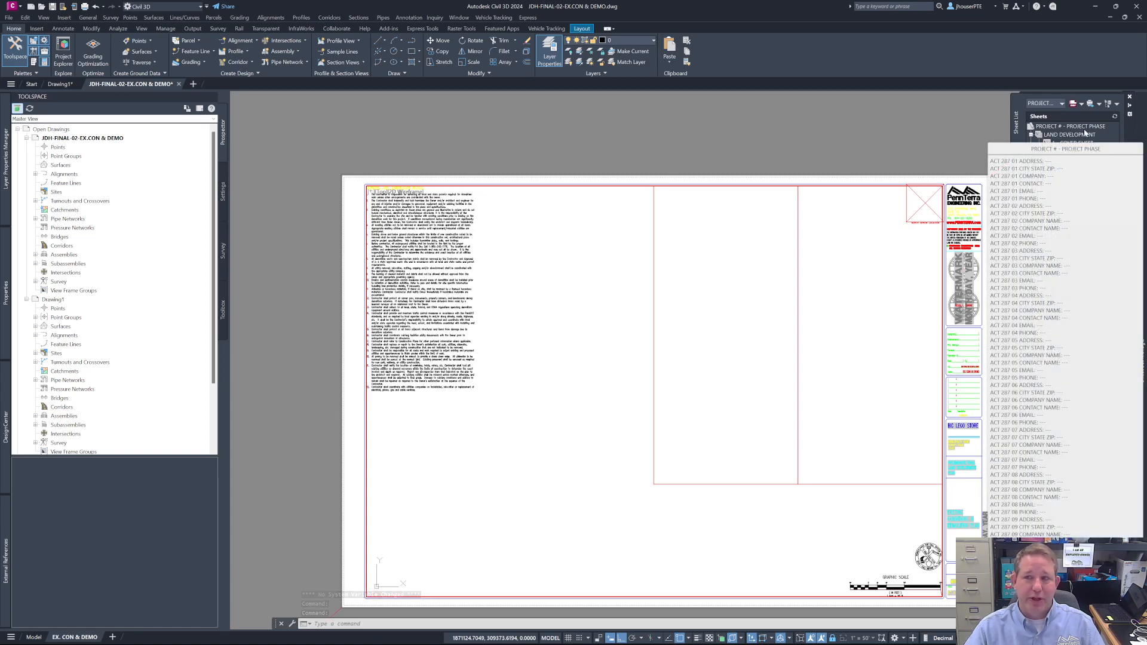
- Switch the current sheet set to JDH - FINAL LAND DEVELOPMENT and back to PROJECT # - PROJECT PHASE
{"action": "left_click", "coordinate": [1061, 103]}
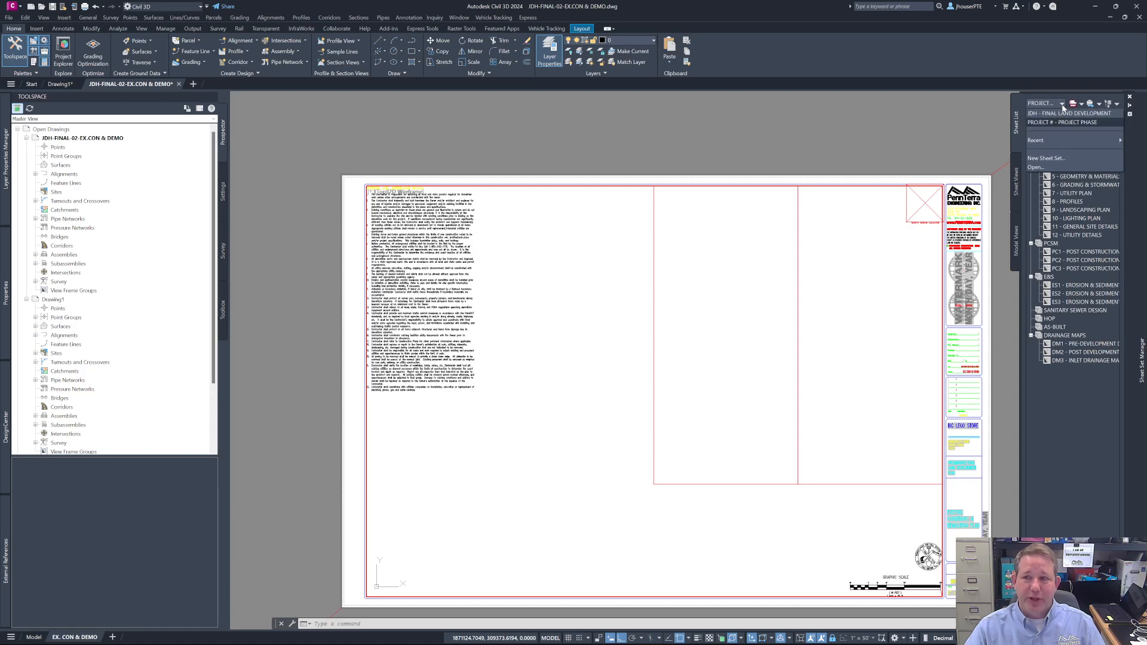
{"action": "left_click", "coordinate": [1067, 114]}
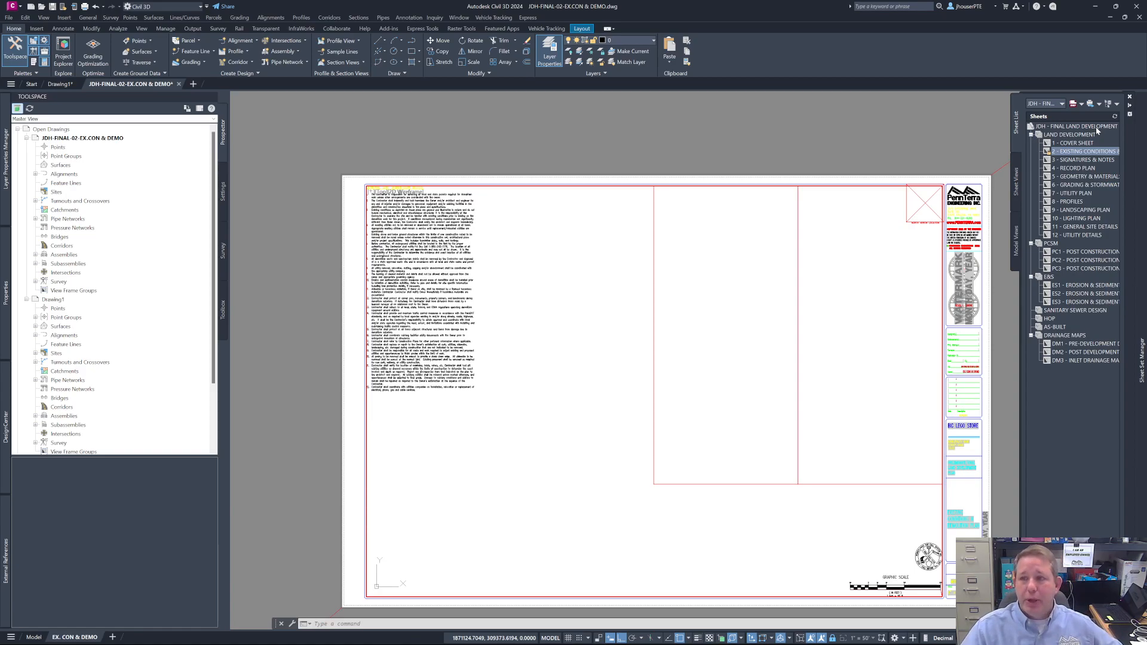
{"action": "left_click", "coordinate": [1060, 104]}
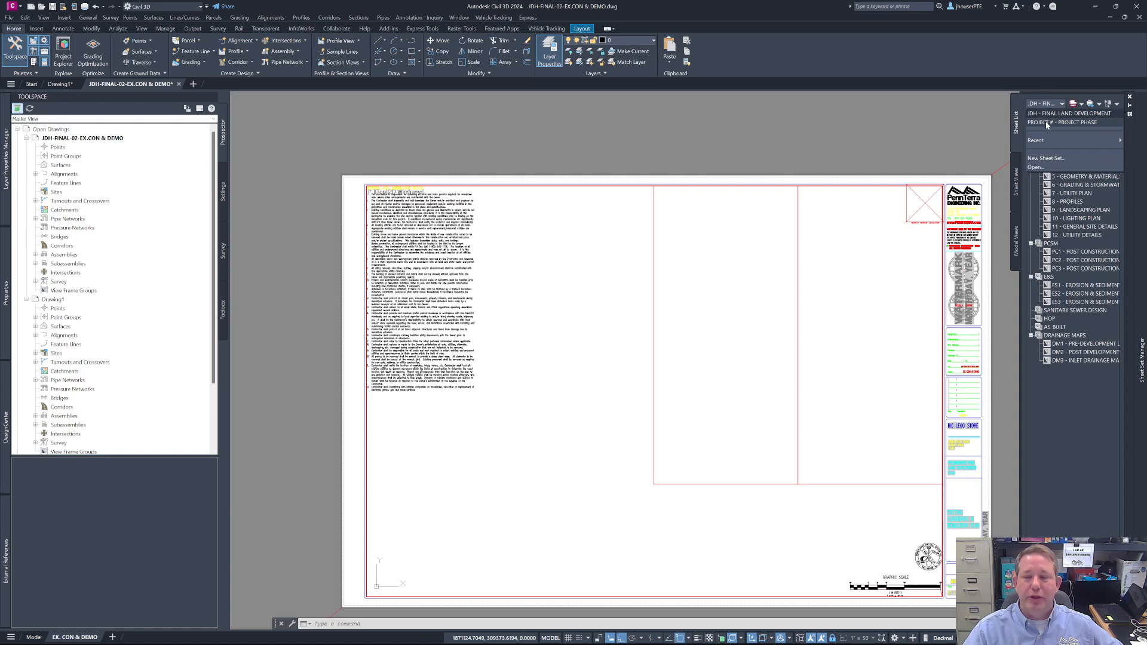
{"action": "left_click", "coordinate": [1097, 122]}
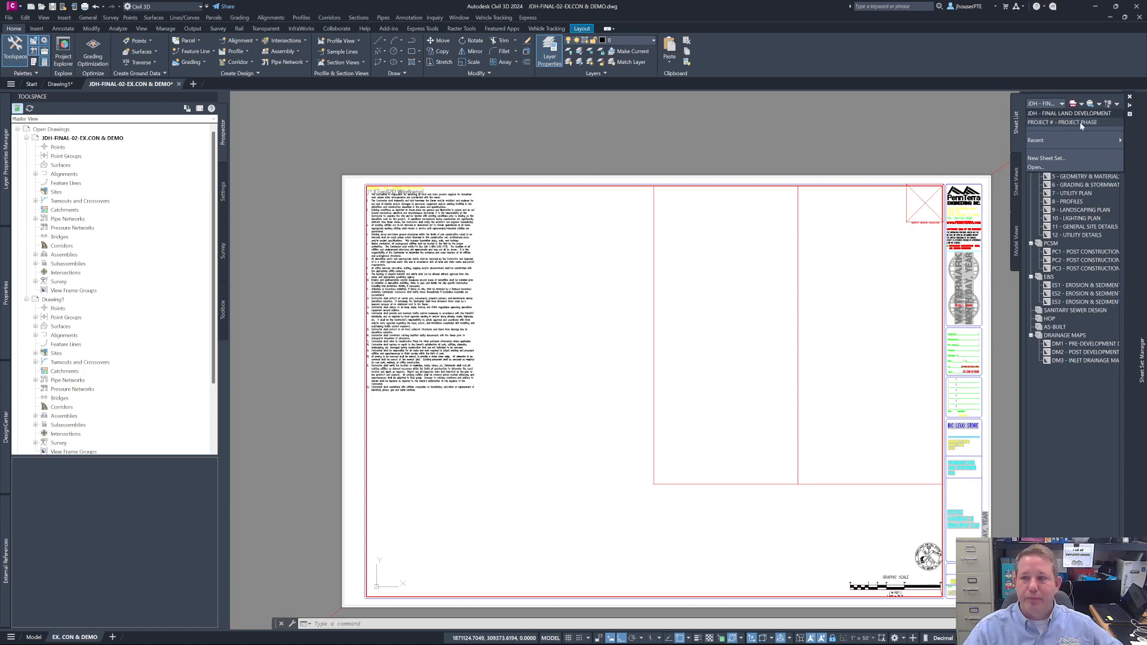
- Close the PROJECT # - PROJECT PHASE sheet set in the Sheet Set Manager
{"action": "left_click", "coordinate": [1061, 104]}
{"action": "mouse_move", "coordinate": [1053, 123]}
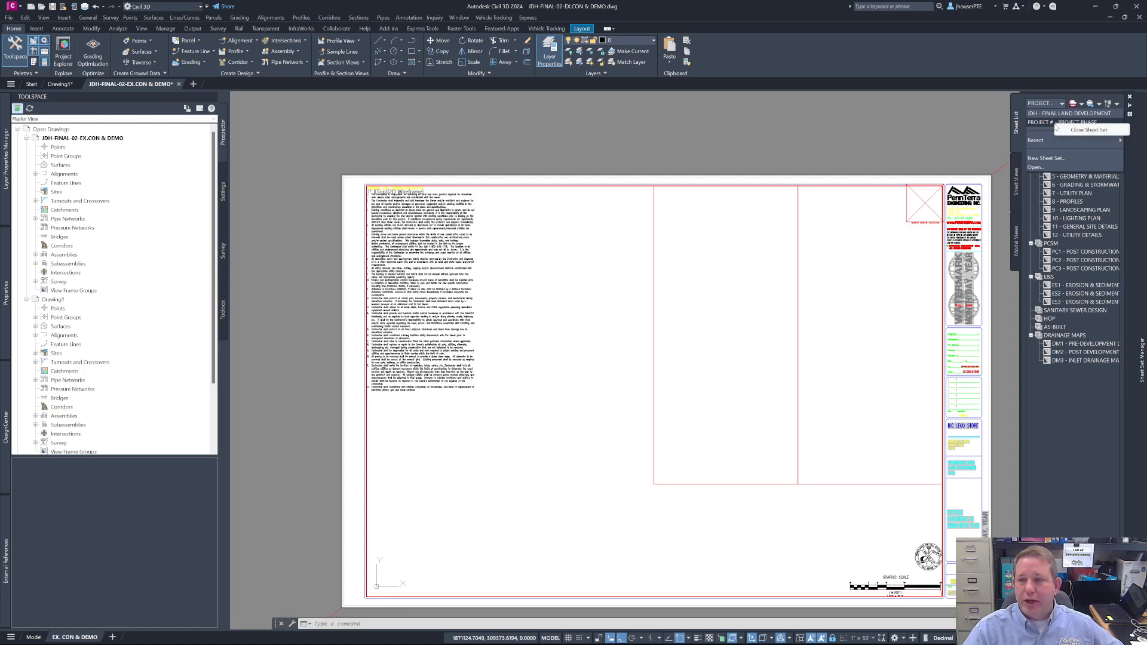
{"action": "left_click", "coordinate": [1099, 130]}
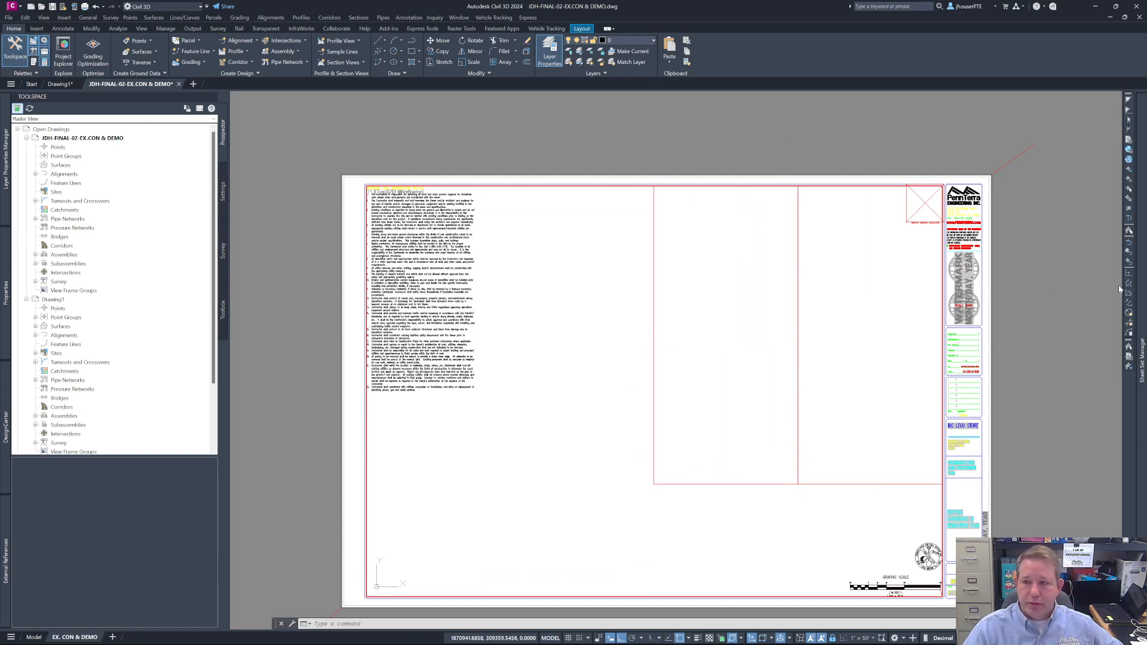
{"action": "mouse_move", "coordinate": [1143, 281]}
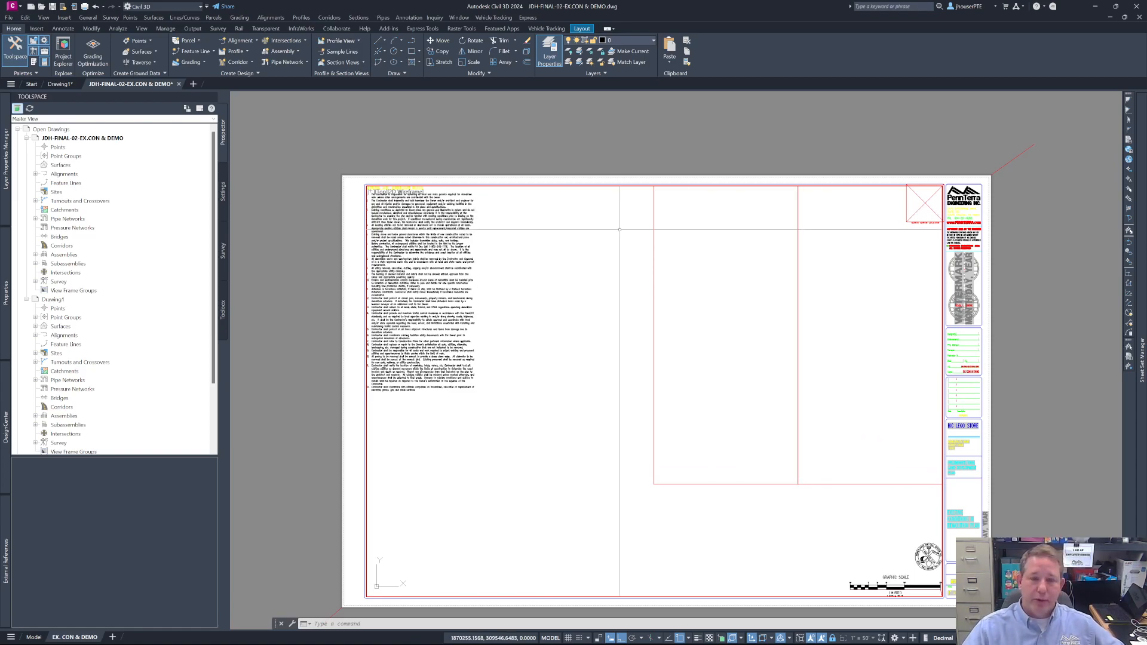
- Return to Drawing1 and review its block of project folder commands for creating sheet sets
{"action": "left_click", "coordinate": [60, 84]}
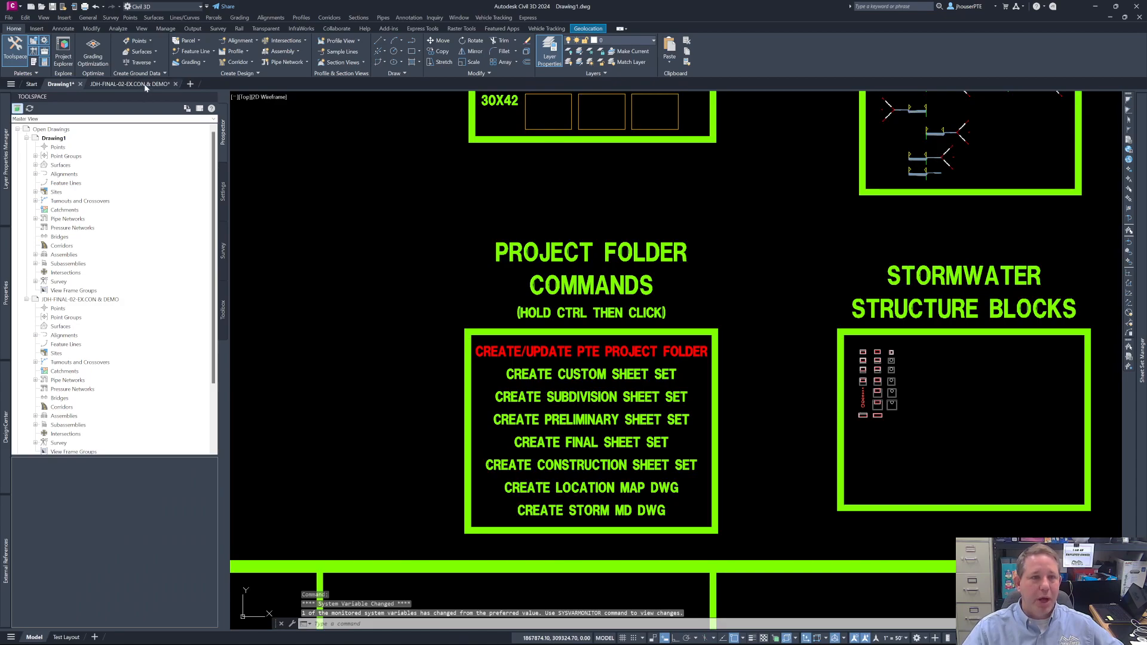
{"action": "left_click", "coordinate": [363, 297]}
{"action": "left_click", "coordinate": [320, 252]}
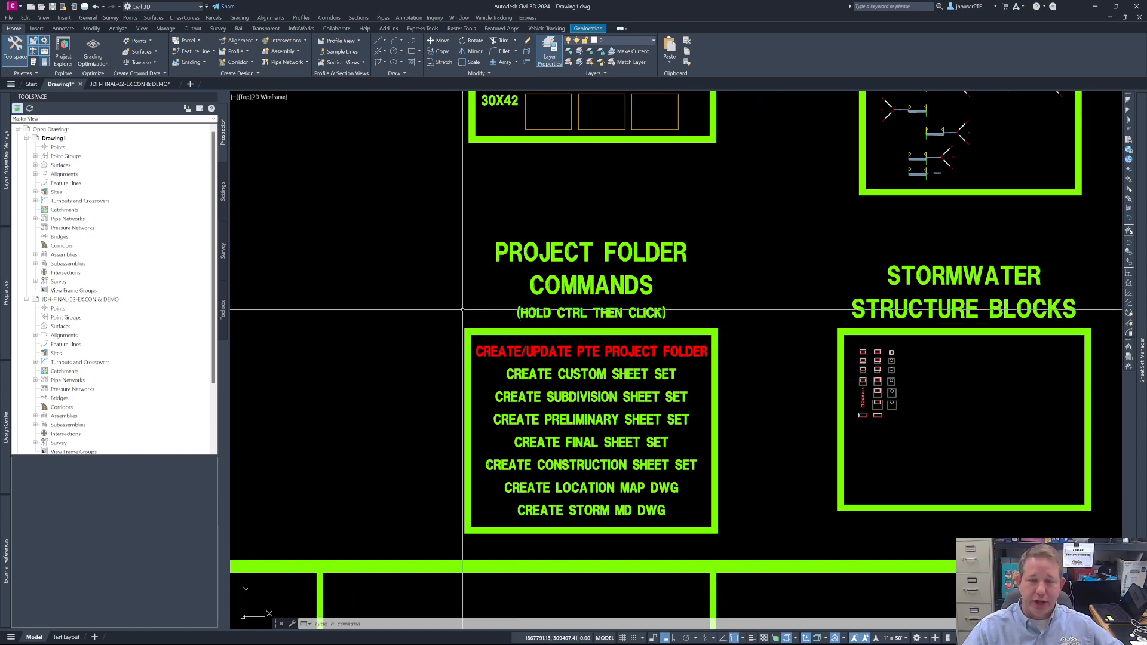
- Switch to the File Explorer window showing the SHEET SET TRAINING folder
{"action": "mouse_move", "coordinate": [646, 643]}
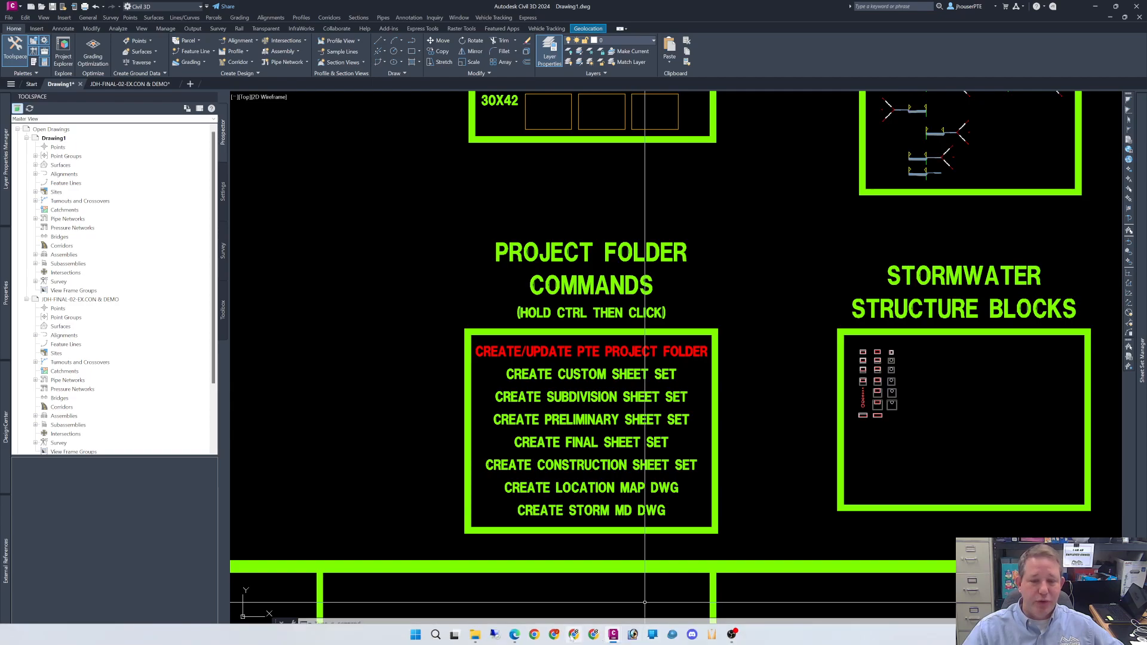
{"action": "mouse_move", "coordinate": [476, 638]}
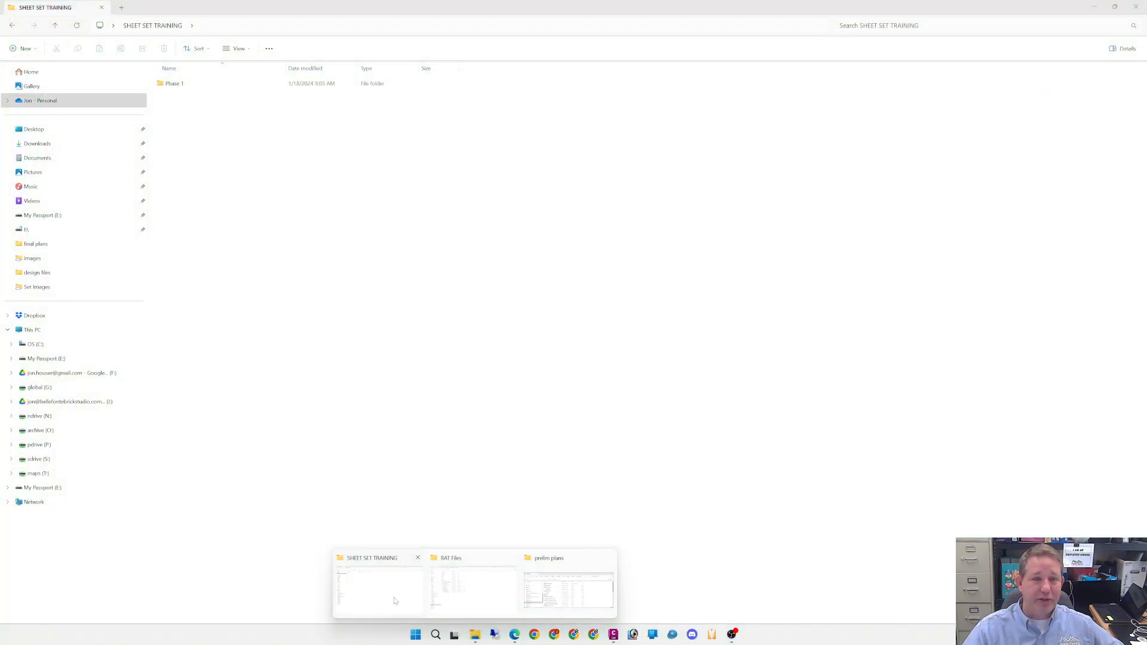
{"action": "left_click", "coordinate": [395, 601]}
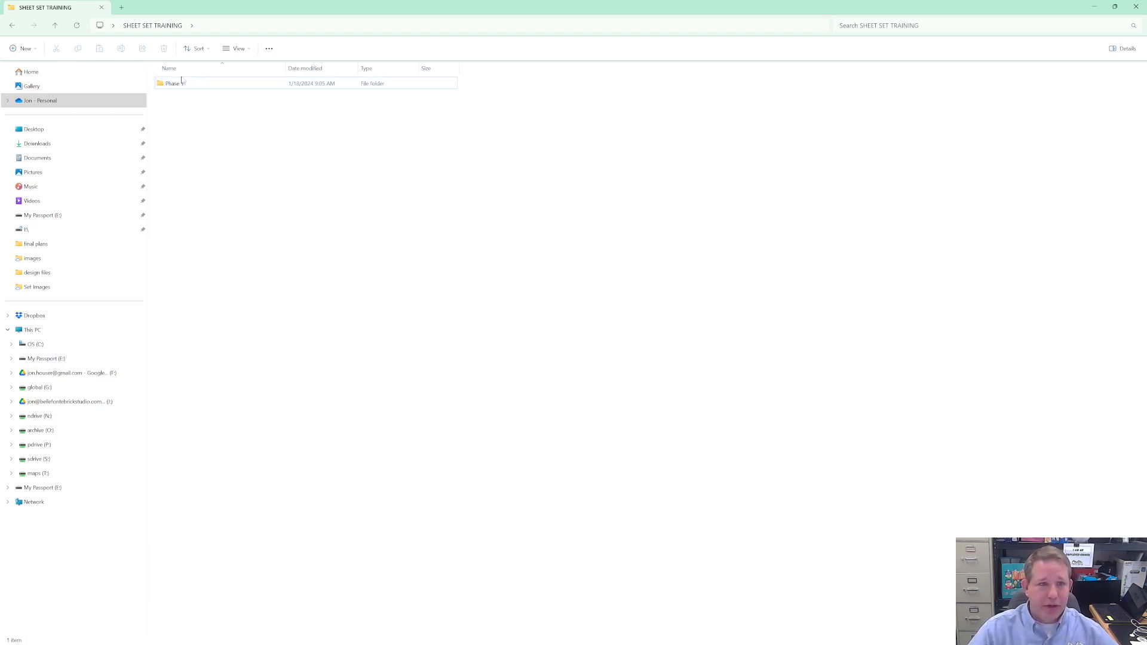
- Check the contents of the Phase 1 folder, and duplicate the folder within SHEET SET TRAINING as Phase 2
{"action": "double_click", "coordinate": [168, 85]}
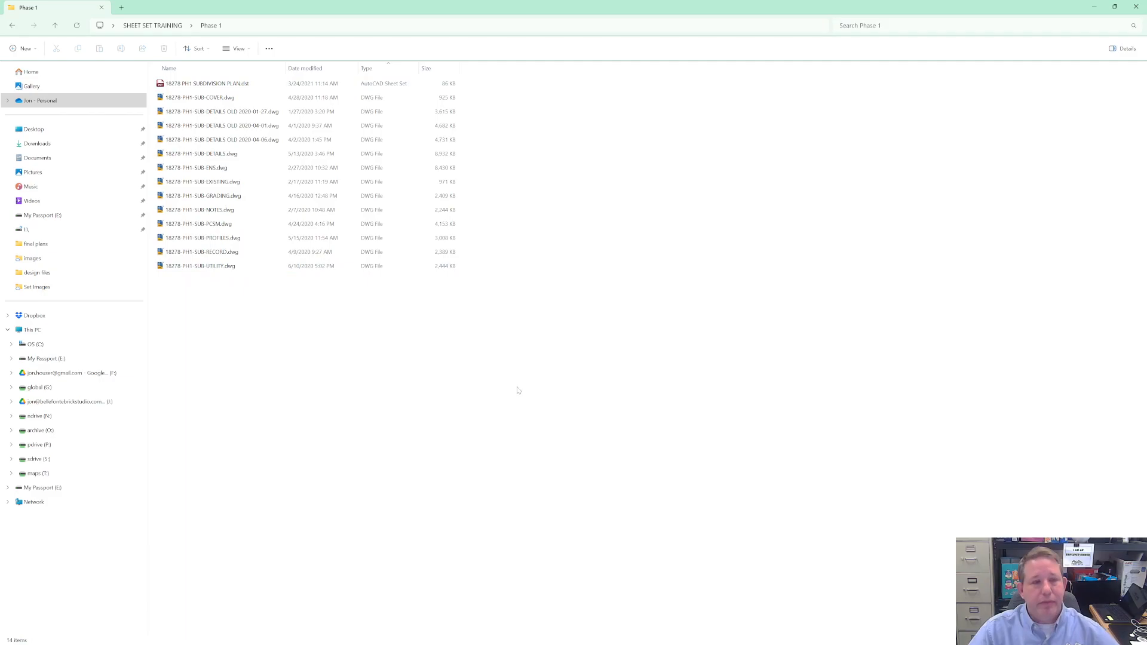
{"action": "left_click", "coordinate": [174, 27]}
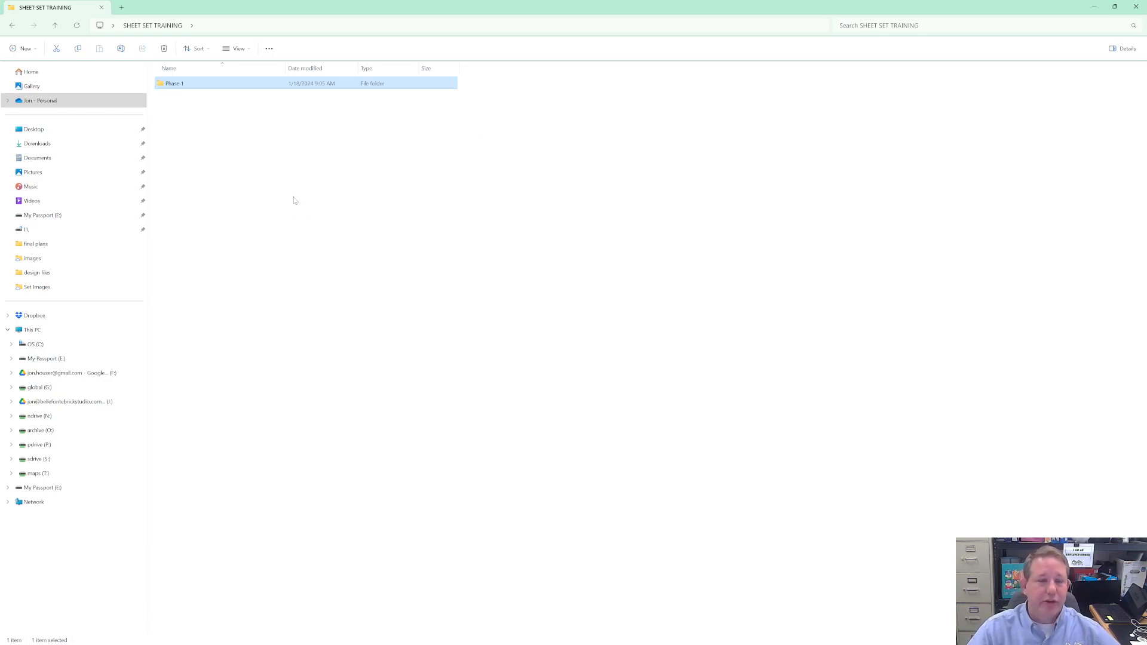
{"action": "right_click", "coordinate": [177, 87]}
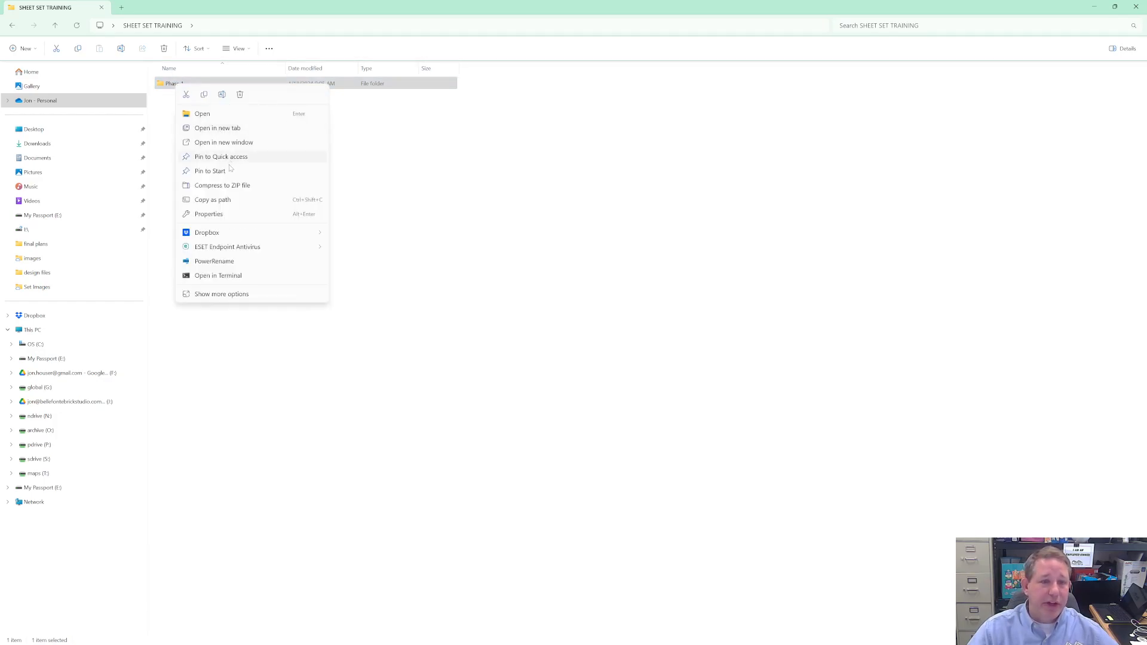
{"action": "key", "text": "Escape"}
{"action": "left_click", "coordinate": [224, 146]}
{"action": "right_click", "coordinate": [225, 146]}
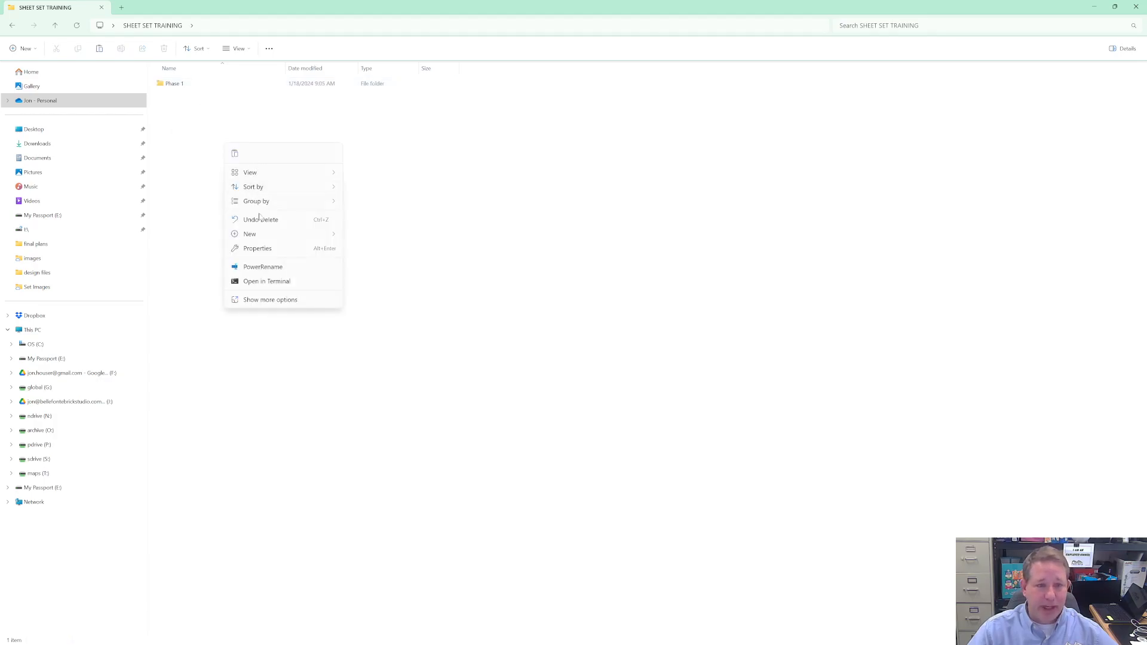
{"action": "left_click", "coordinate": [235, 154]}
{"action": "left_click", "coordinate": [193, 100]}
{"action": "left_click_drag", "start_coordinate": [181, 98], "coordinate": [205, 98]}
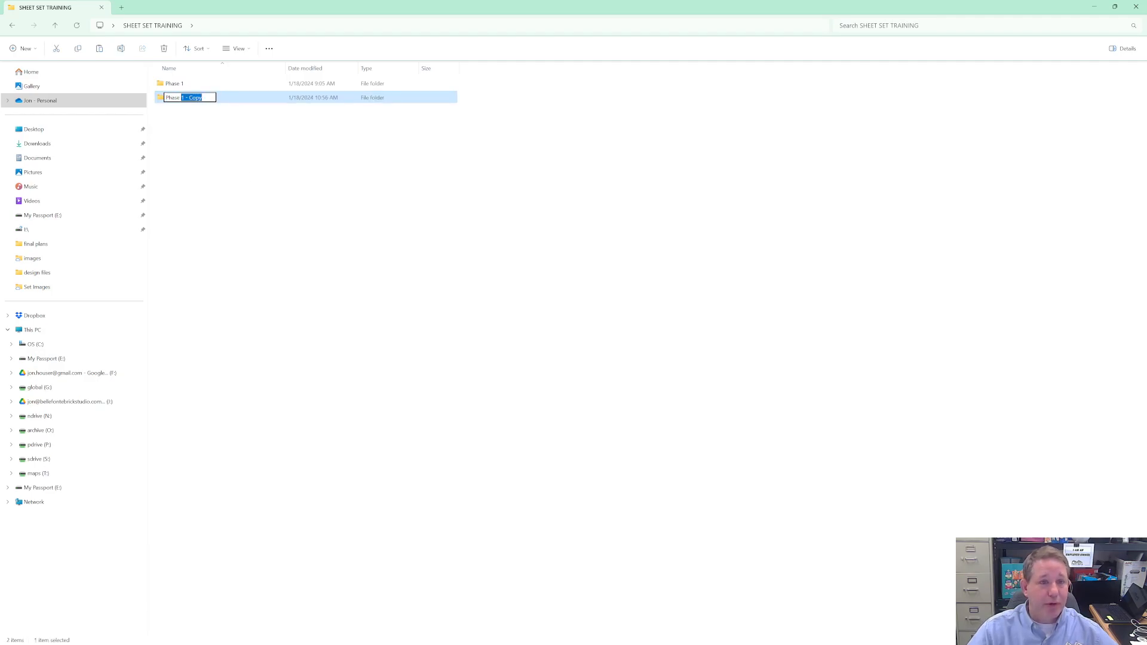
{"action": "type", "text": "2"}
{"action": "key", "text": "Return"}
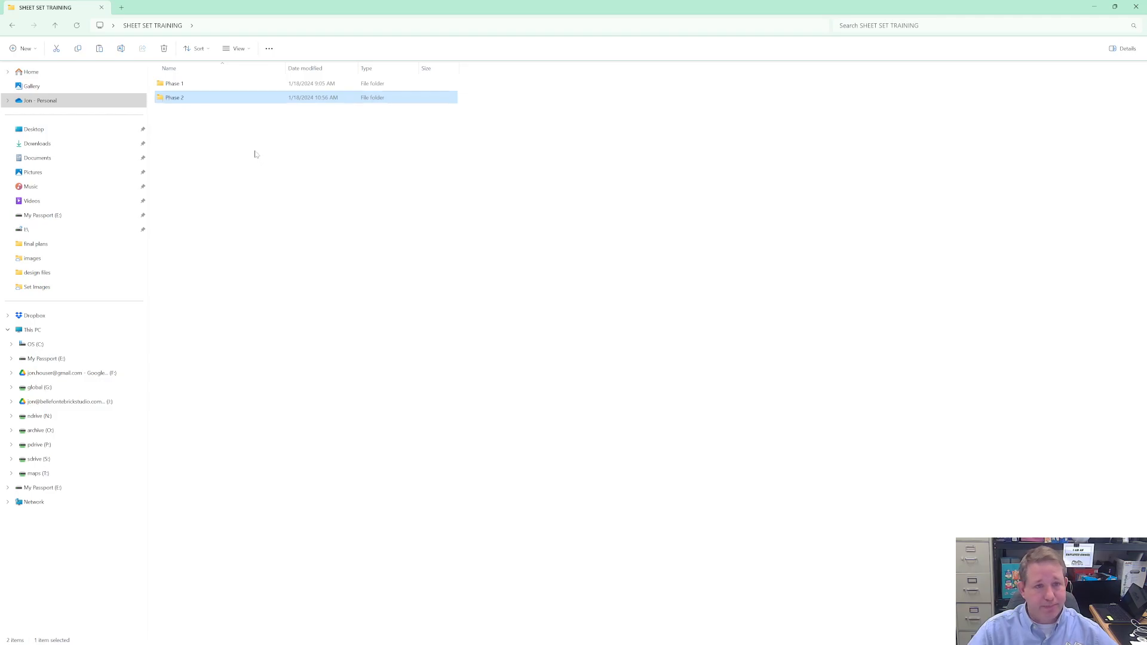
- Rename the sheet set file in the Phase 2 folder as 18278 PH2 SUBDIVISION PLAN.dst
{"action": "left_click", "coordinate": [263, 182]}
{"action": "double_click", "coordinate": [189, 98]}
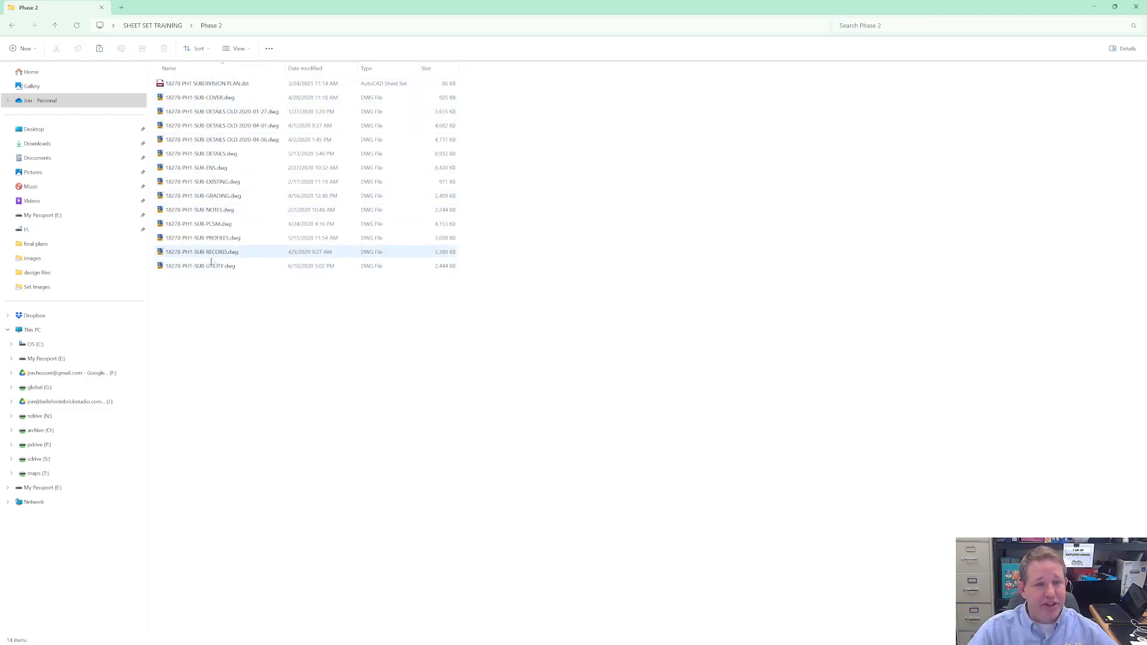
{"action": "left_click", "coordinate": [189, 85]}
{"action": "left_click", "coordinate": [188, 85]}
{"action": "left_click", "coordinate": [190, 84]}
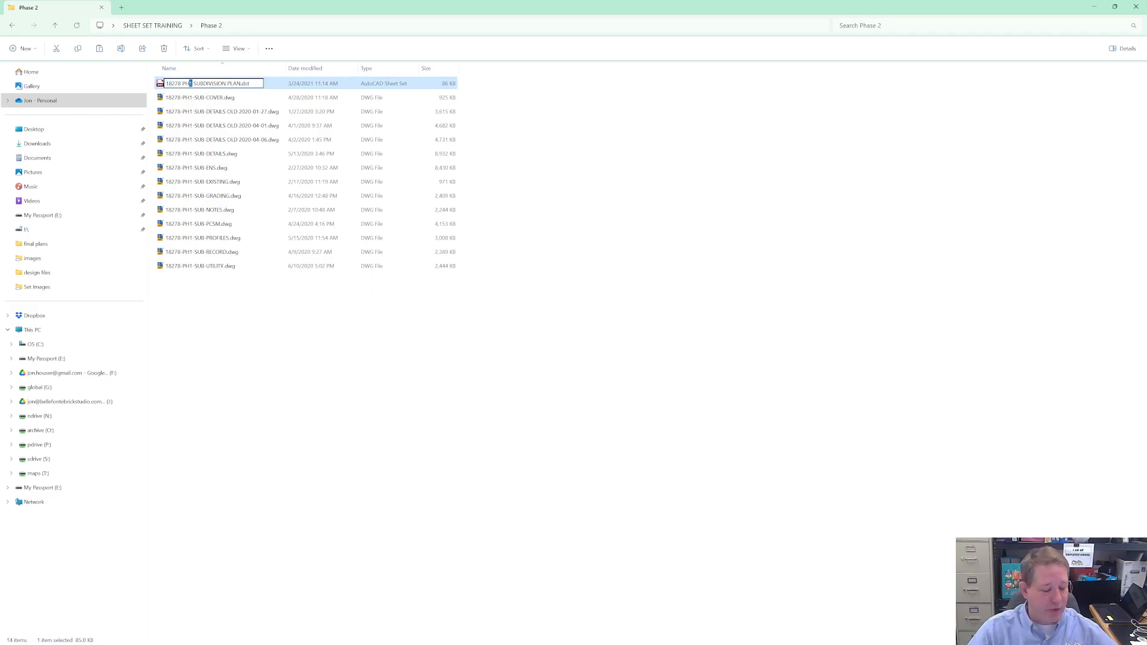
{"action": "type", "text": "2"}
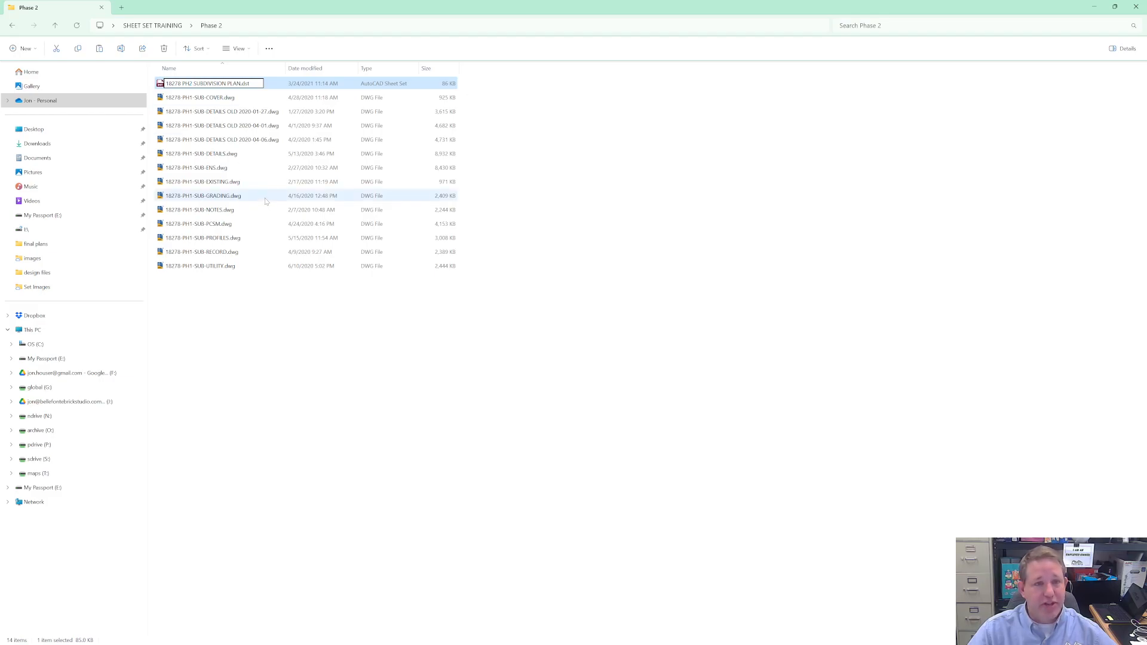
{"action": "left_click", "coordinate": [322, 359]}
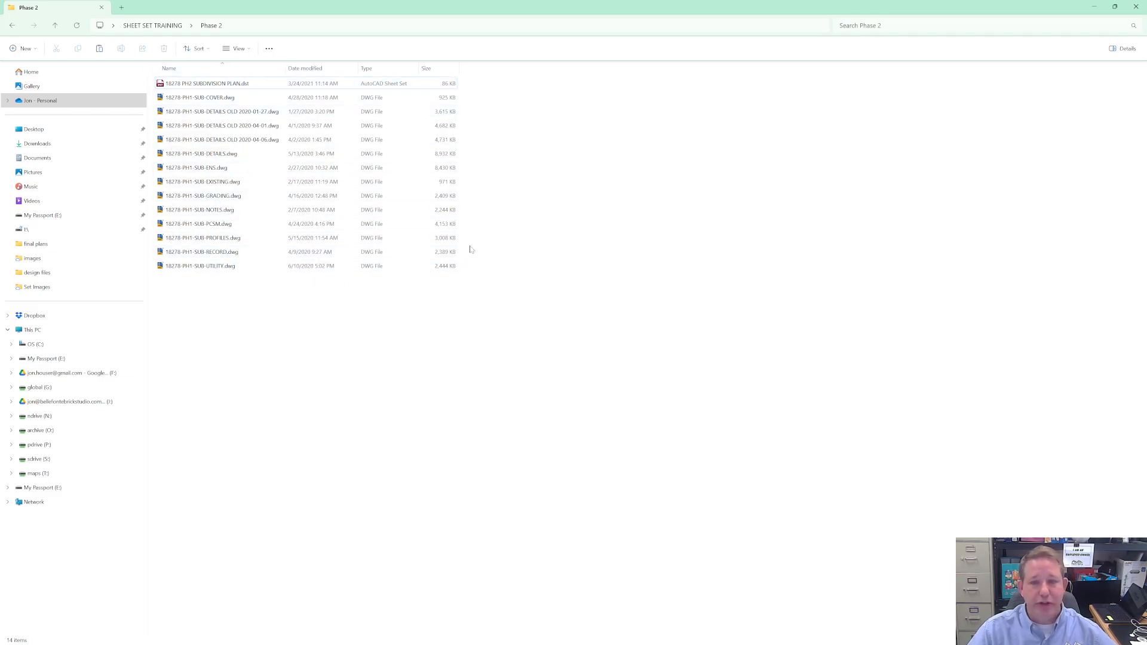
- Switch to Civil 3D and browse to the Desktop folder for an existing sheet set to open
{"action": "left_click", "coordinate": [1093, 8]}
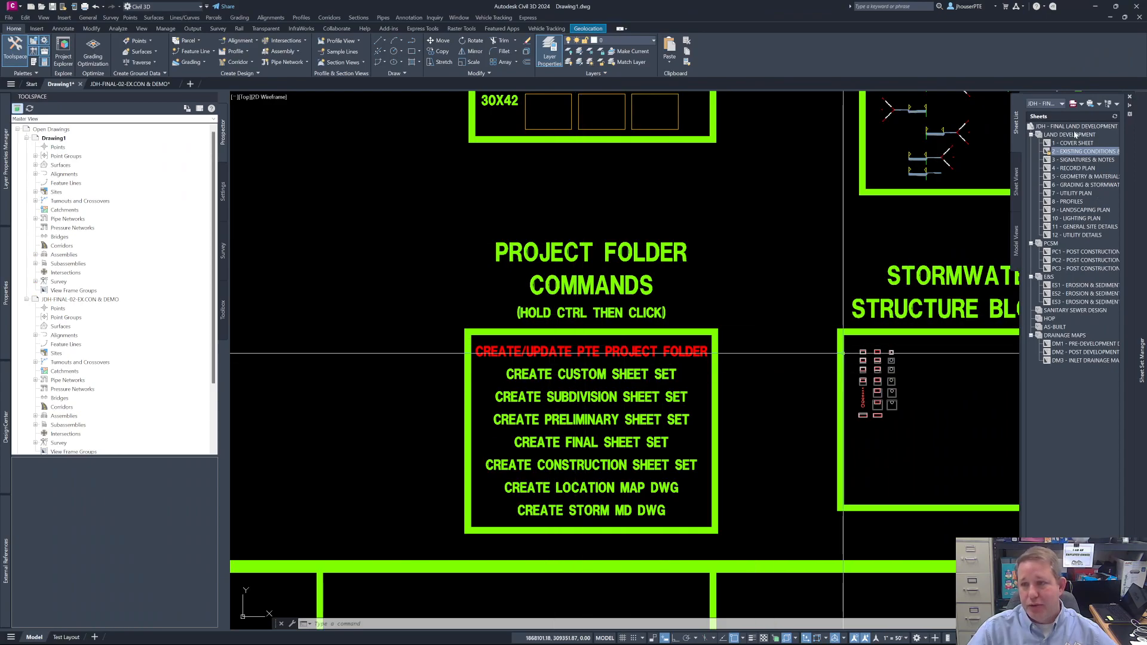
{"action": "left_click", "coordinate": [1062, 104]}
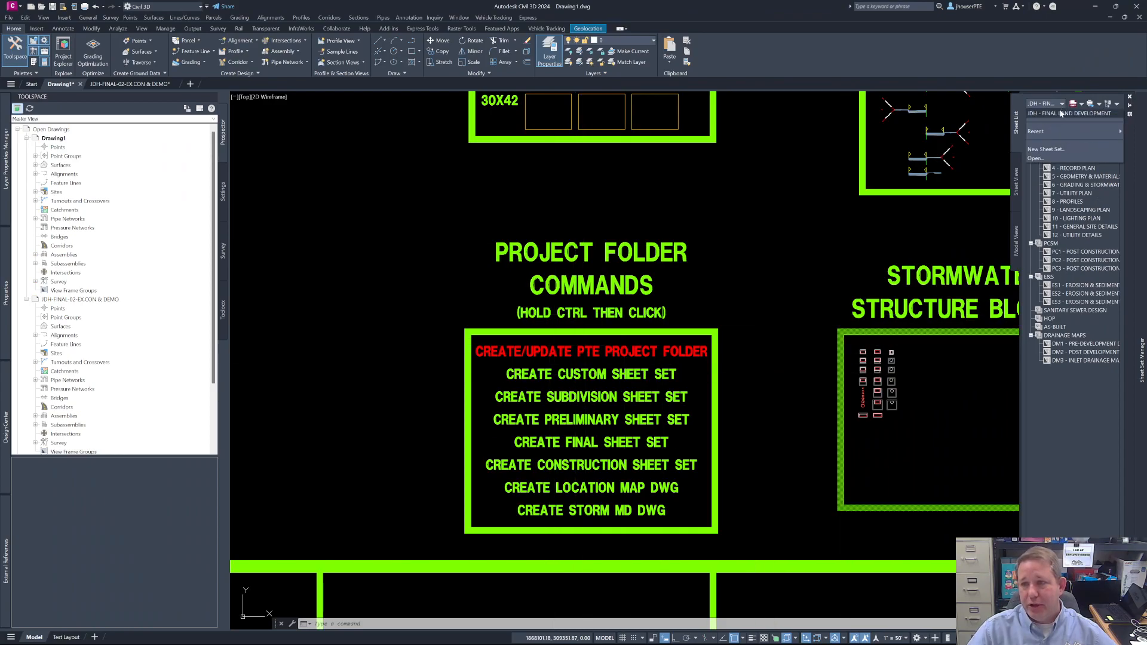
{"action": "left_click", "coordinate": [1067, 157]}
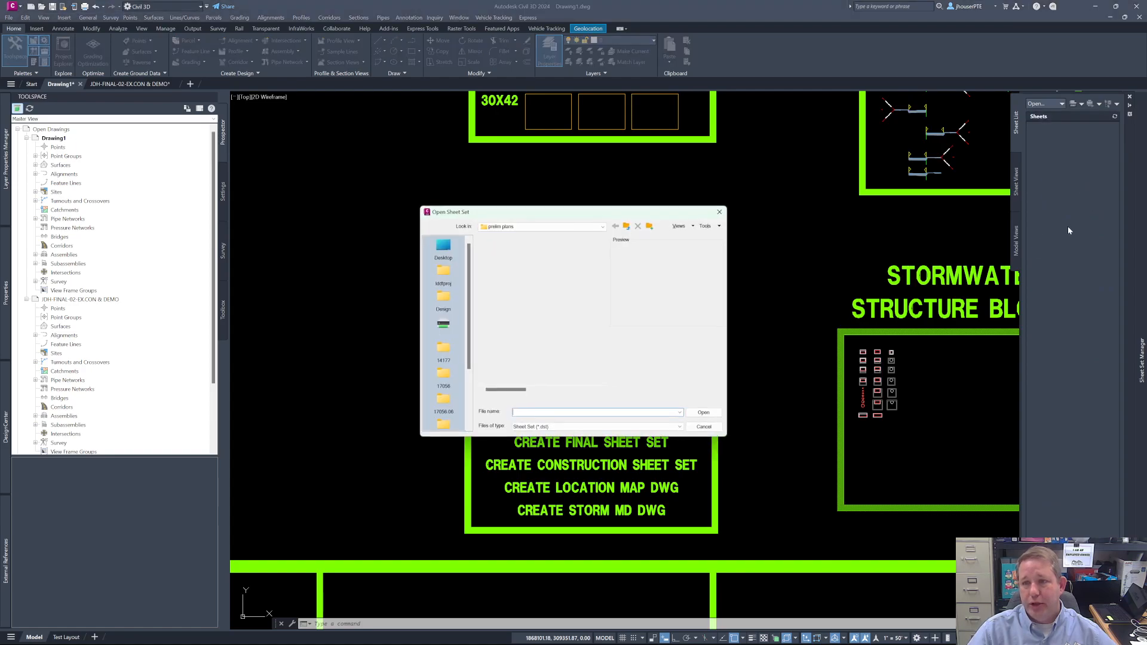
{"action": "left_click", "coordinate": [443, 250]}
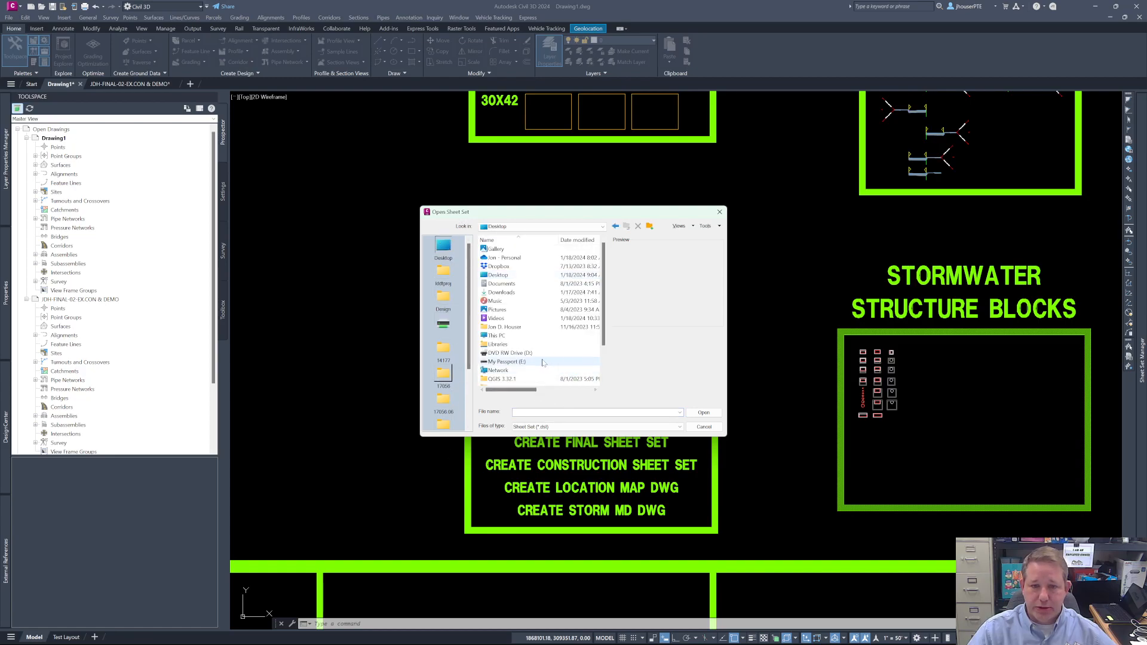
{"action": "scroll", "coordinate": [523, 340], "scroll_direction": "down", "scroll_amount": 1}
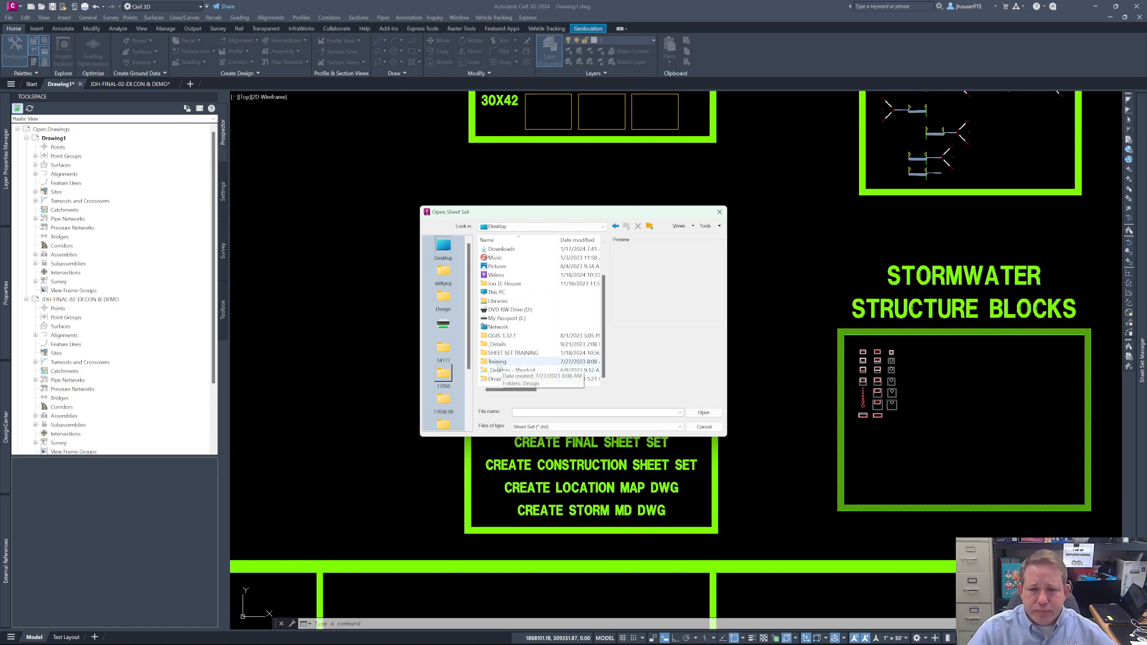
{"action": "double_click", "coordinate": [497, 378]}
{"action": "double_click", "coordinate": [496, 249]}
{"action": "left_click", "coordinate": [626, 226]}
{"action": "left_click", "coordinate": [626, 226]}
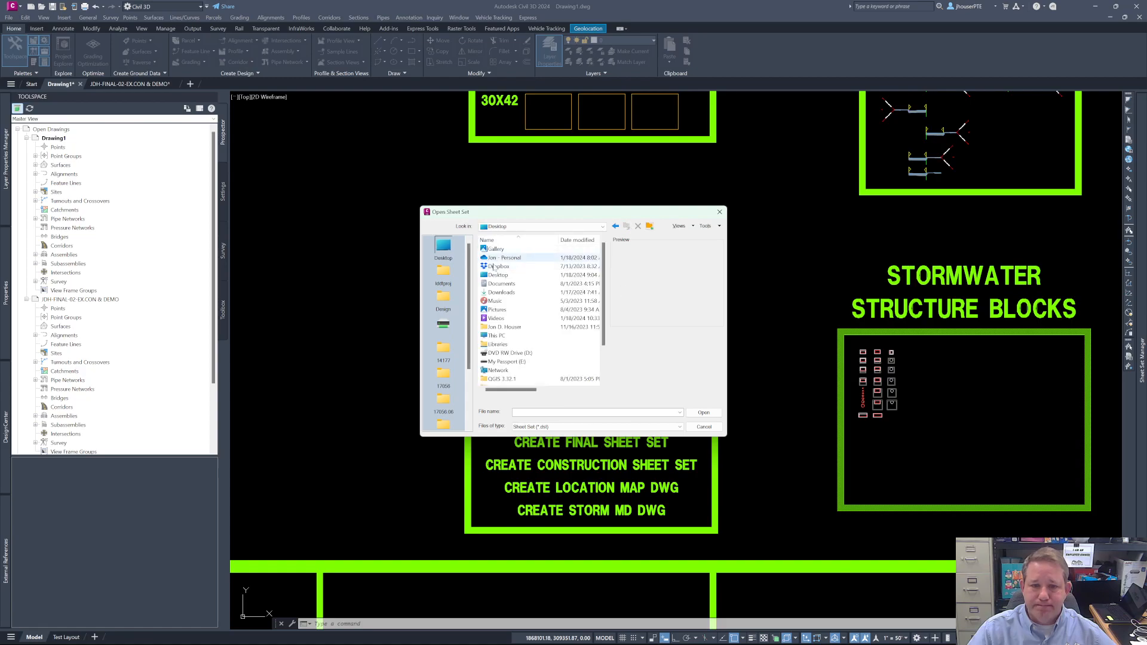
- Open the sheet set 18278 PH2 SUBDIVISION PLAN.dst from the Phase 2 folder of SHEET SET TRAINING
{"action": "double_click", "coordinate": [513, 352]}
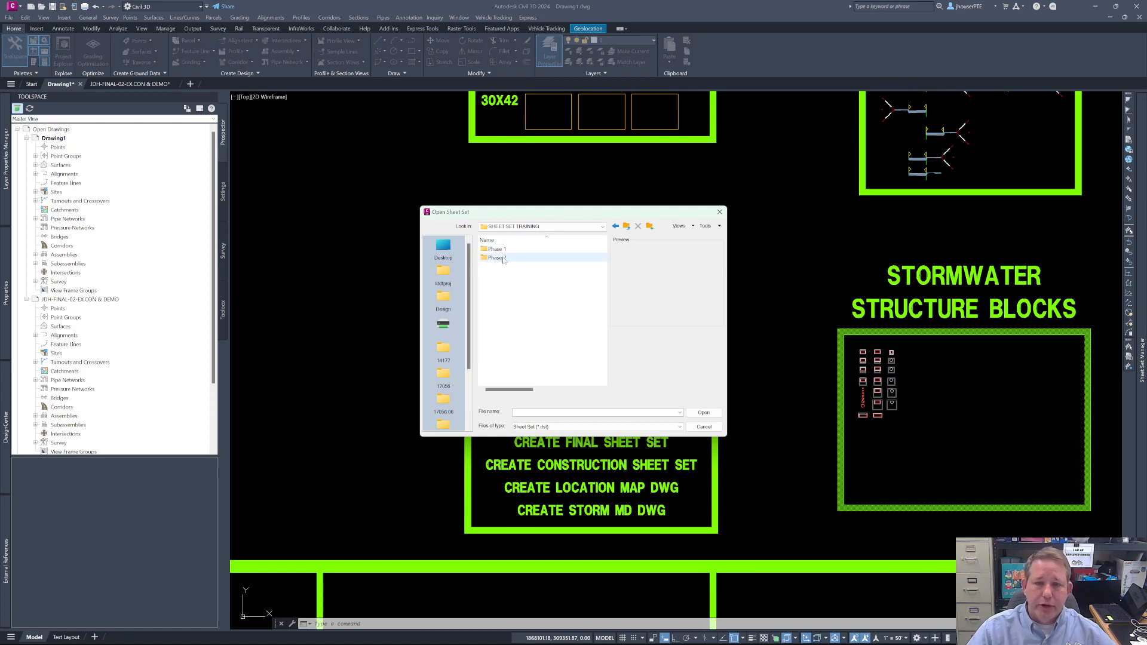
{"action": "double_click", "coordinate": [500, 258]}
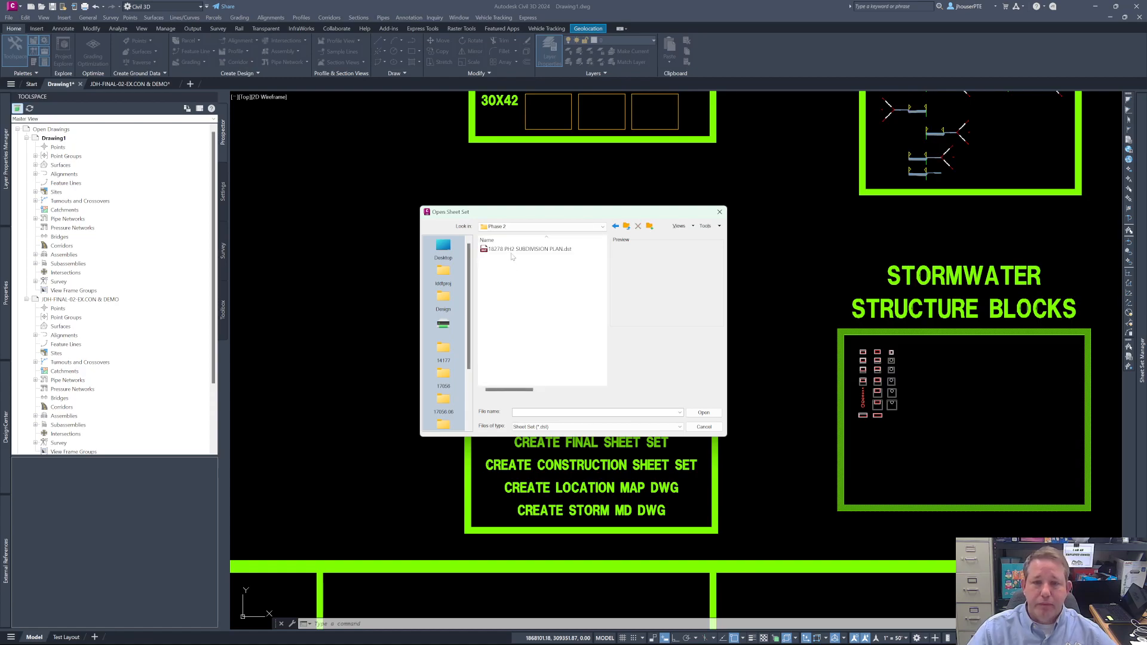
{"action": "left_click", "coordinate": [540, 250]}
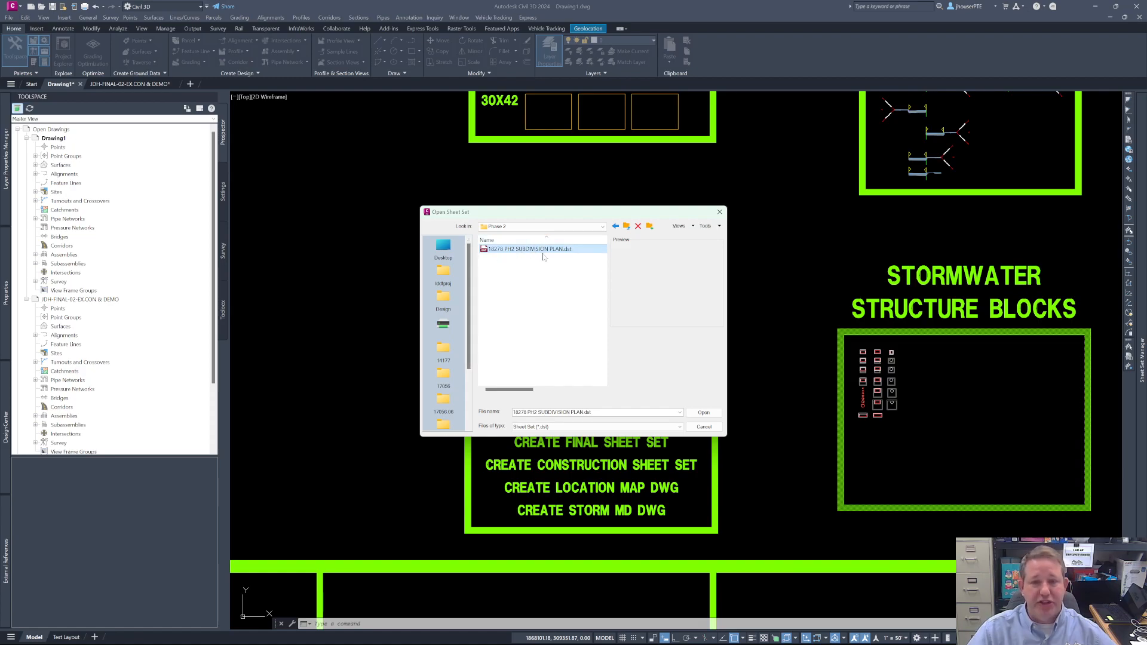
{"action": "left_click", "coordinate": [704, 413]}
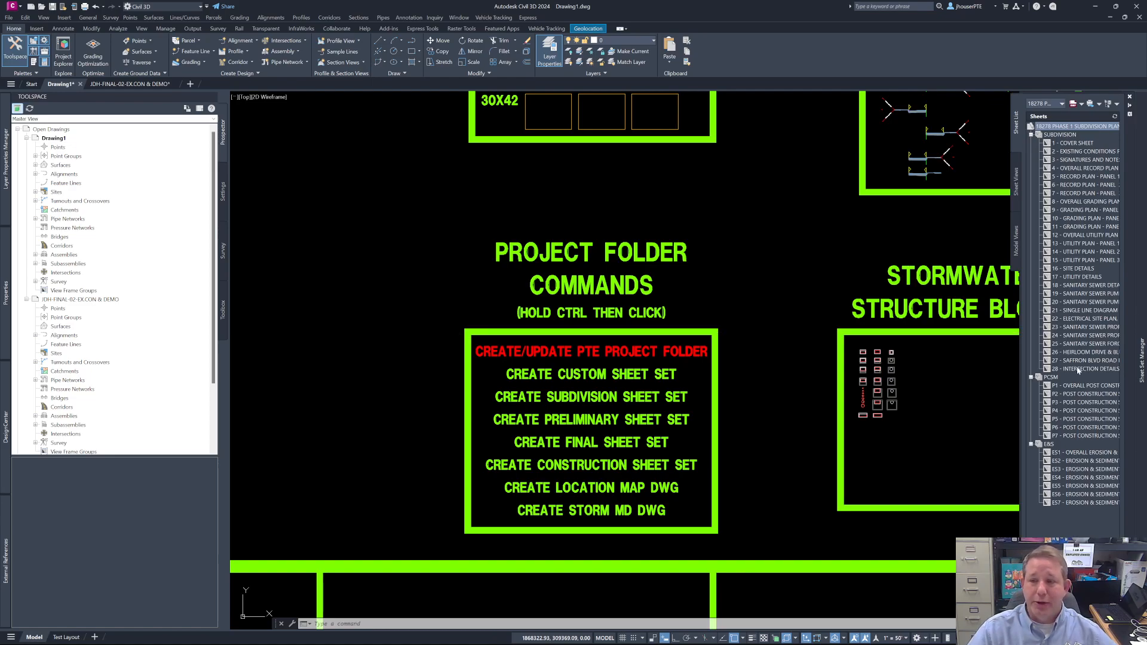
- In the sheet set's properties, set the name to 18278 PHASE 2 SUBDIVISION PLAN and the project phase to FINAL PHASE 2 SUBDIVISION PLAN
{"action": "left_click", "coordinate": [1075, 152]}
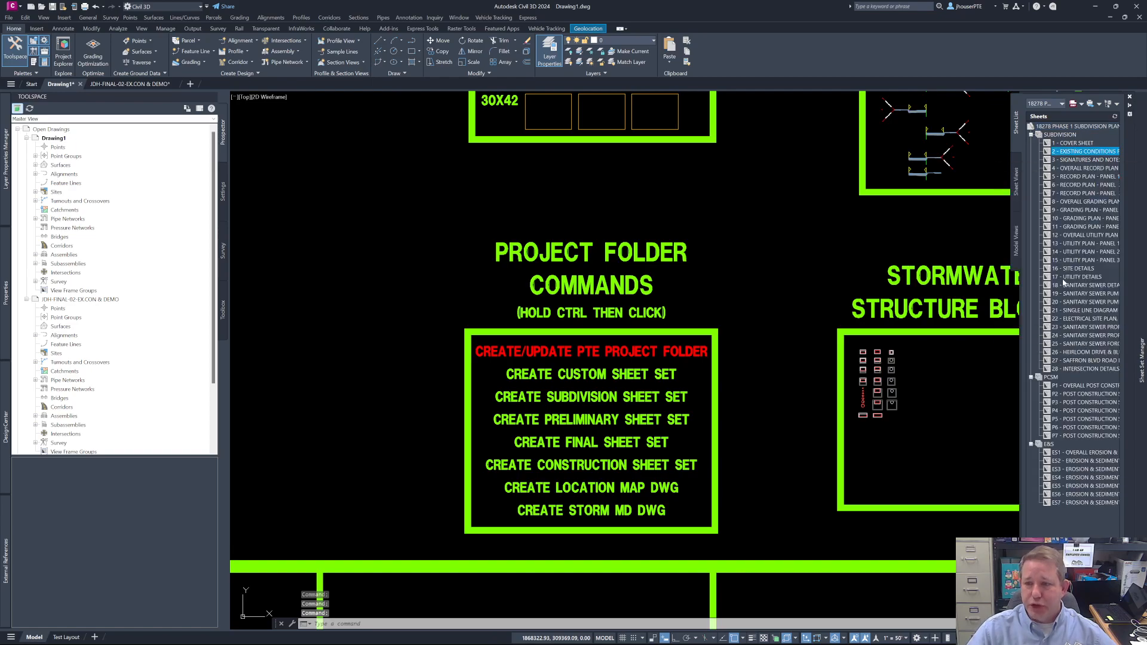
{"action": "mouse_move", "coordinate": [1082, 155]}
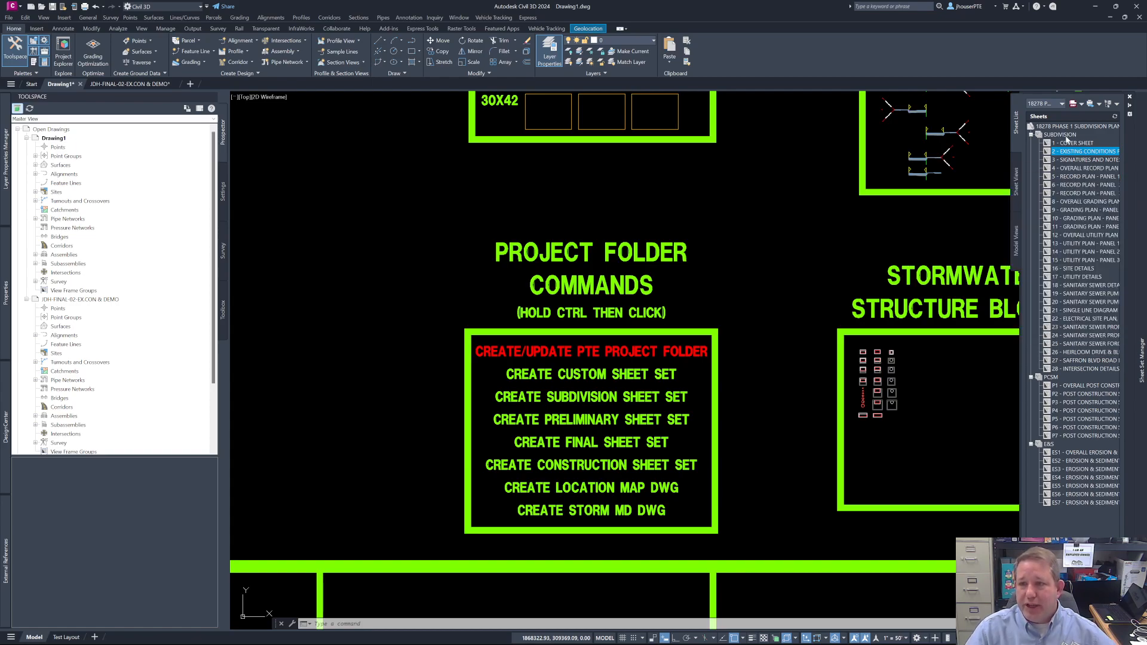
{"action": "mouse_move", "coordinate": [1080, 132]}
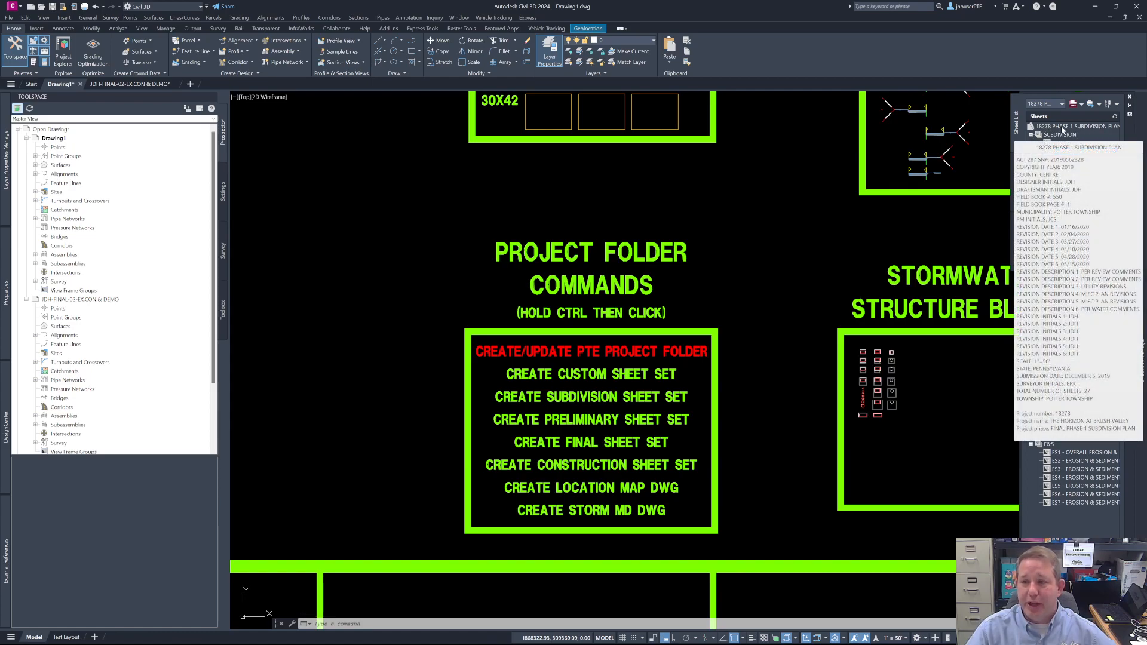
{"action": "right_click", "coordinate": [1062, 130]}
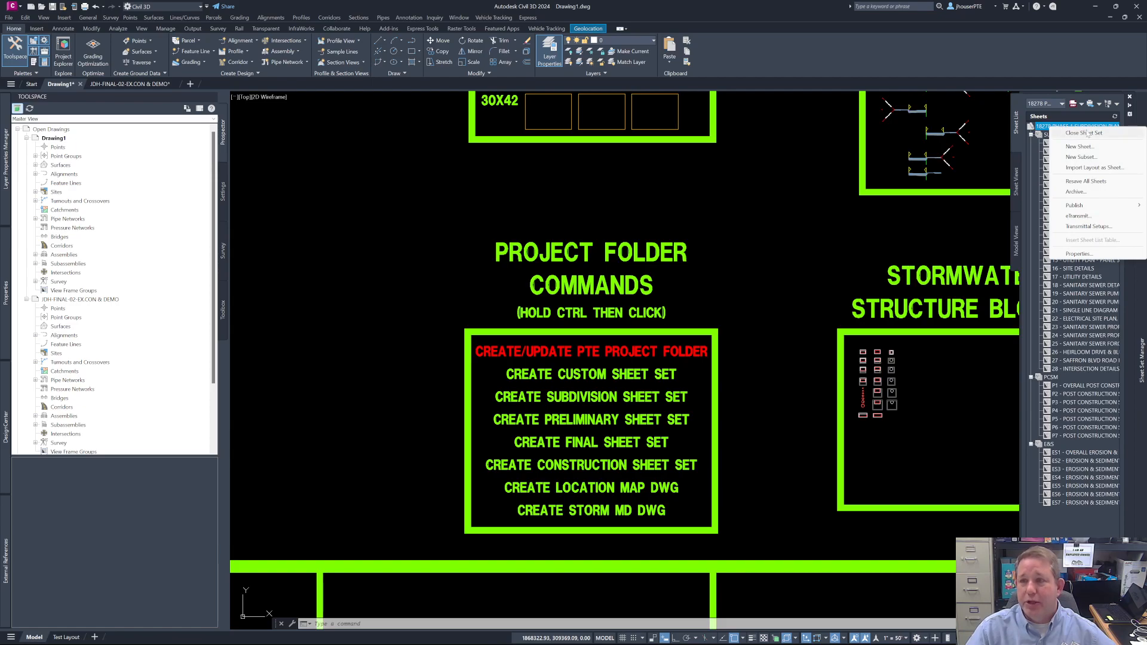
{"action": "left_click", "coordinate": [1088, 254]}
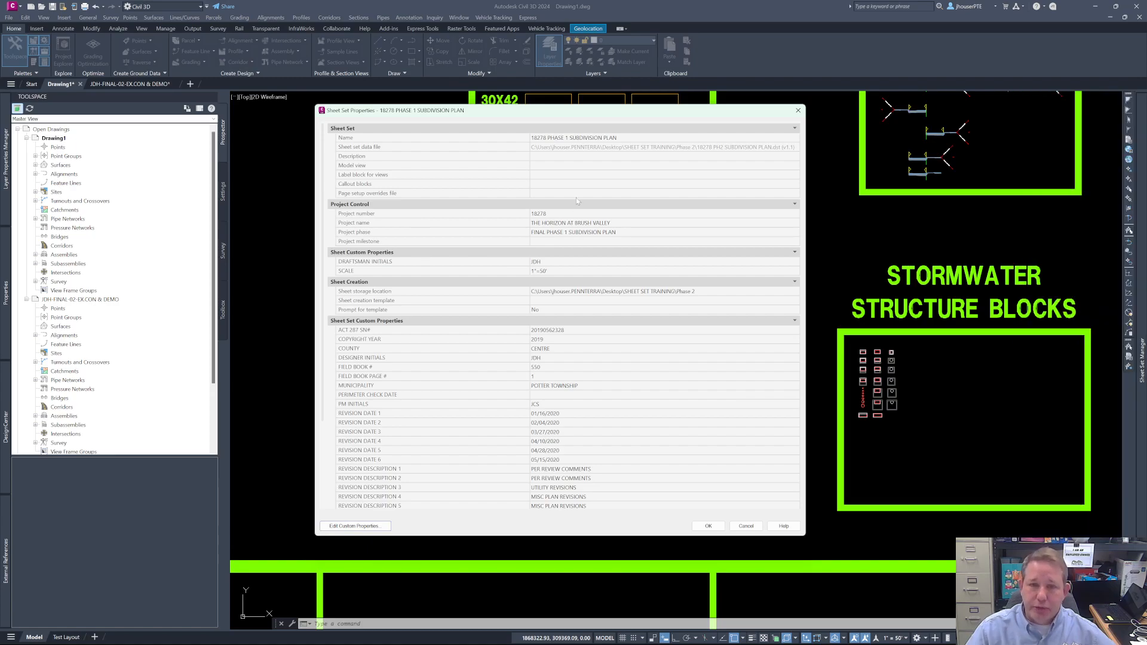
{"action": "left_click", "coordinate": [568, 139]}
{"action": "double_click", "coordinate": [566, 138]}
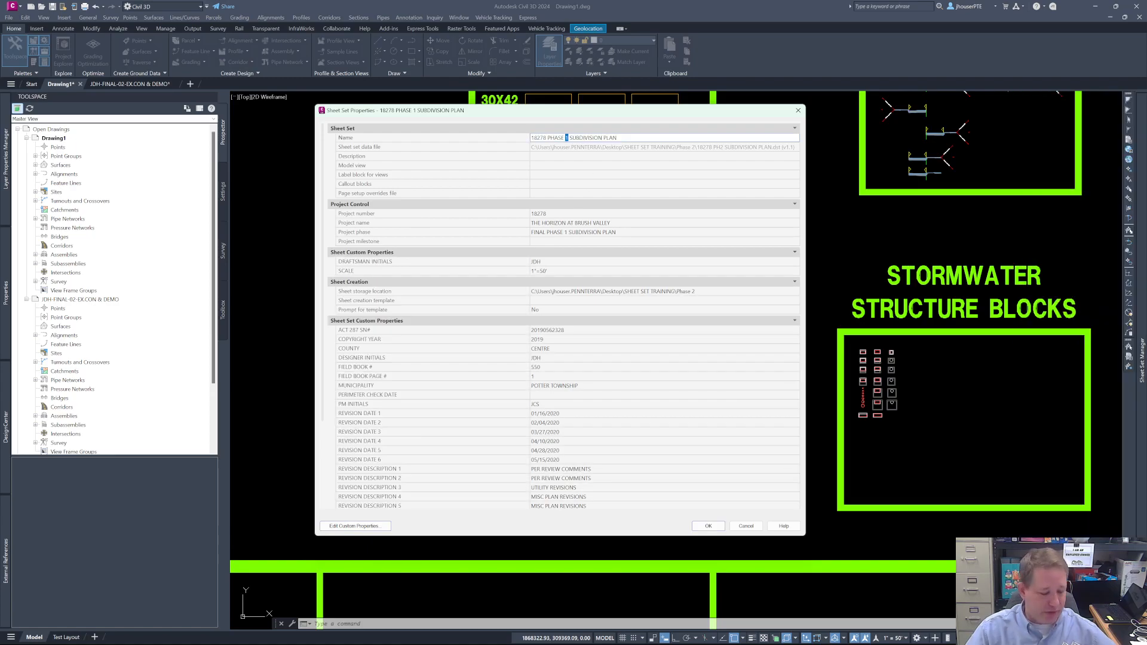
{"action": "left_click", "coordinate": [567, 234]}
{"action": "double_click", "coordinate": [566, 233]}
{"action": "type", "text": "2"}
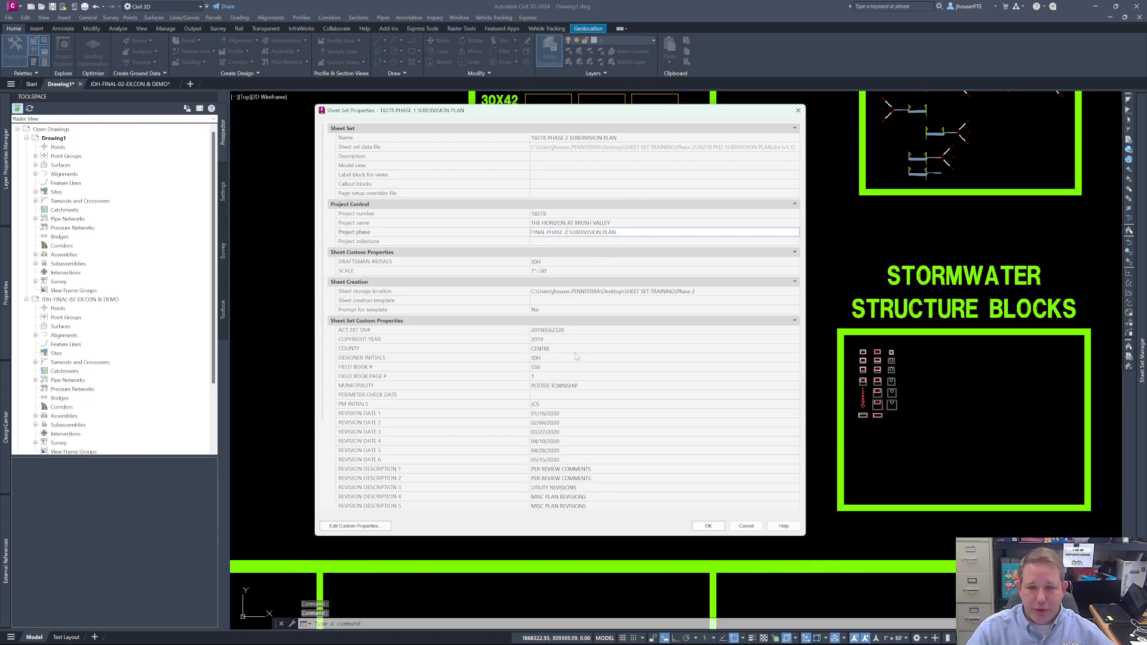
- Replace the custom property values of Revision Date 1 through 6 with %
{"action": "double_click", "coordinate": [544, 414]}
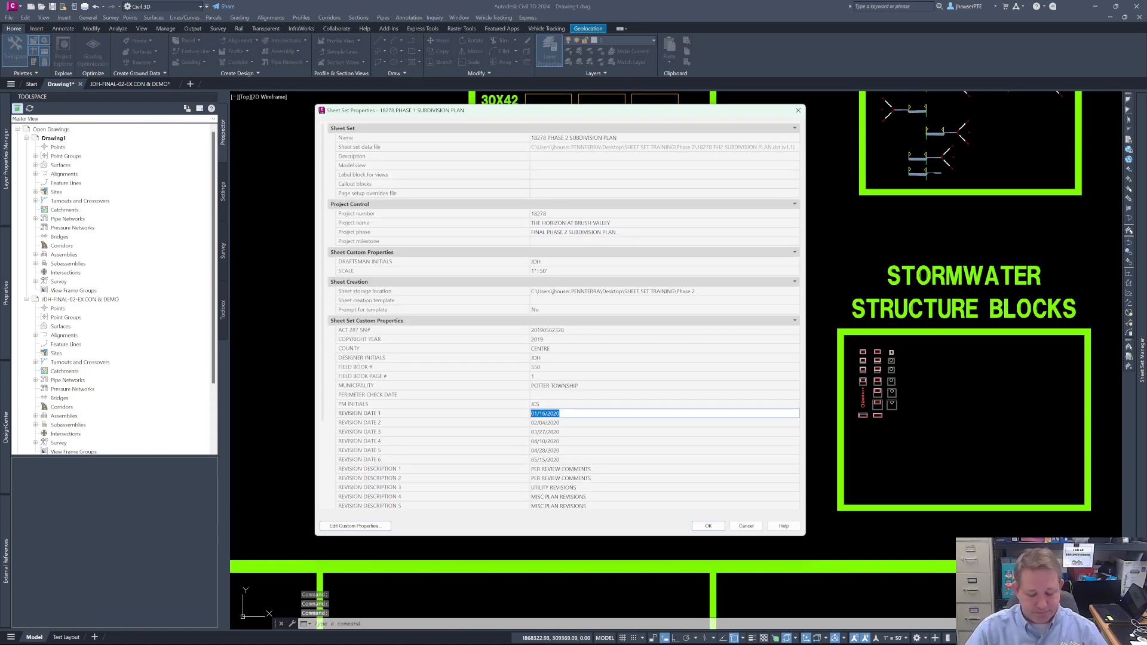
{"action": "type", "text": "%"}
{"action": "double_click", "coordinate": [554, 423]}
{"action": "type", "text": "%"}
{"action": "left_click", "coordinate": [551, 433]}
{"action": "type", "text": "%"}
{"action": "left_click", "coordinate": [550, 441]}
{"action": "type", "text": "%"}
{"action": "left_click", "coordinate": [550, 450]}
{"action": "type", "text": "%"}
{"action": "left_click", "coordinate": [550, 459]}
{"action": "type", "text": "%"}
- Replace the custom property values of Revision Description 1 through 6 with %
{"action": "left_click", "coordinate": [550, 469]}
{"action": "type", "text": "%"}
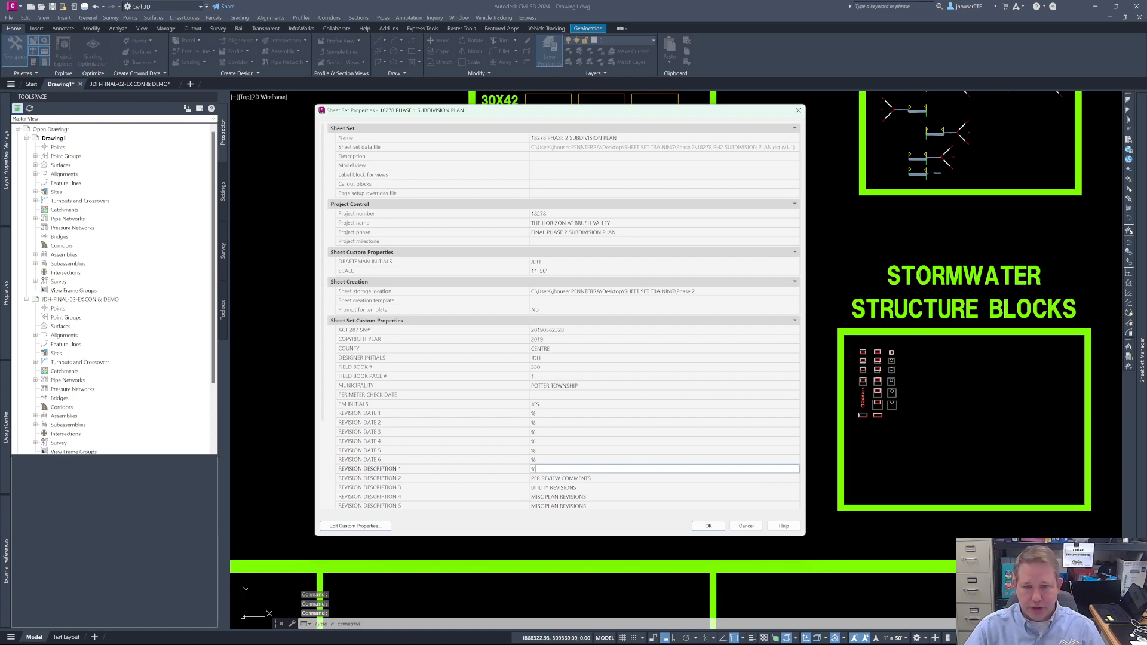
{"action": "left_click", "coordinate": [553, 478]}
{"action": "type", "text": "%"}
{"action": "scroll", "coordinate": [561, 448], "scroll_direction": "down", "scroll_amount": 5}
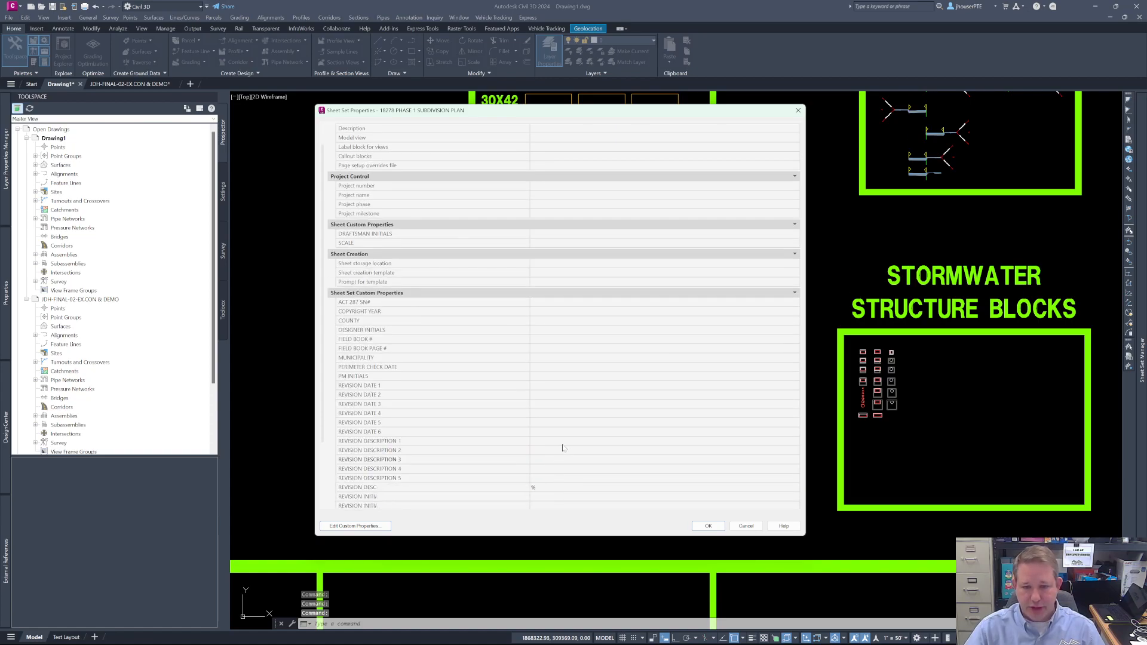
{"action": "left_click", "coordinate": [550, 386]}
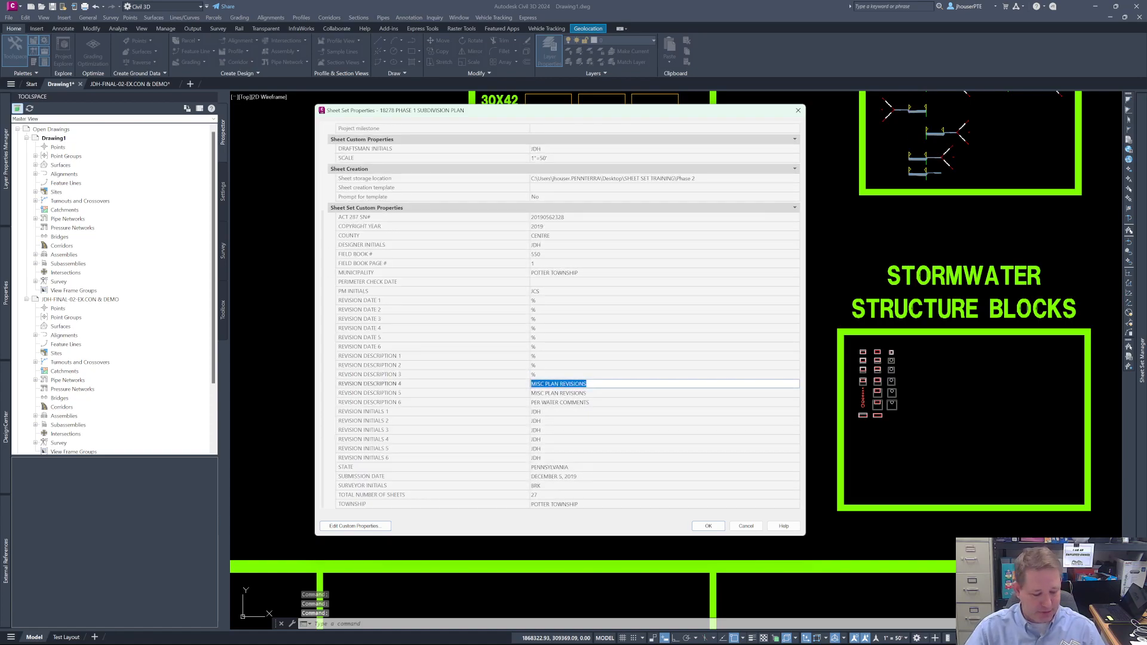
{"action": "type", "text": "%"}
{"action": "left_click", "coordinate": [557, 392]}
{"action": "type", "text": "%"}
{"action": "left_click", "coordinate": [559, 402]}
{"action": "type", "text": "%"}
- Replace the custom property values of Revision Initials 1 through 6 with %
{"action": "left_click", "coordinate": [540, 413]}
{"action": "type", "text": "%"}
{"action": "left_click", "coordinate": [543, 422]}
{"action": "type", "text": "%"}
{"action": "left_click", "coordinate": [544, 430]}
{"action": "type", "text": "%"}
{"action": "left_click", "coordinate": [545, 439]}
{"action": "type", "text": "%"}
{"action": "left_click", "coordinate": [546, 448]}
{"action": "type", "text": "%"}
{"action": "left_click", "coordinate": [547, 457]}
{"action": "type", "text": "%"}
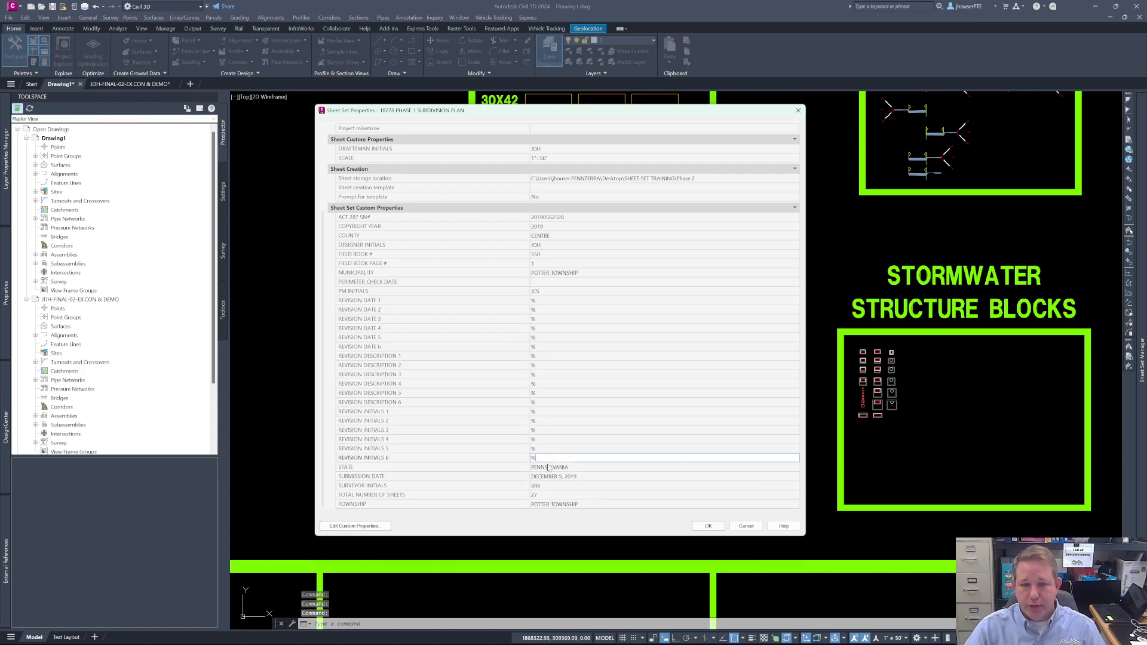
- Set the sheet set's Submission Date property to SUB and check the edited properties
{"action": "left_click", "coordinate": [566, 476]}
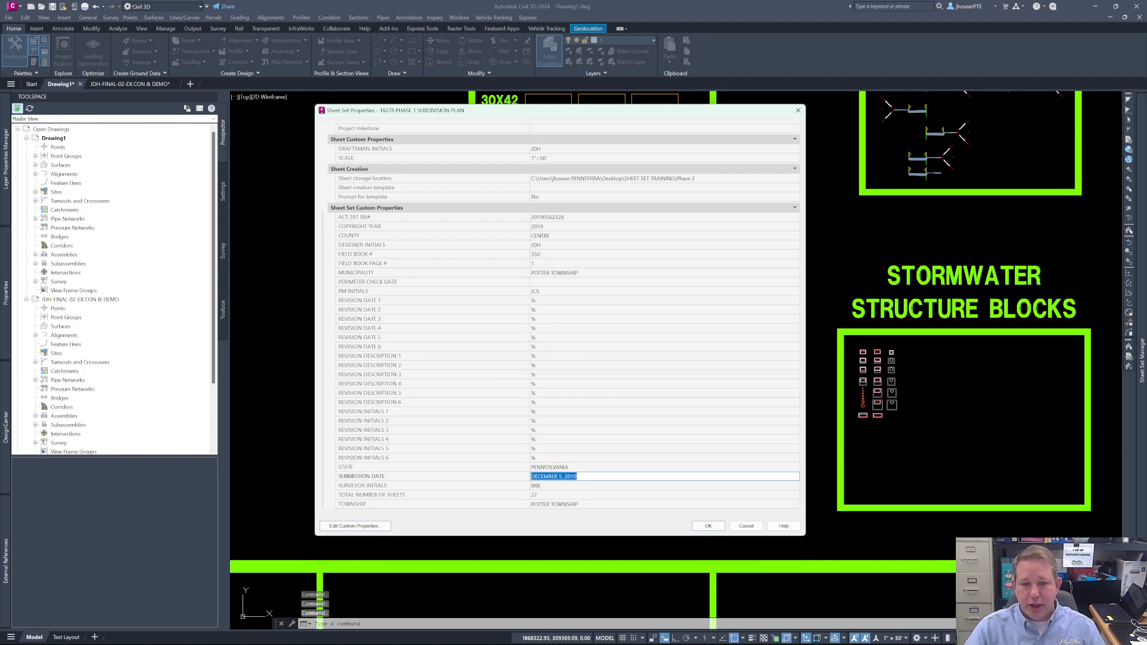
{"action": "type", "text": "SUB"}
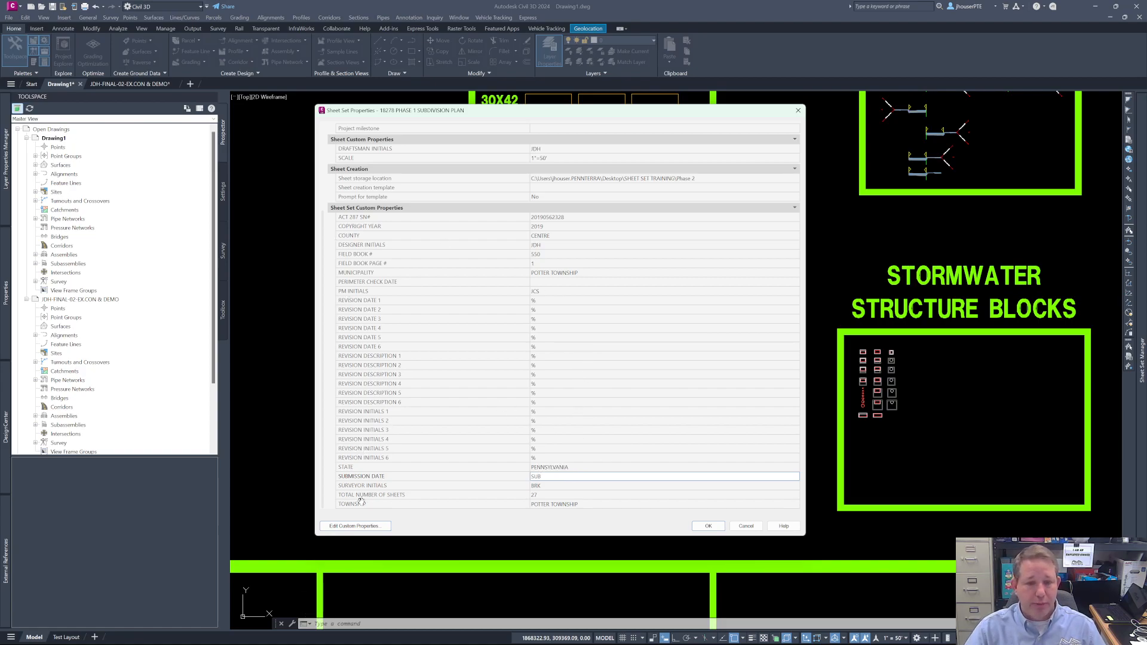
{"action": "scroll", "coordinate": [566, 443], "scroll_direction": "up", "scroll_amount": 4}
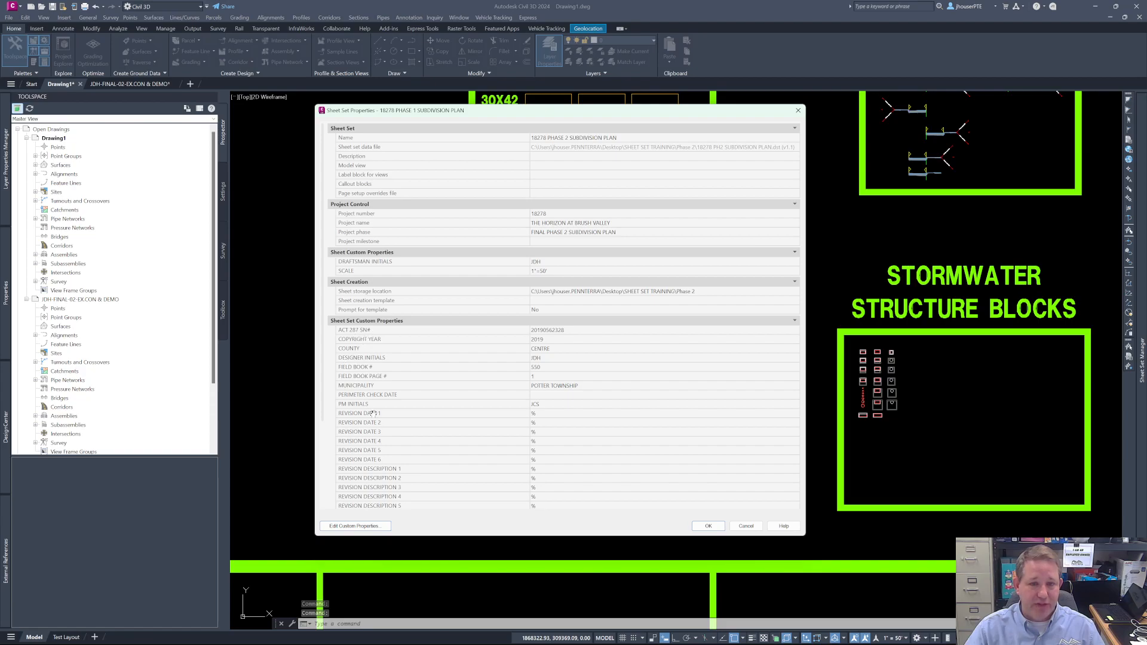
- Review the remaining sheet set custom properties and apply the property changes
{"action": "scroll", "coordinate": [479, 357], "scroll_direction": "down", "scroll_amount": 2}
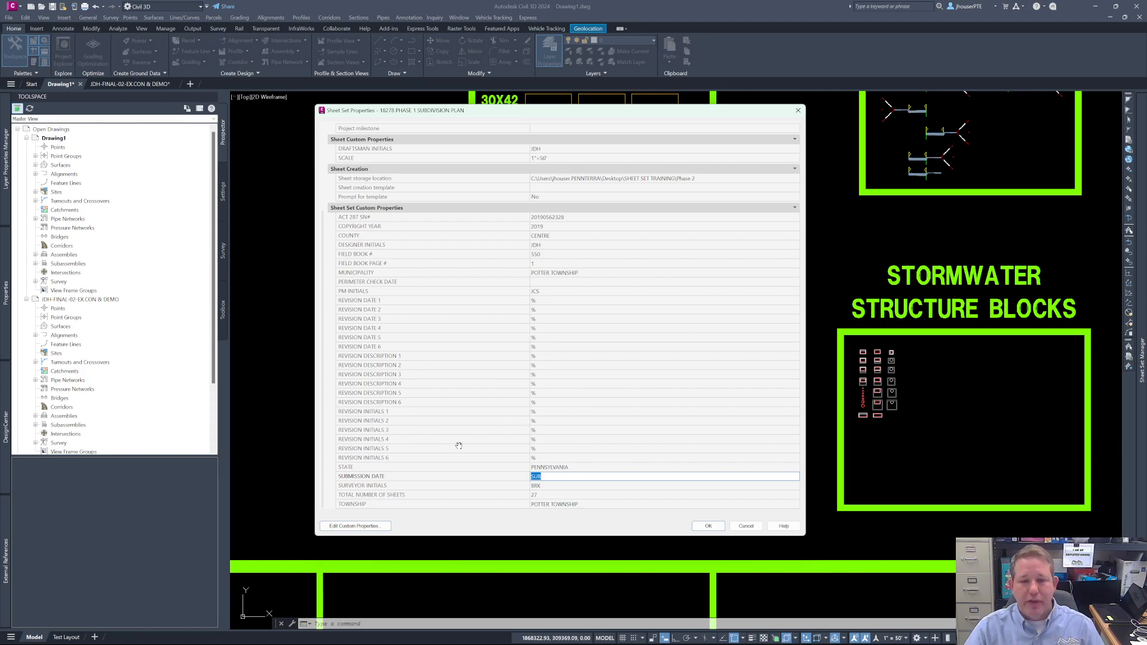
{"action": "left_click", "coordinate": [711, 526]}
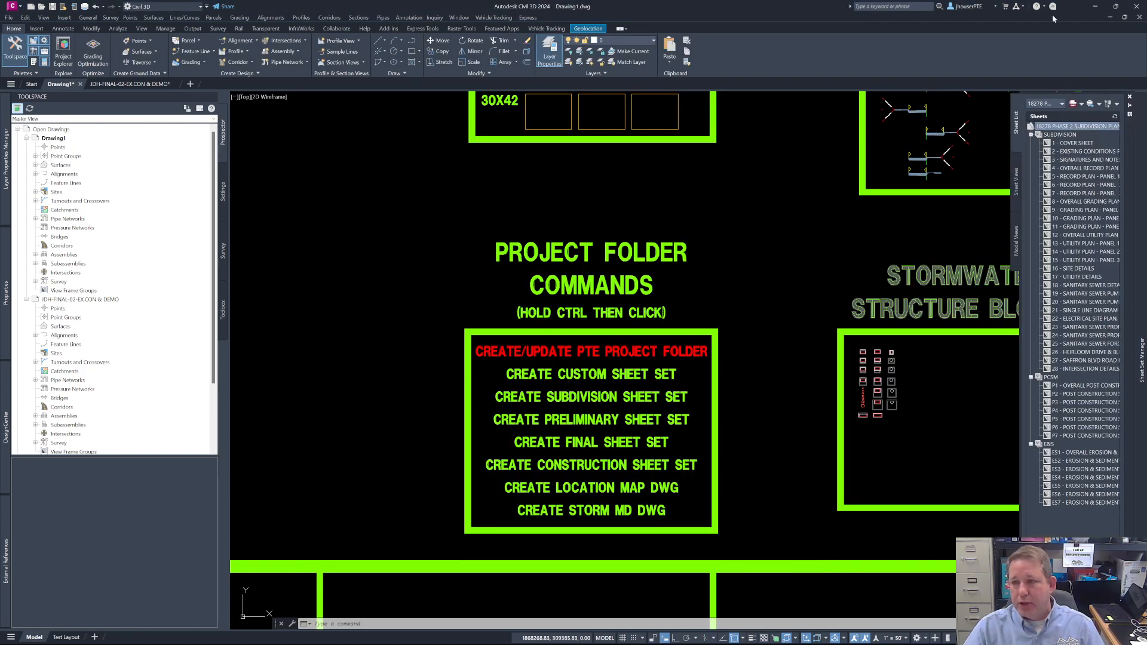
- Rename the COVER SHEET's drawing file to 18278-PH2-SUB-COVER.dwg, copy its 18278-PH2 prefix, and advance to the following sheet
{"action": "mouse_move", "coordinate": [1055, 131]}
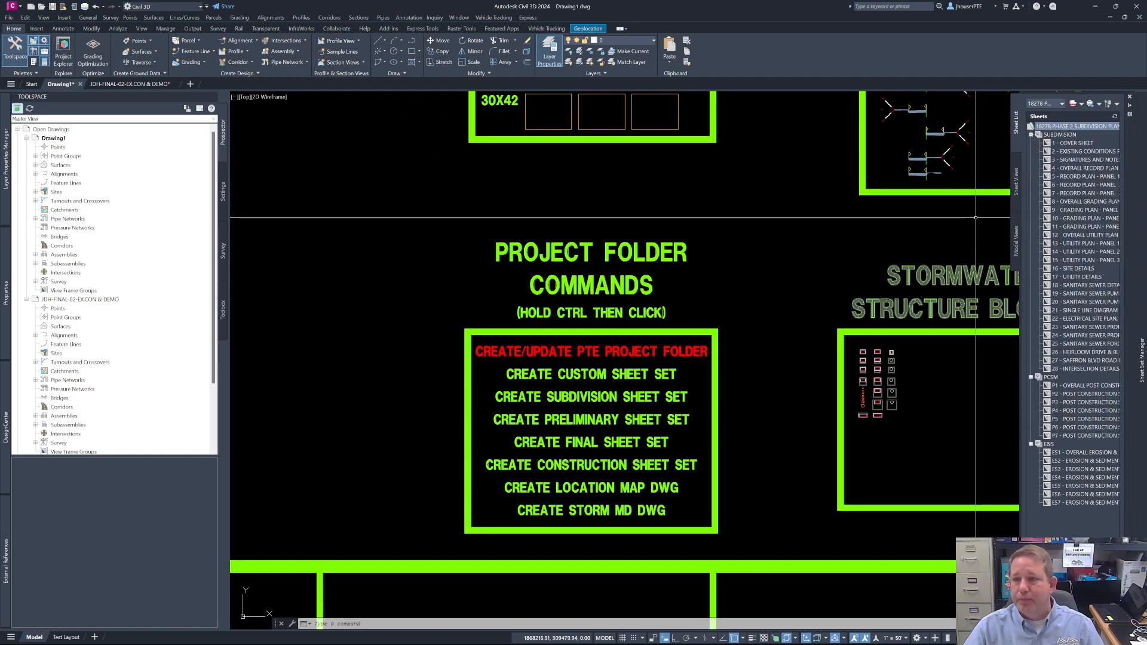
{"action": "left_click", "coordinate": [1074, 143]}
{"action": "right_click", "coordinate": [1075, 145]}
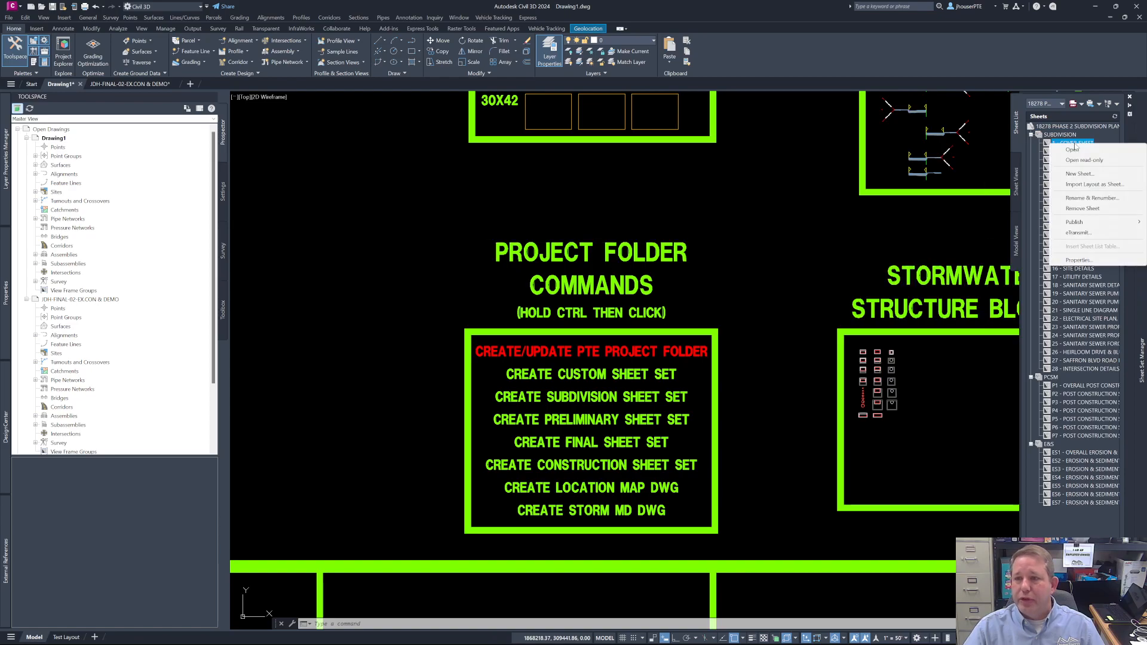
{"action": "left_click", "coordinate": [1088, 199]}
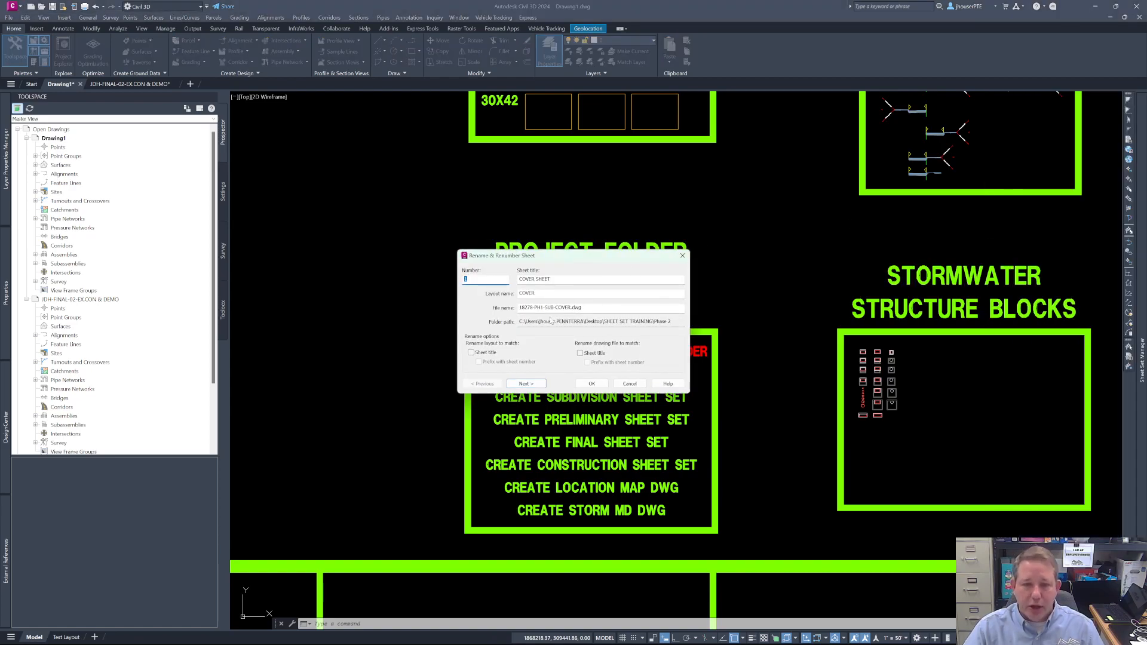
{"action": "left_click", "coordinate": [541, 307]}
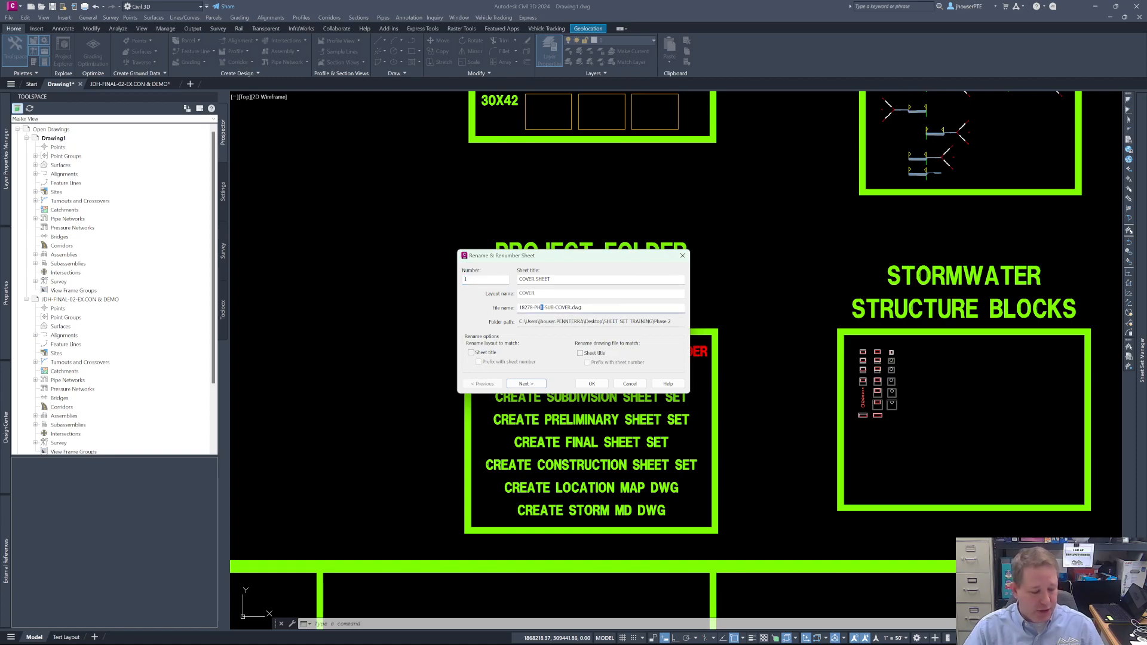
{"action": "left_click_drag", "start_coordinate": [544, 308], "coordinate": [425, 306]}
{"action": "key", "text": "ctrl+c"}
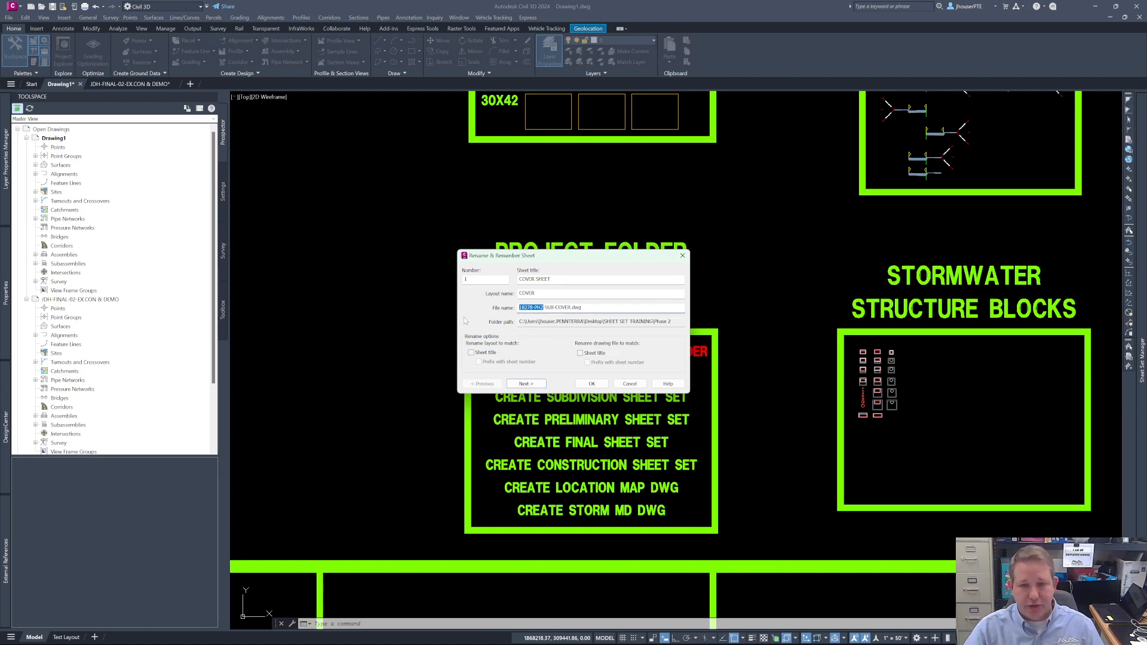
{"action": "left_click", "coordinate": [524, 384]}
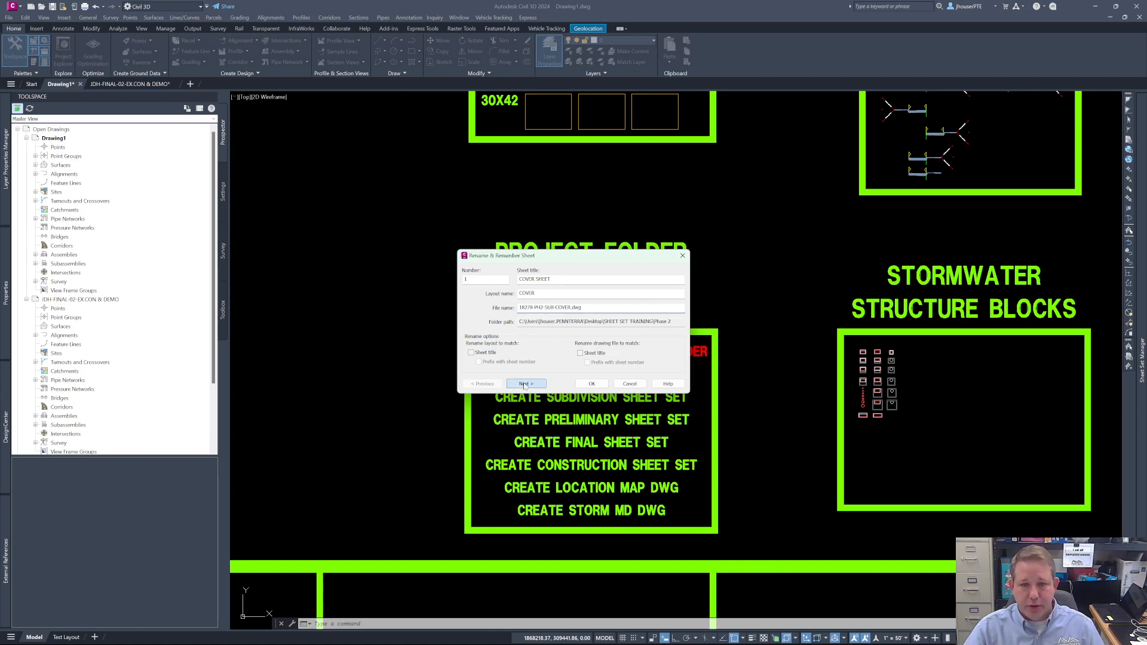
{"action": "left_click", "coordinate": [524, 384]}
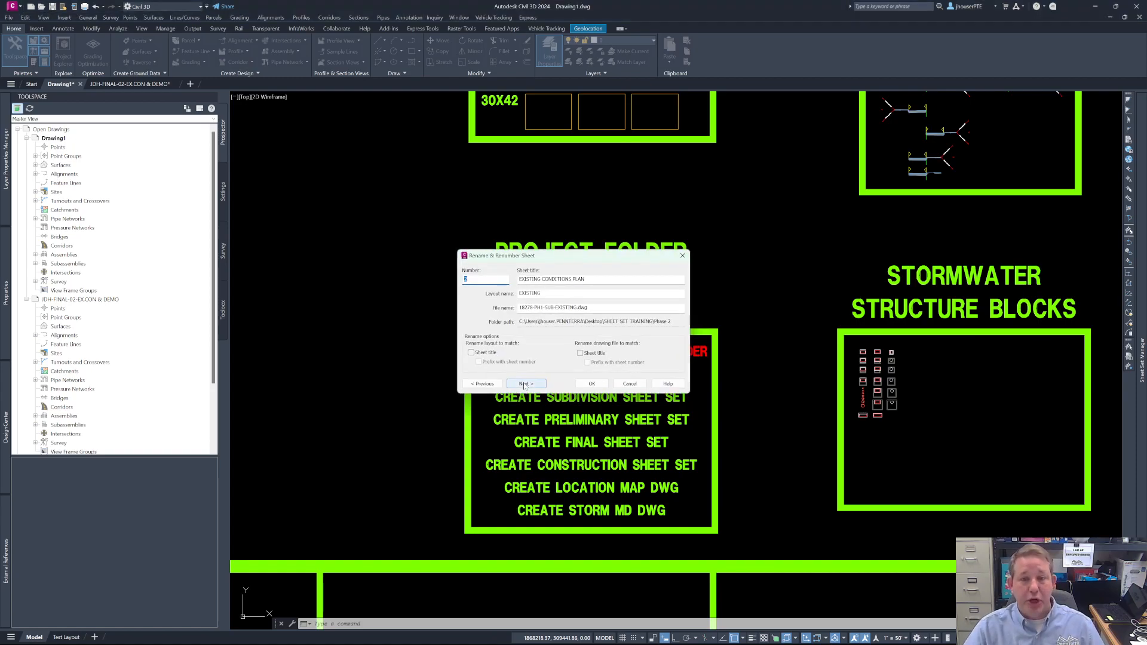
- Rename the drawing files of EXISTING CONDITIONS PLAN and SIGNATURES AND NOTES to 18278-PH2-SUB-EXISTING.dwg and 18278-PH2-SUB-NOTES.dwg
{"action": "left_click_drag", "start_coordinate": [544, 308], "coordinate": [459, 317]}
{"action": "key", "text": "ctrl+v"}
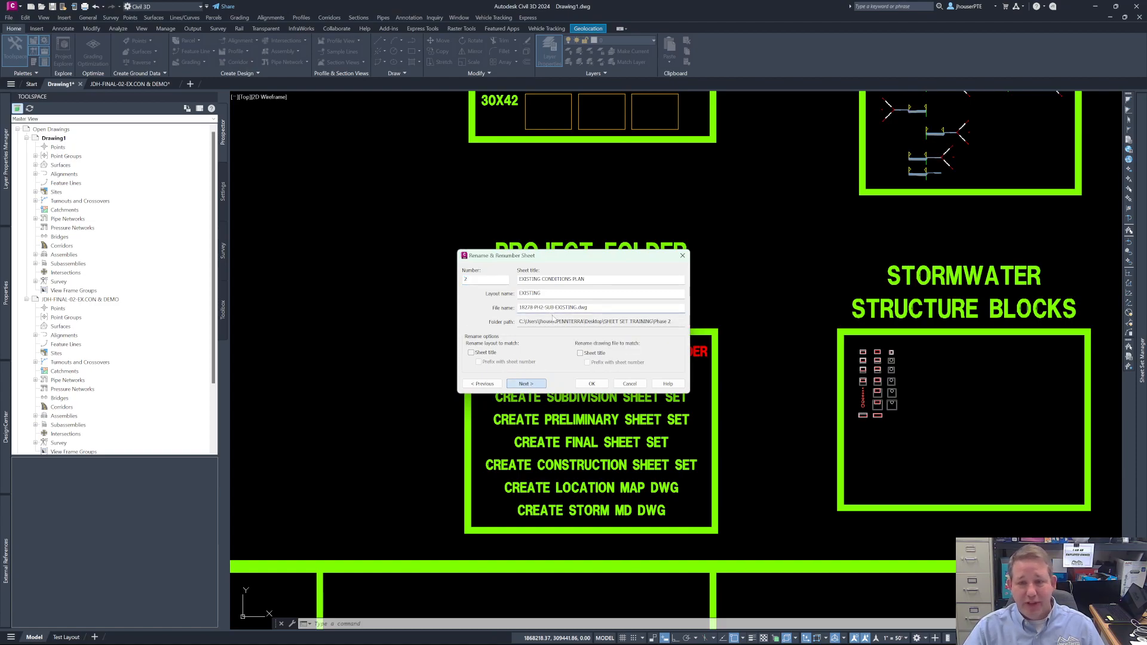
{"action": "key", "text": "Return"}
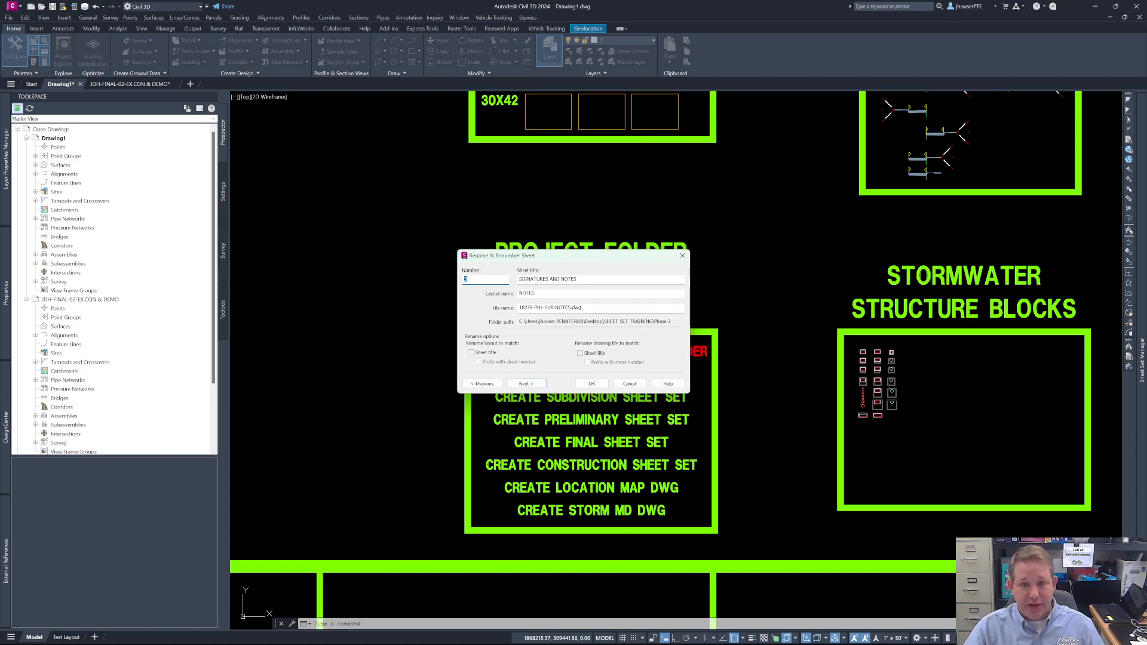
{"action": "left_click_drag", "start_coordinate": [543, 308], "coordinate": [437, 306]}
{"action": "key", "text": "ctrl+v"}
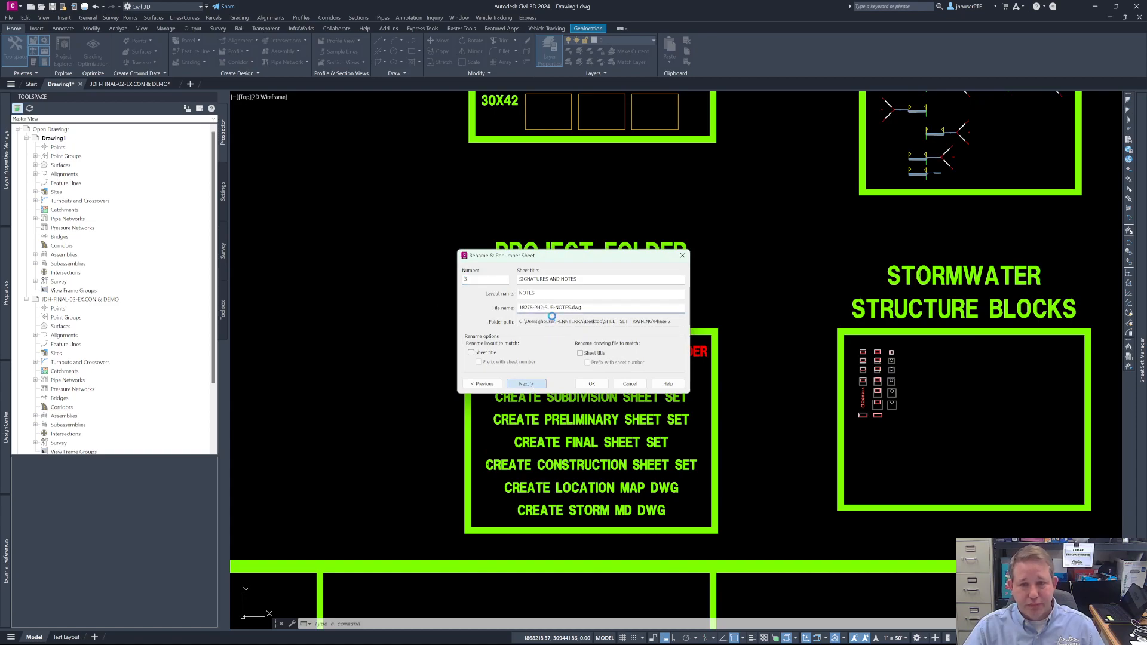
- Rename the OVERALL RECORD PLAN sheet's drawing file to 18278-PH2-SUB-RECORD.dwg
{"action": "left_click_drag", "start_coordinate": [543, 307], "coordinate": [509, 308]}
{"action": "key", "text": "ctrl+v"}
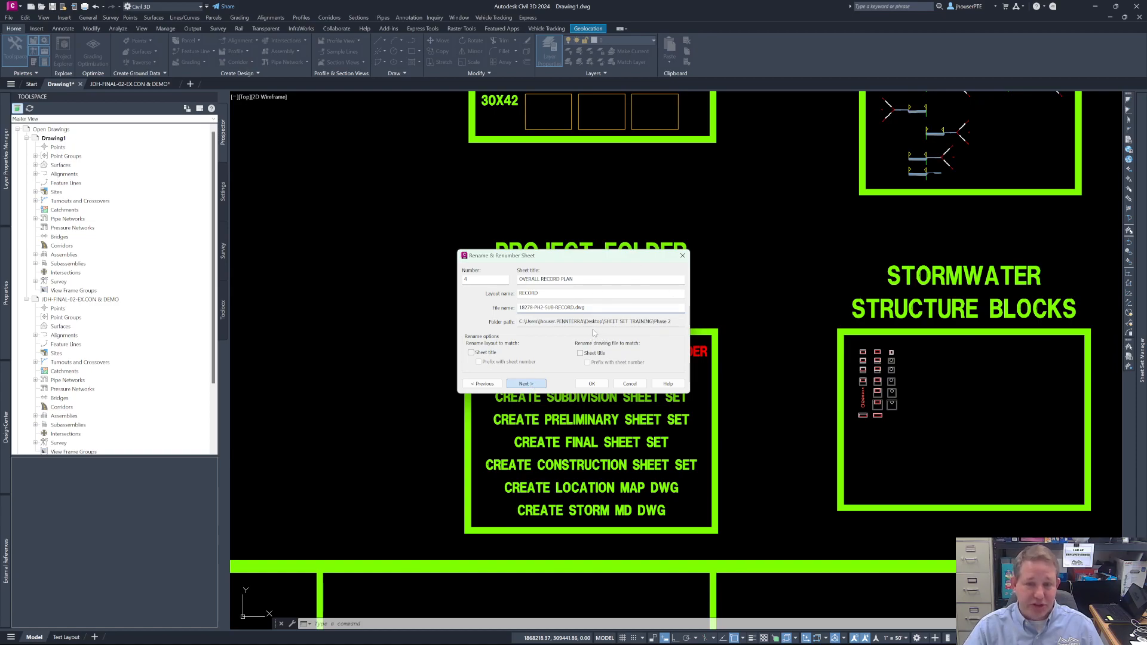
{"action": "key", "text": "Return"}
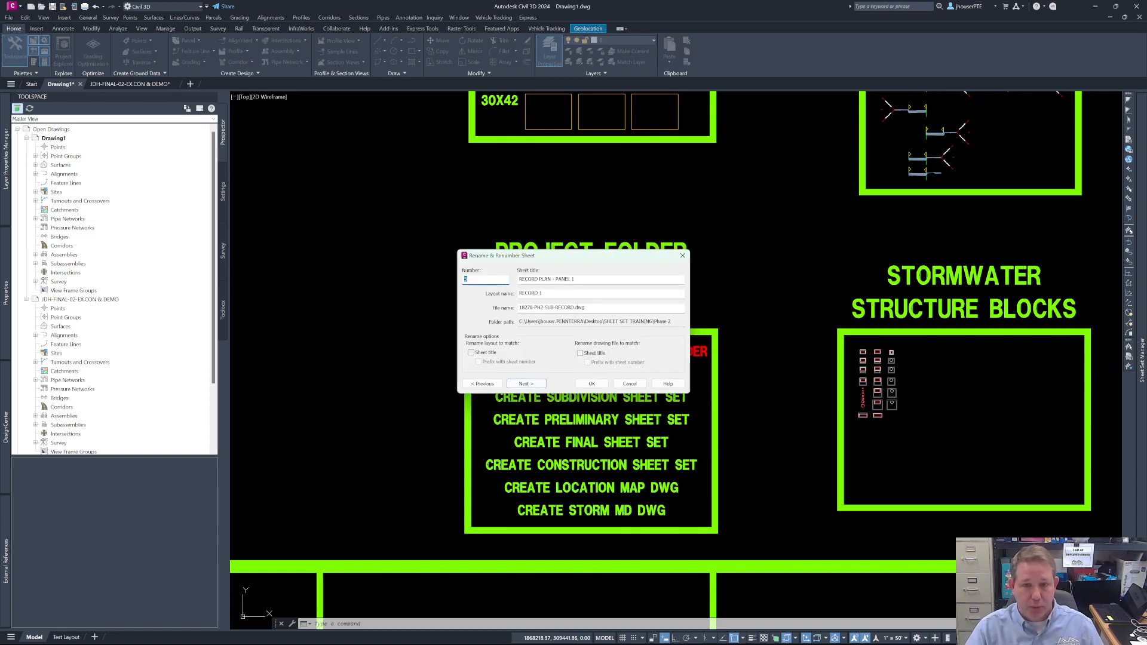
- Re-enter the 18278-PH2 prefix in the file name of RECORD PLAN - PANEL 1 and finish renaming sheets
{"action": "left_click", "coordinate": [563, 294]}
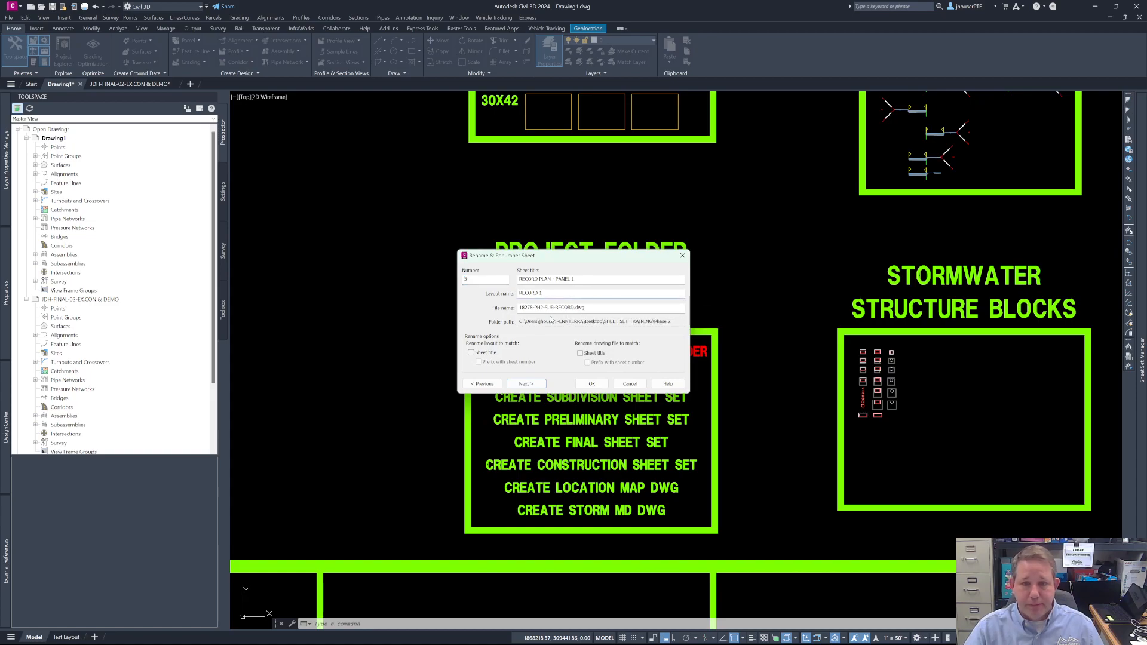
{"action": "left_click_drag", "start_coordinate": [544, 308], "coordinate": [452, 313]}
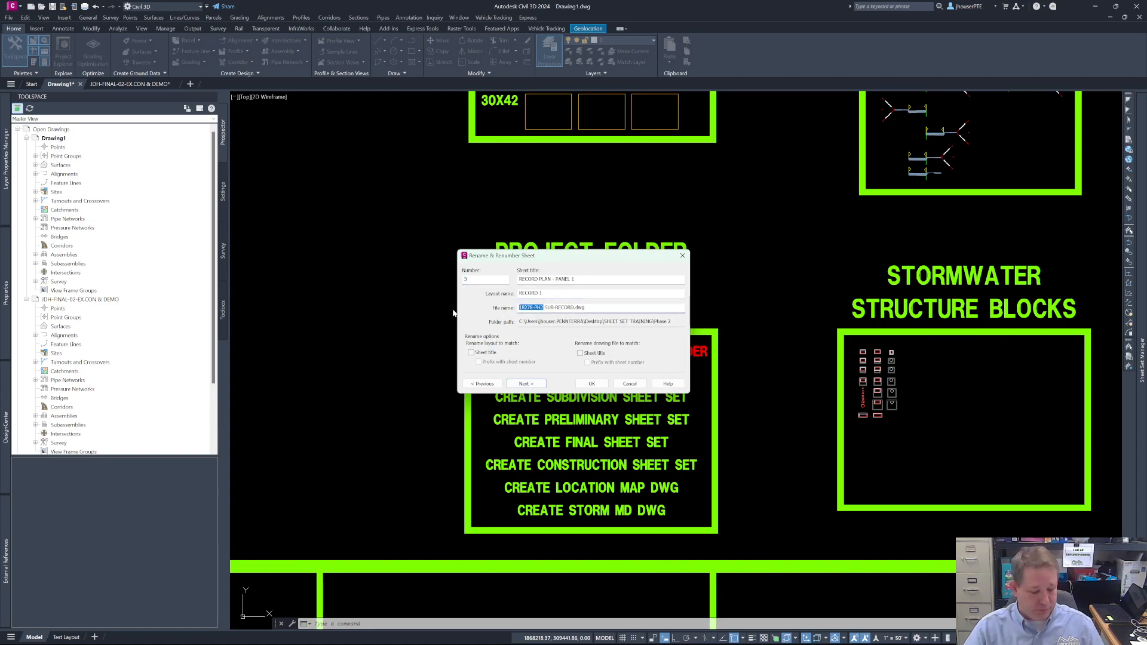
{"action": "key", "text": "ctrl+v"}
{"action": "left_click", "coordinate": [527, 384]}
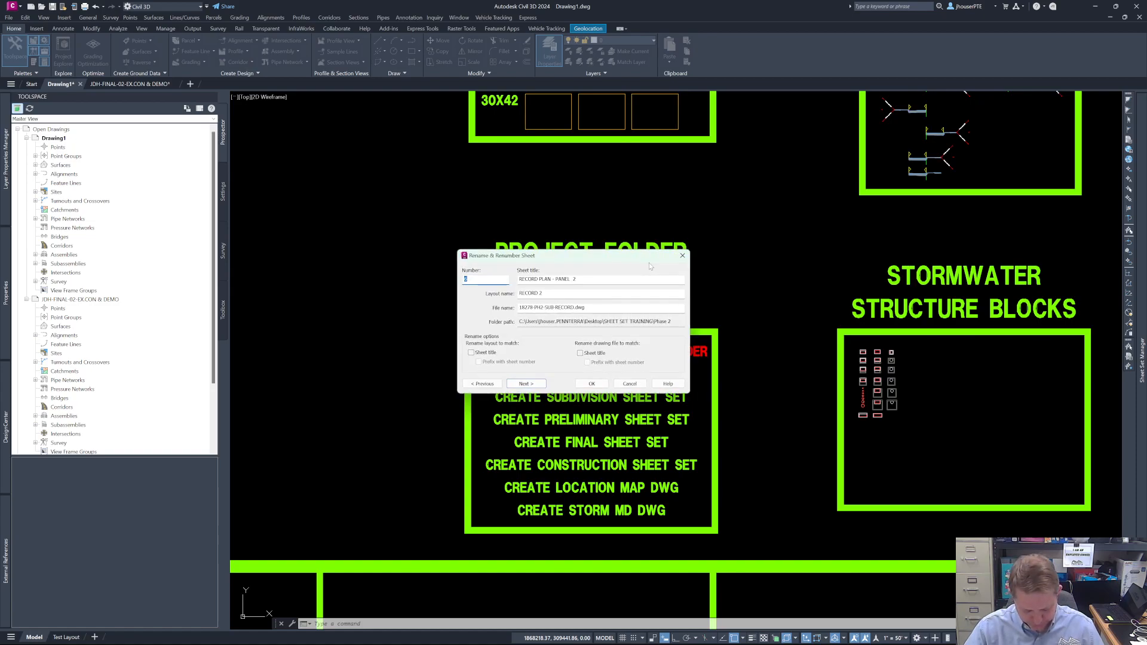
{"action": "left_click", "coordinate": [592, 383]}
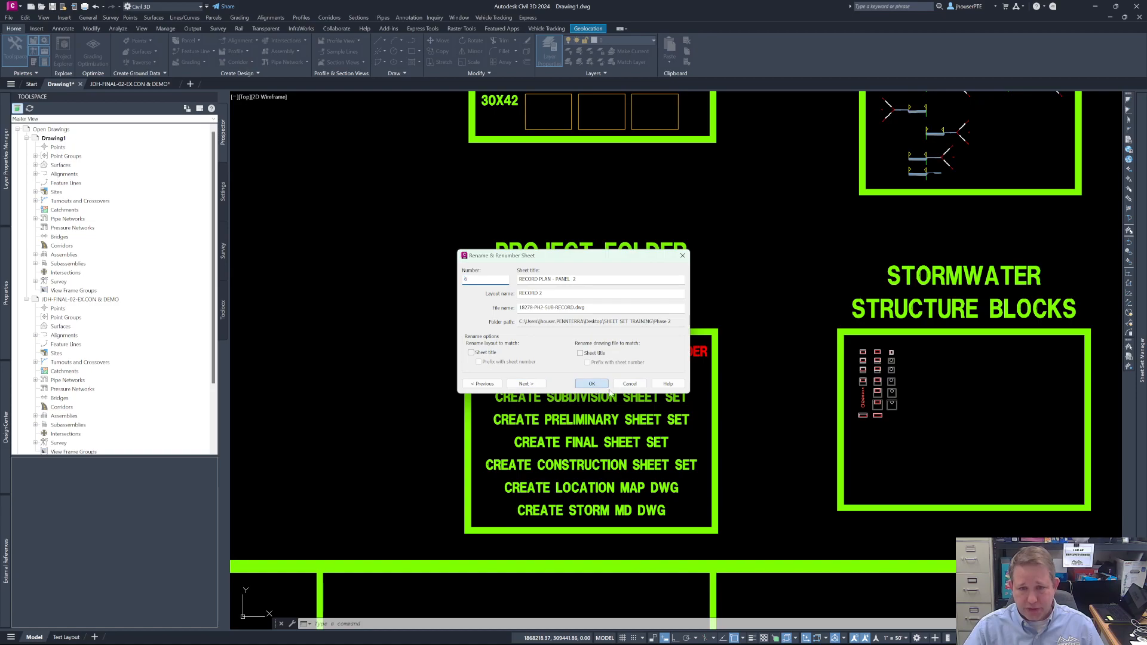
{"action": "left_click", "coordinate": [636, 387]}
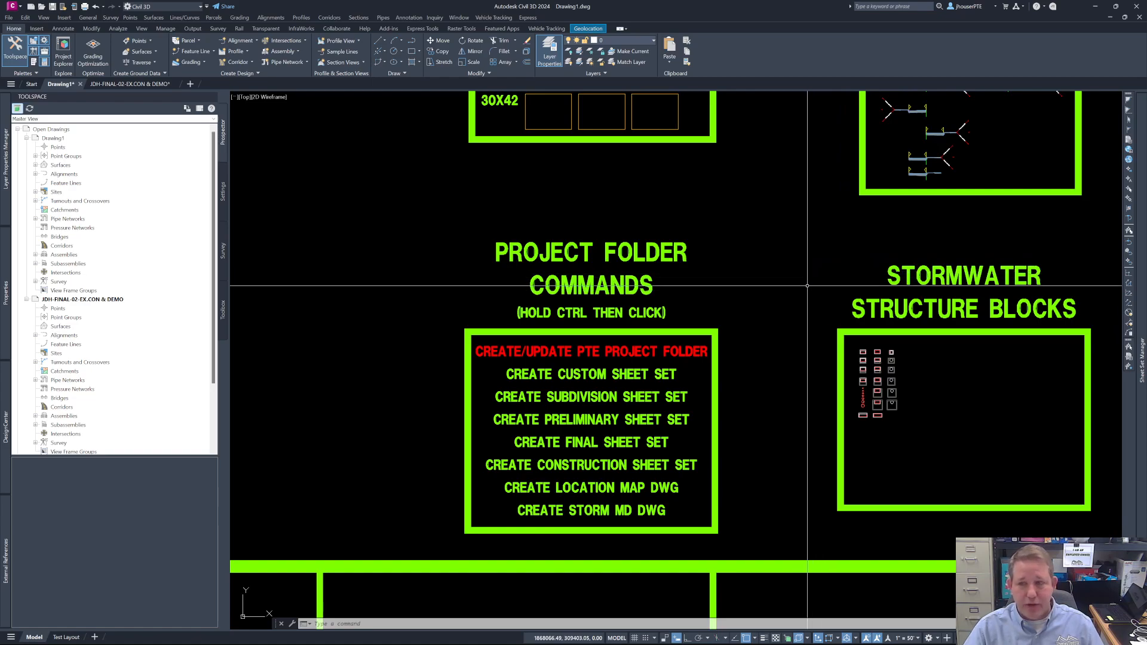
- Examine the publishing options for the entire 18278 PHASE 2 SUBDIVISION PLAN sheet set
{"action": "mouse_move", "coordinate": [1145, 261]}
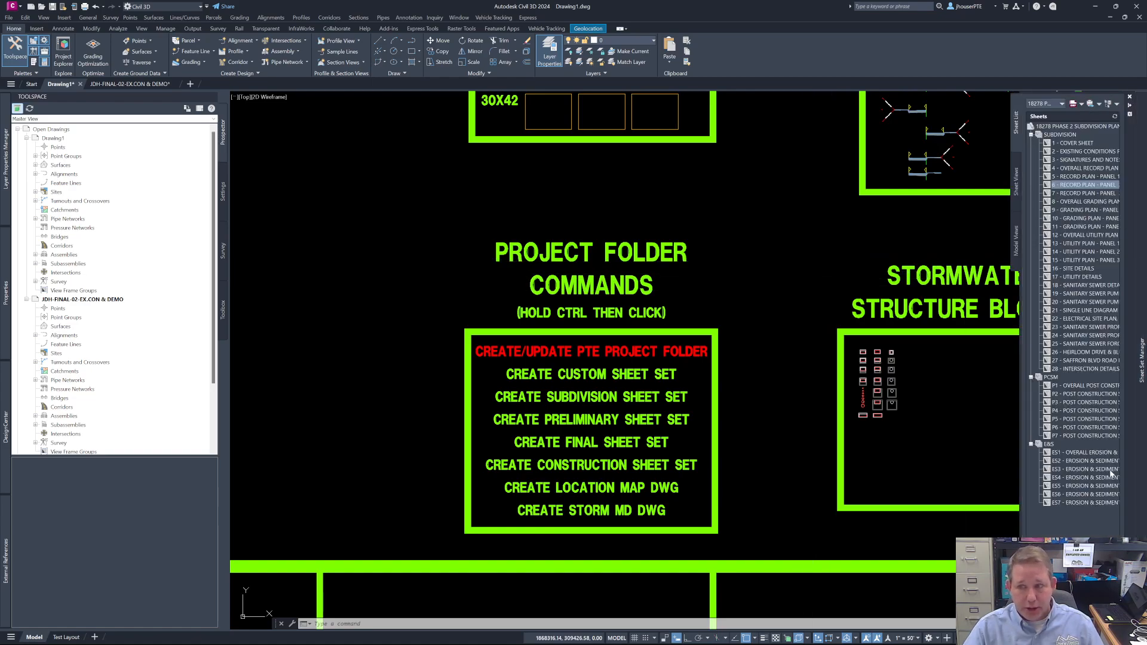
{"action": "mouse_move", "coordinate": [1088, 500]}
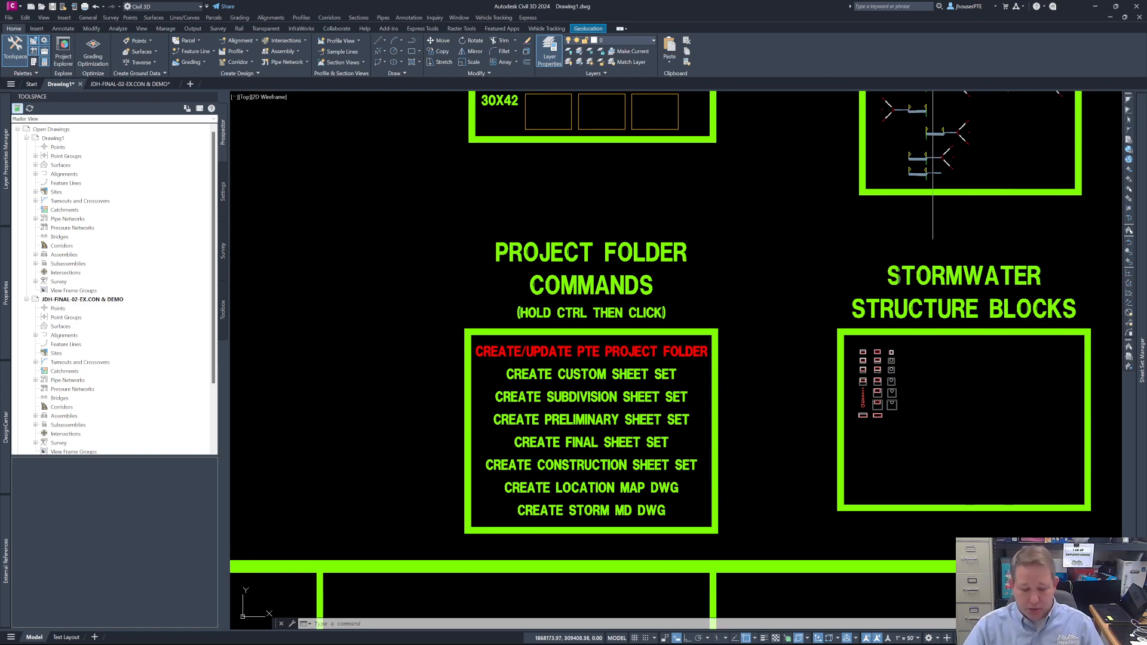
{"action": "mouse_move", "coordinate": [1142, 284]}
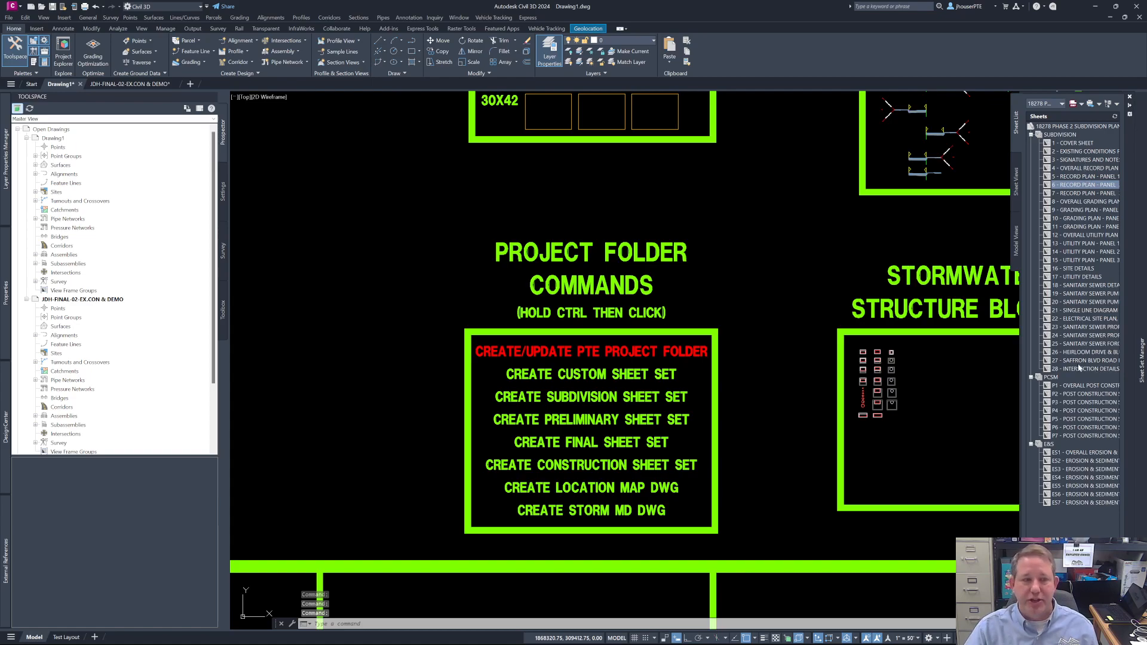
{"action": "mouse_move", "coordinate": [1062, 365]}
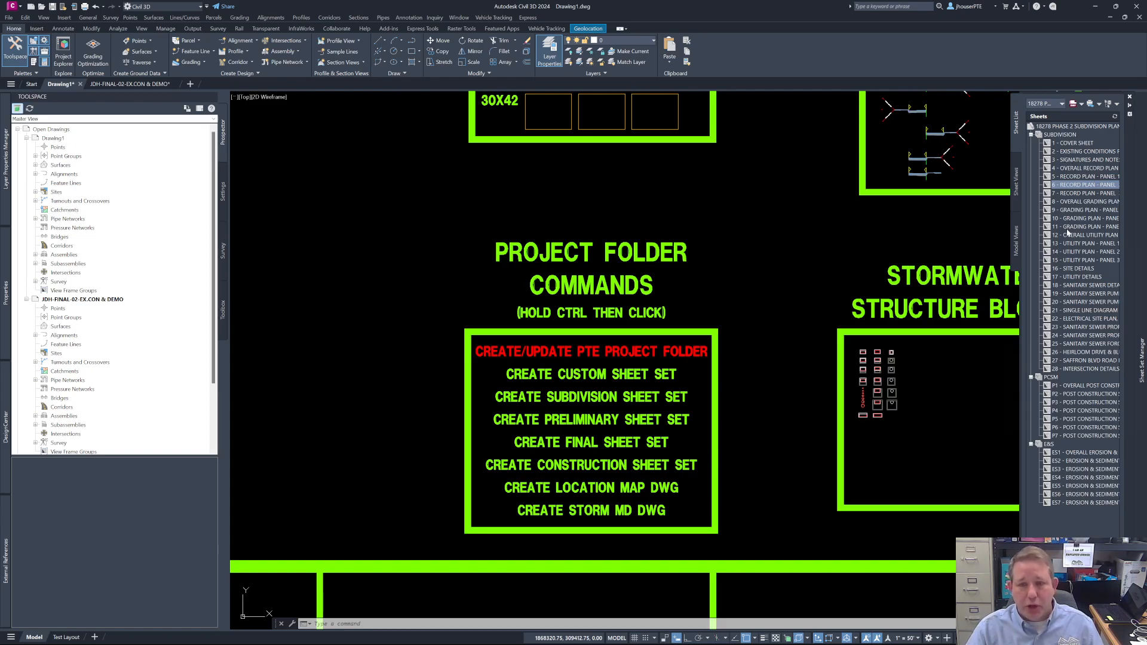
{"action": "mouse_move", "coordinate": [1066, 231]}
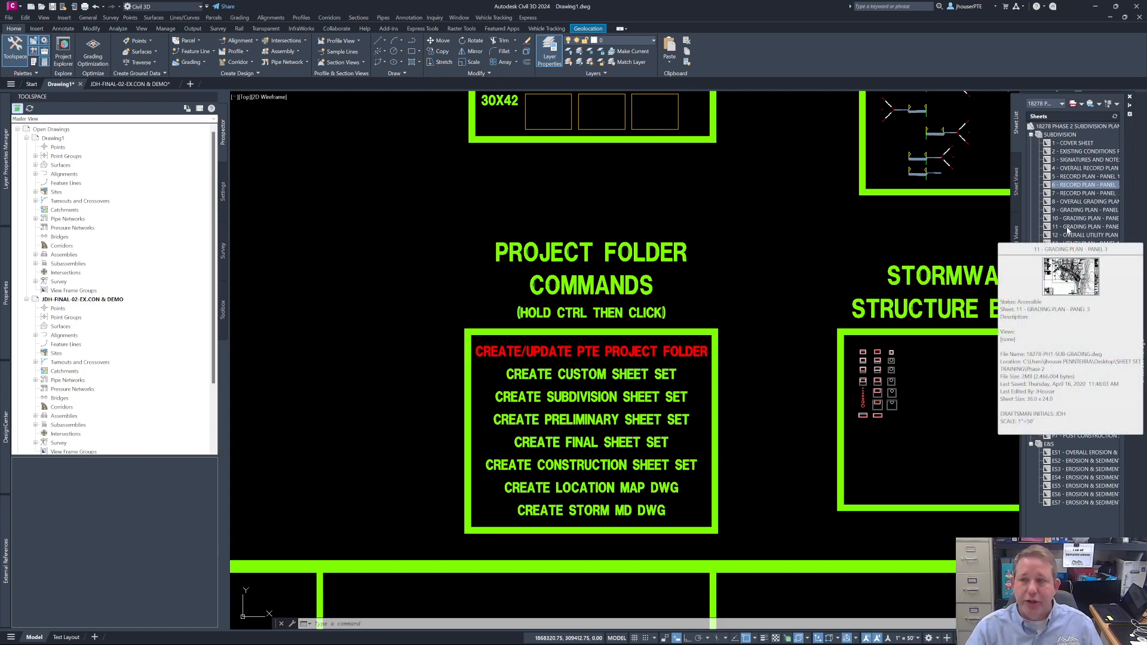
{"action": "right_click", "coordinate": [1070, 127]}
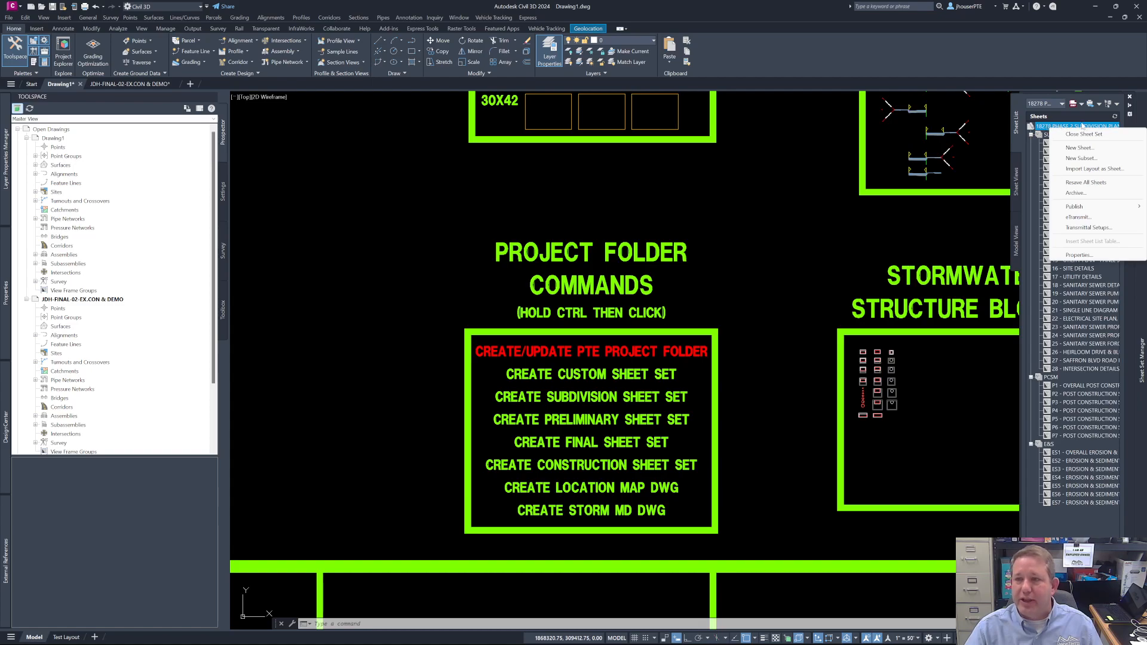
{"action": "mouse_move", "coordinate": [1072, 208]}
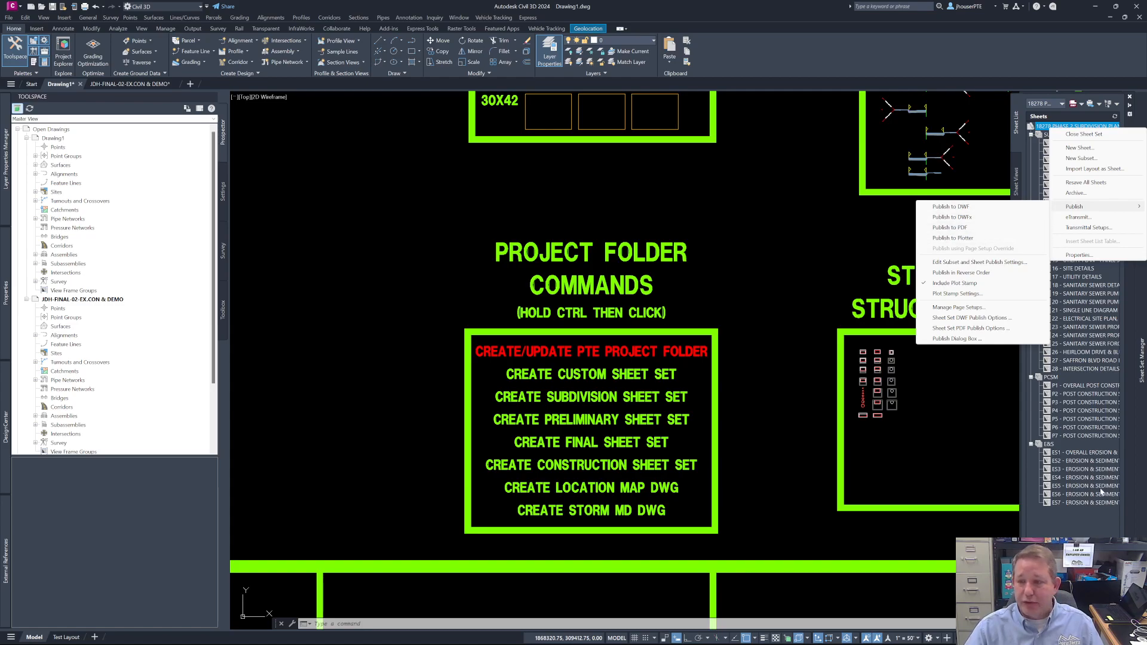
{"action": "left_click", "coordinate": [1074, 502]}
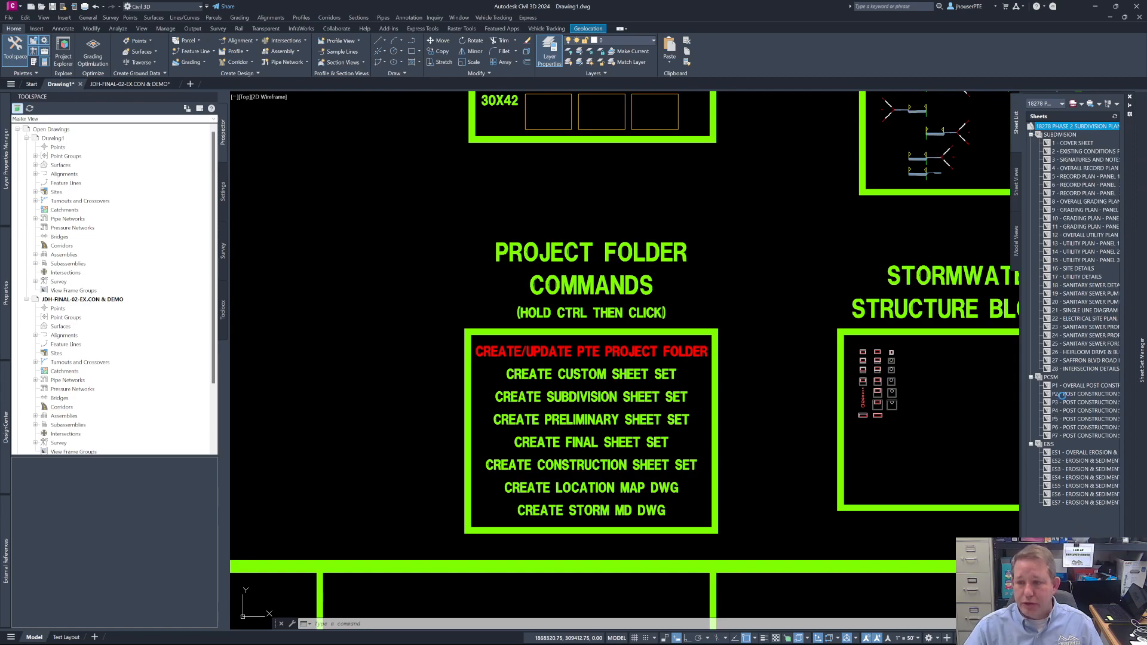
- Examine the publishing options for the PCSM subset, including publishing it to PDF
{"action": "right_click", "coordinate": [1051, 377]}
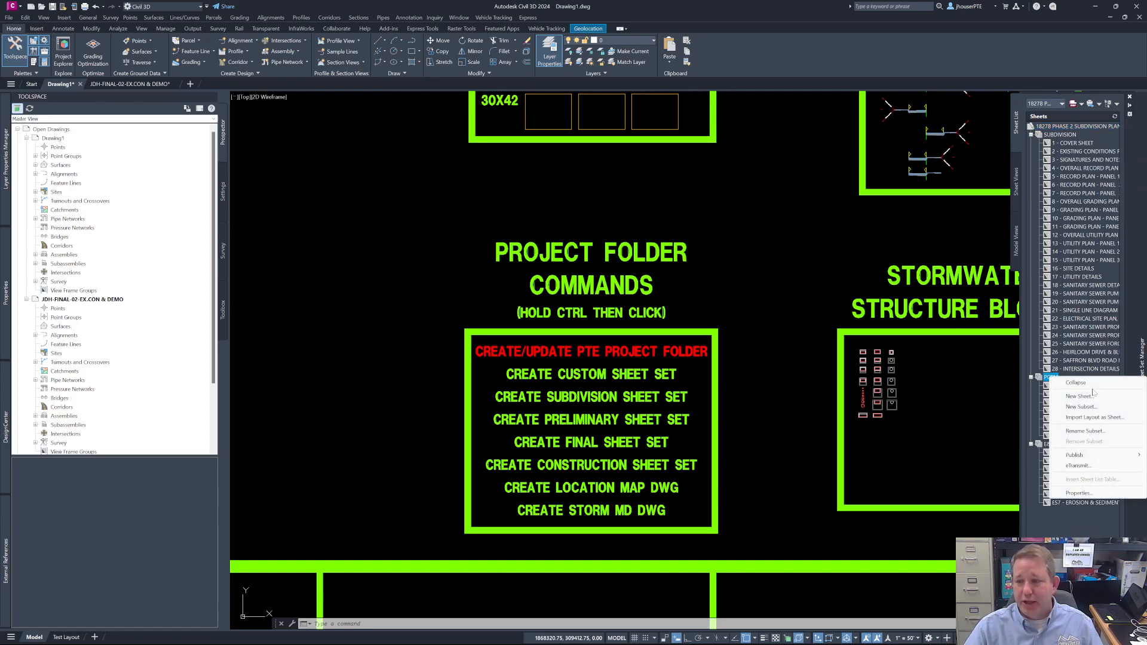
{"action": "mouse_move", "coordinate": [1075, 455]}
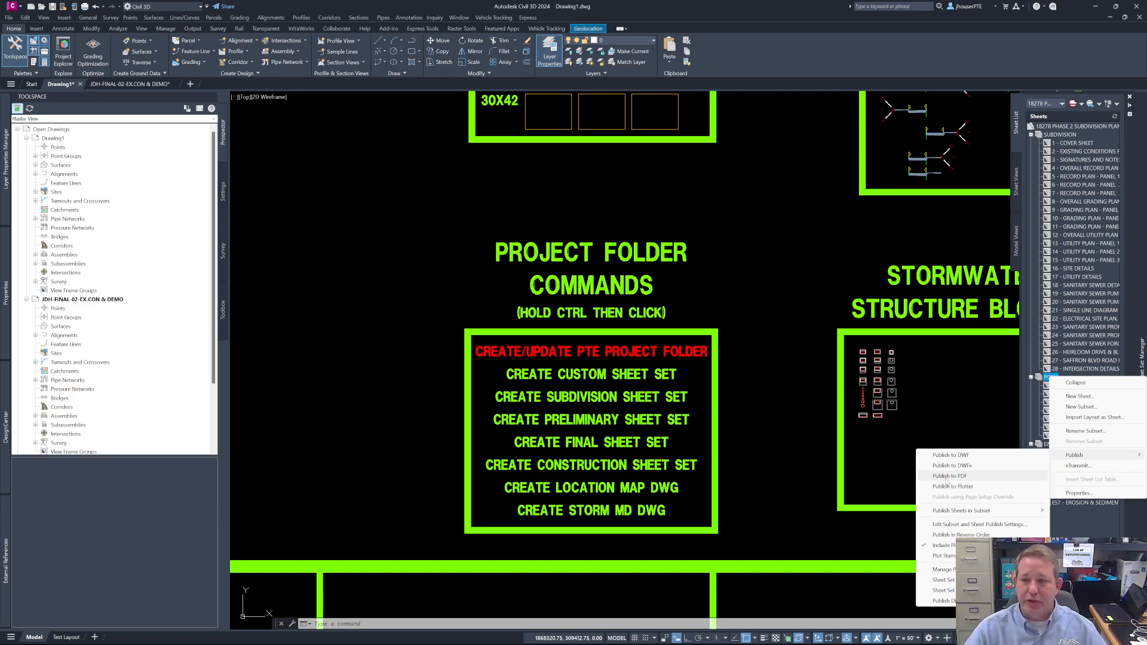
{"action": "key", "text": "Escape"}
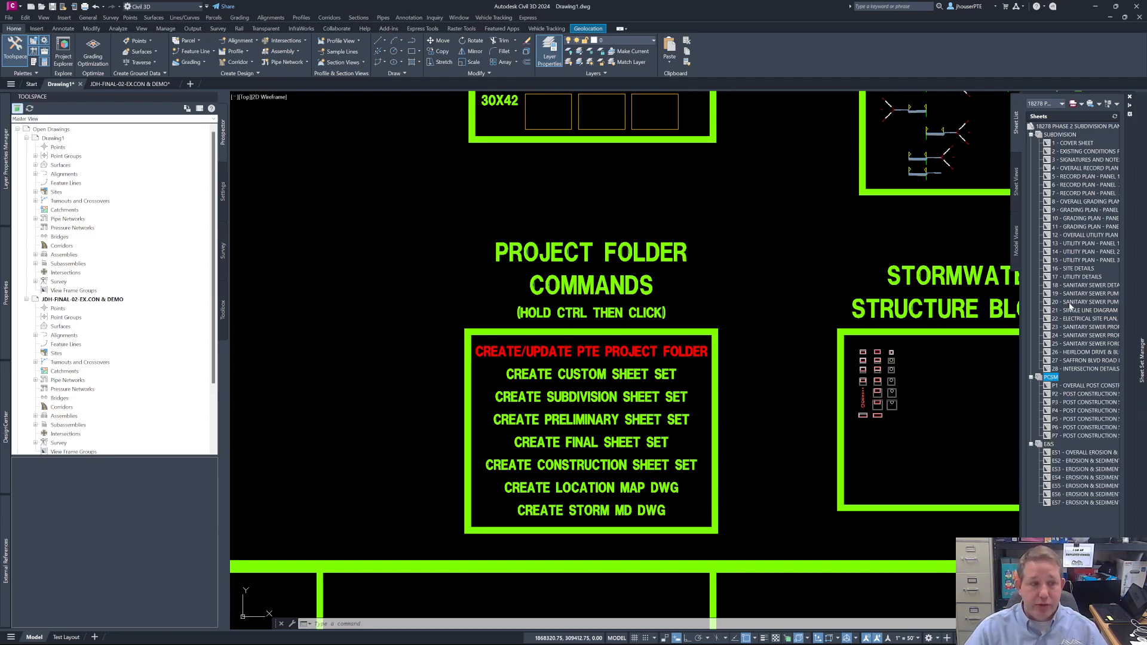
- Select utility plan sheets 12 through 15 and examine the publishing options for that selection
{"action": "left_click", "coordinate": [1079, 237]}
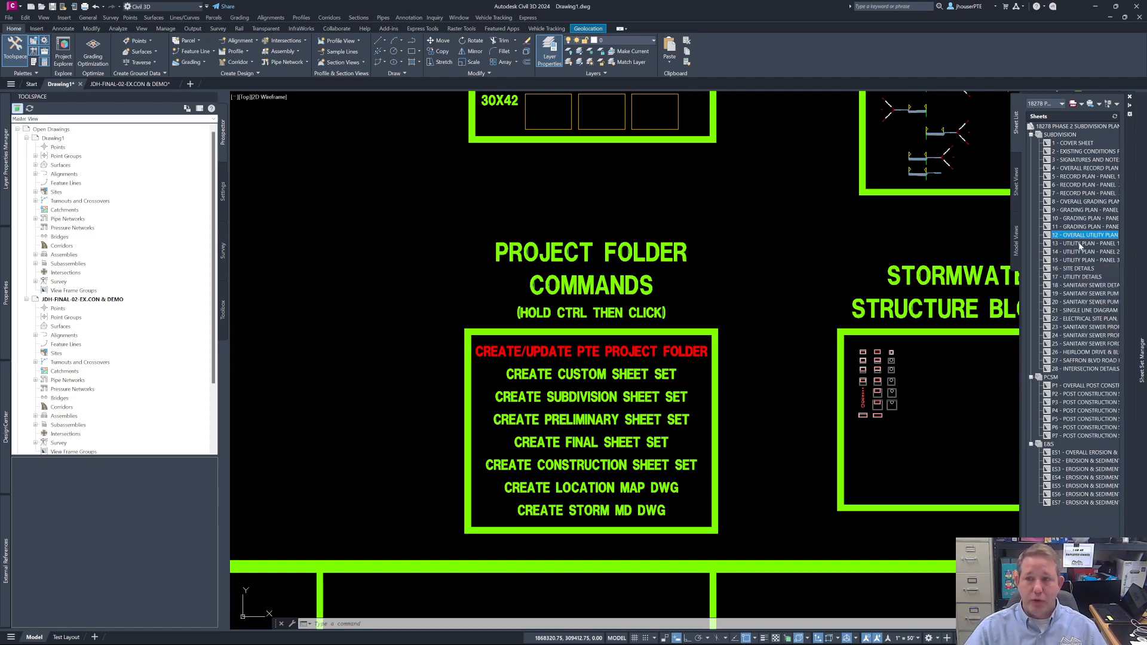
{"action": "left_click", "coordinate": [1073, 252], "text": "ctrl"}
{"action": "left_click", "coordinate": [1079, 269], "text": "ctrl"}
{"action": "left_click", "coordinate": [1073, 237]}
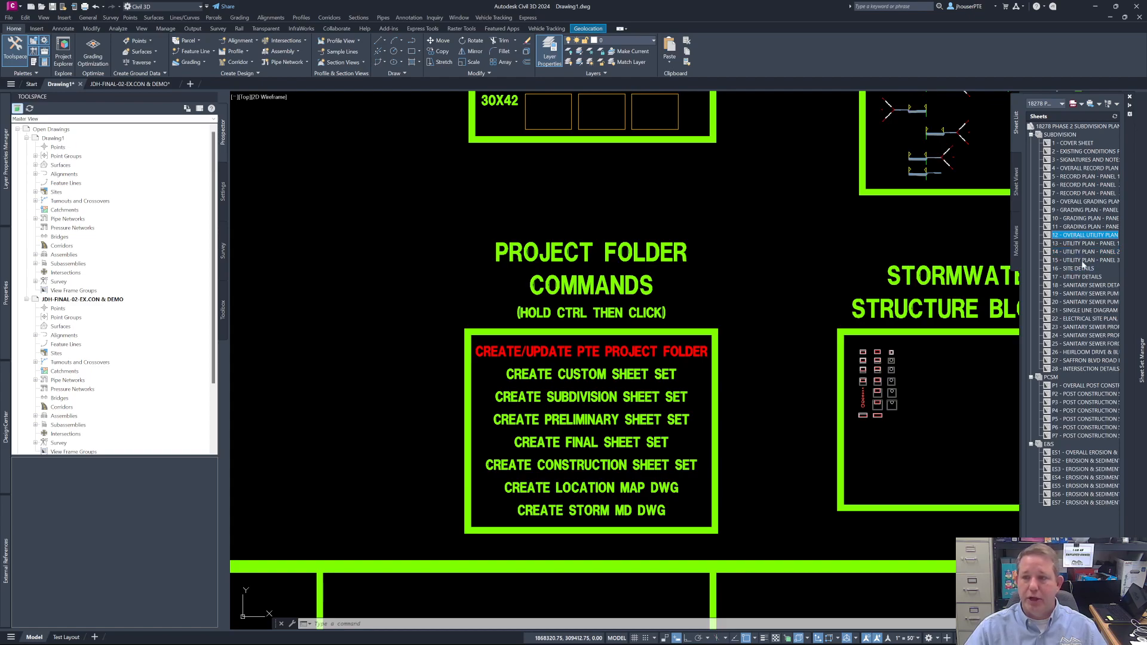
{"action": "left_click", "coordinate": [1081, 261], "text": "shift"}
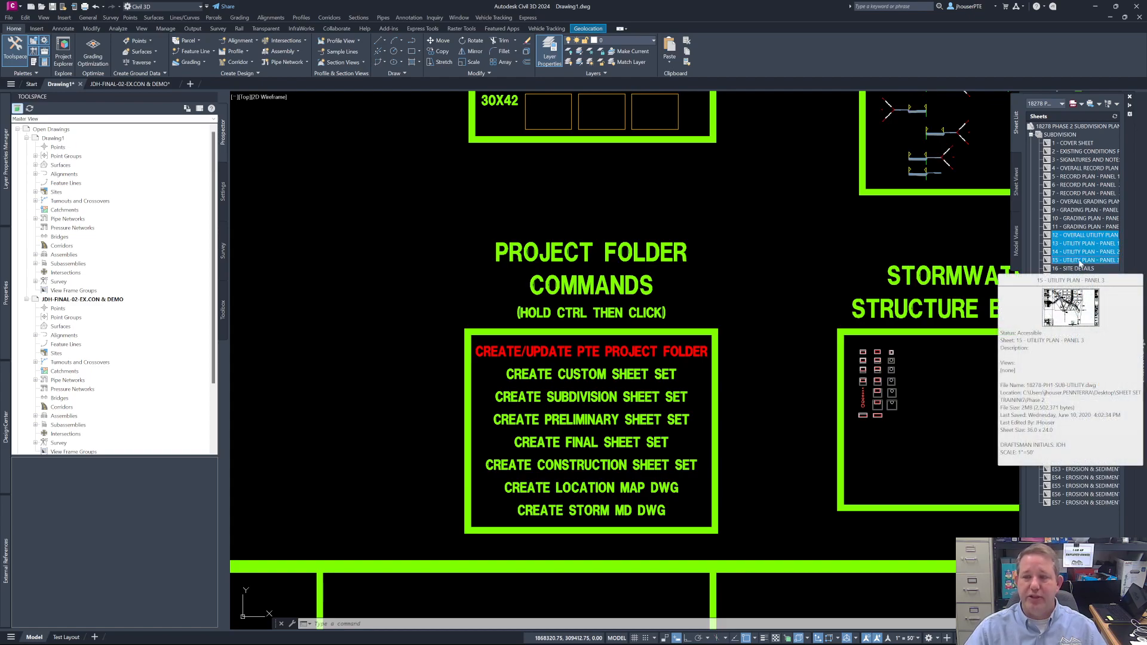
{"action": "right_click", "coordinate": [1078, 251]}
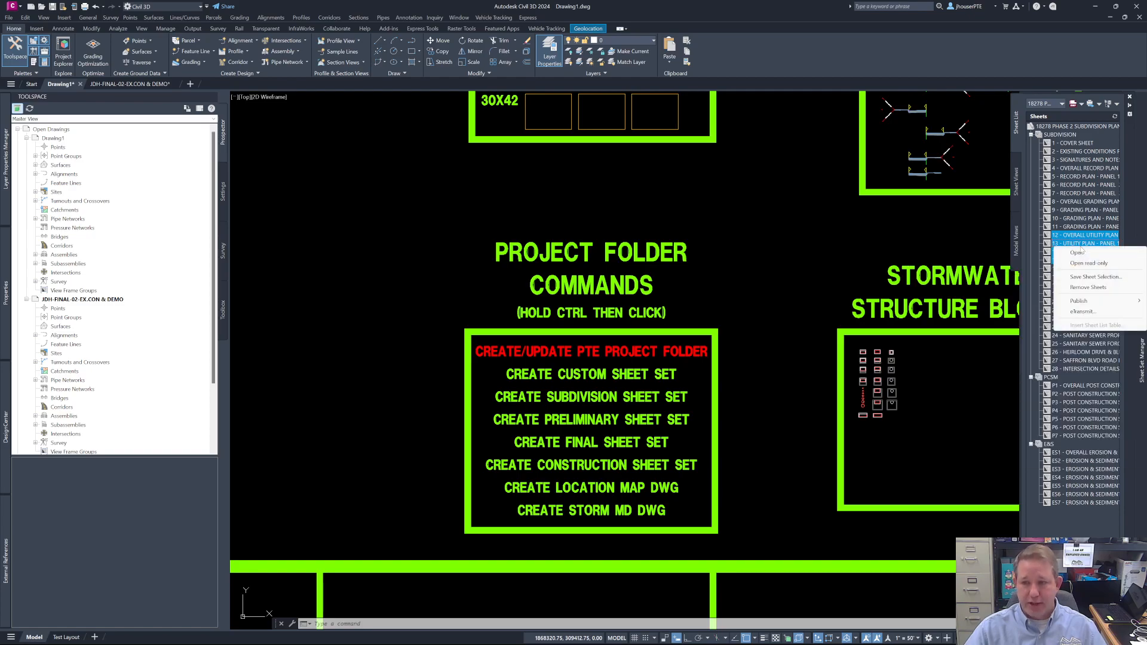
{"action": "mouse_move", "coordinate": [1079, 300]}
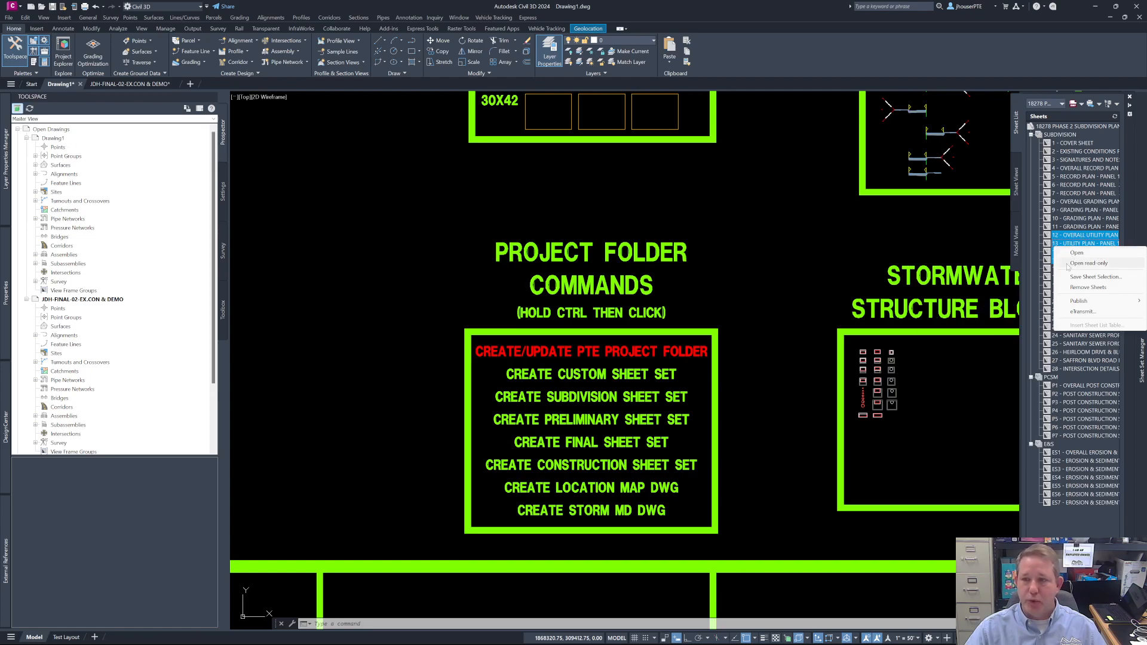
- Select the OVERALL RECORD PLAN, OVERALL GRADING PLAN, OVERALL UTILITY PLAN and EXISTING CONDITIONS sheets together
{"action": "left_click", "coordinate": [1079, 169]}
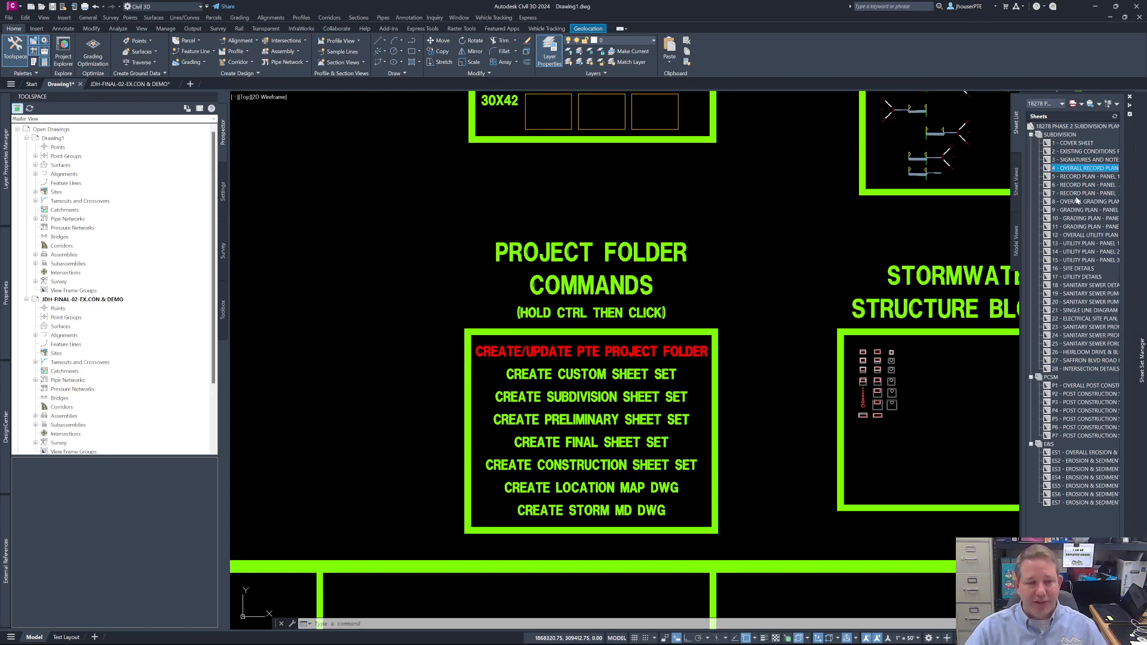
{"action": "mouse_move", "coordinate": [1060, 202]}
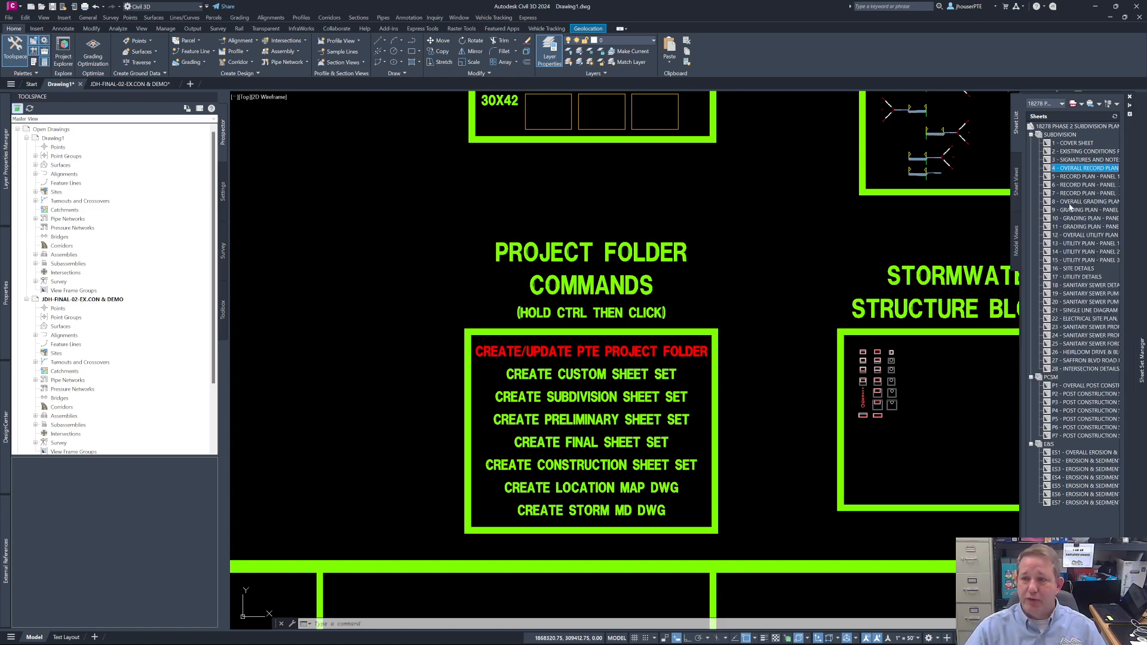
{"action": "left_click", "coordinate": [1069, 203], "text": "ctrl"}
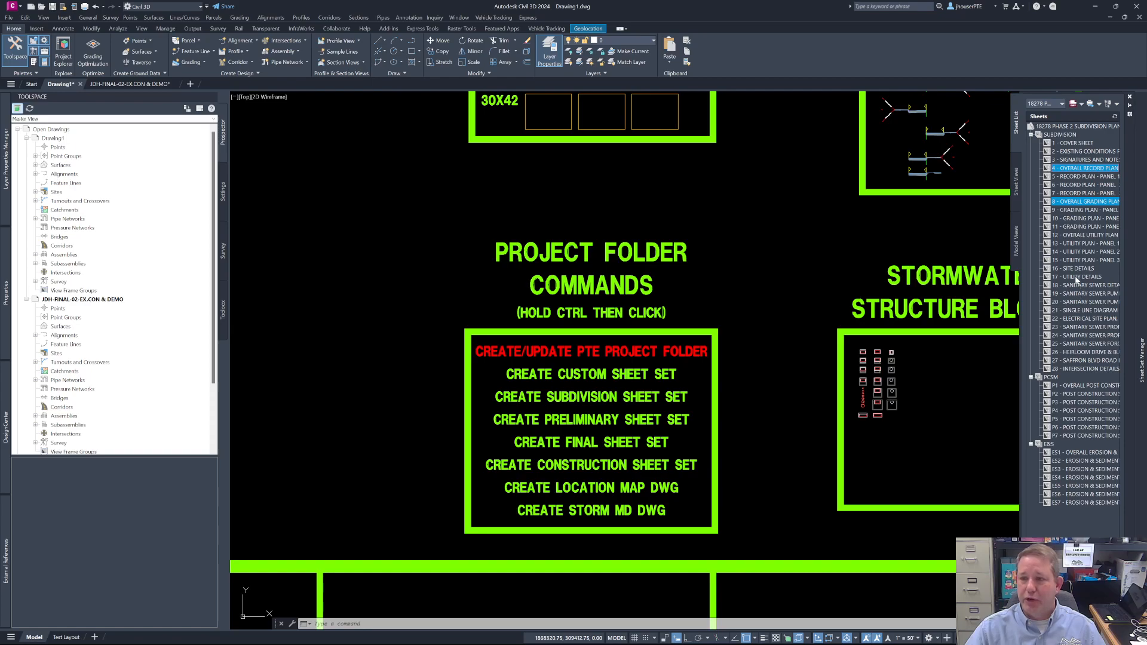
{"action": "left_click", "coordinate": [1075, 236], "text": "ctrl"}
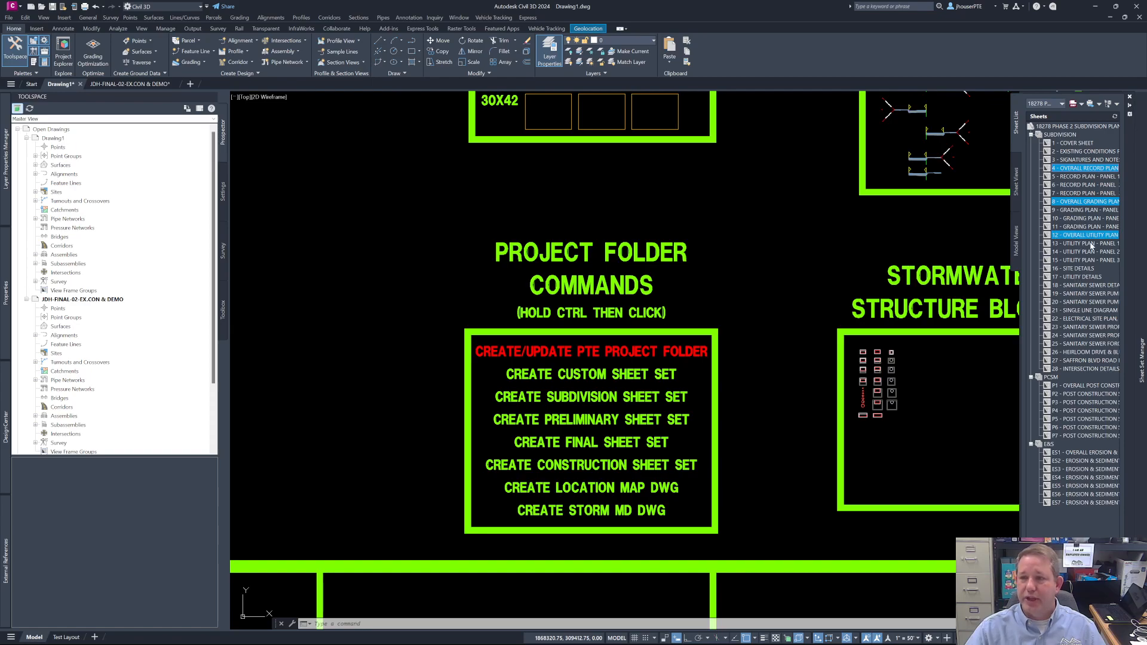
{"action": "left_click", "coordinate": [1084, 151], "text": "ctrl"}
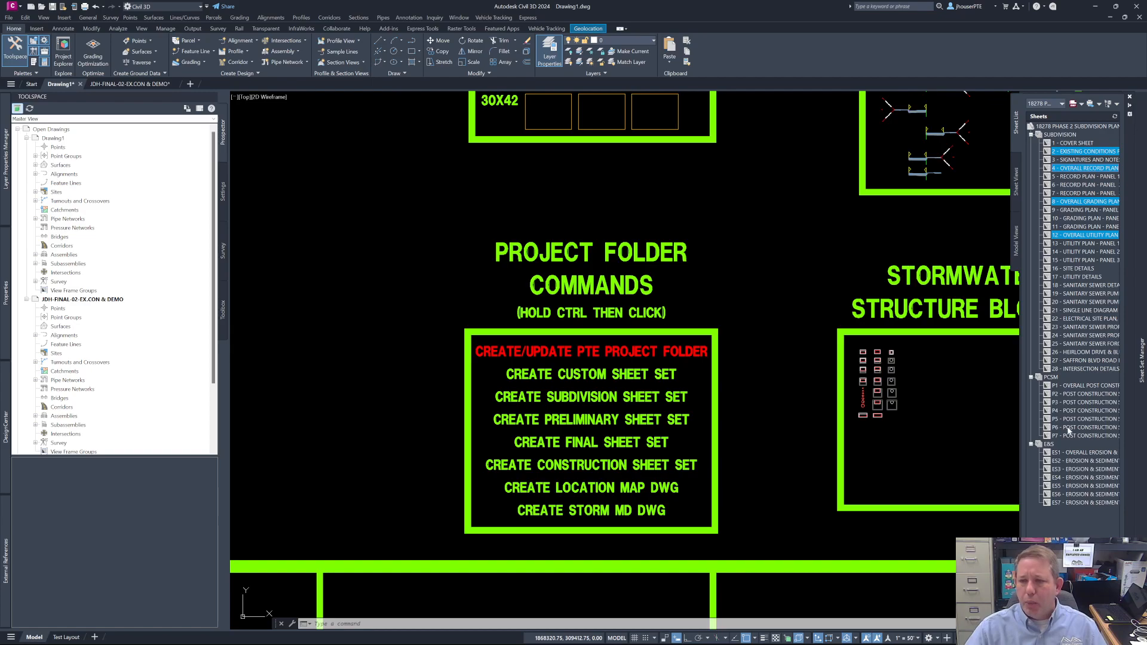
- Try Lines Merge as the merge control in the Phase 2 sheet set's PDF publish options, discarding the change
{"action": "left_click", "coordinate": [1059, 127]}
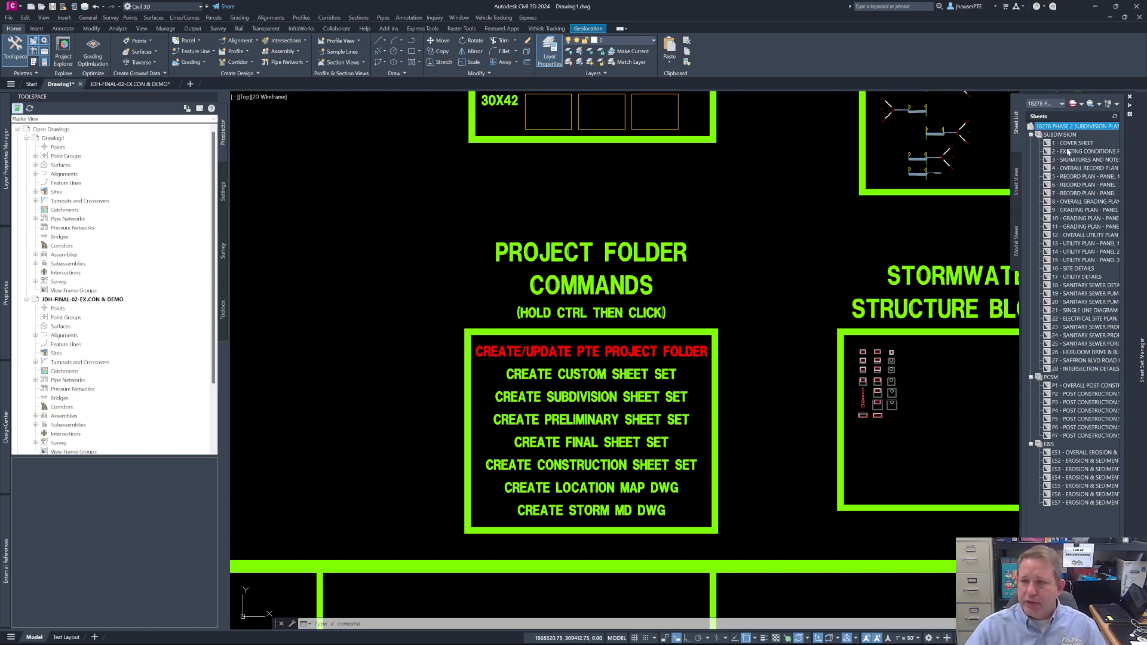
{"action": "right_click", "coordinate": [1063, 130]}
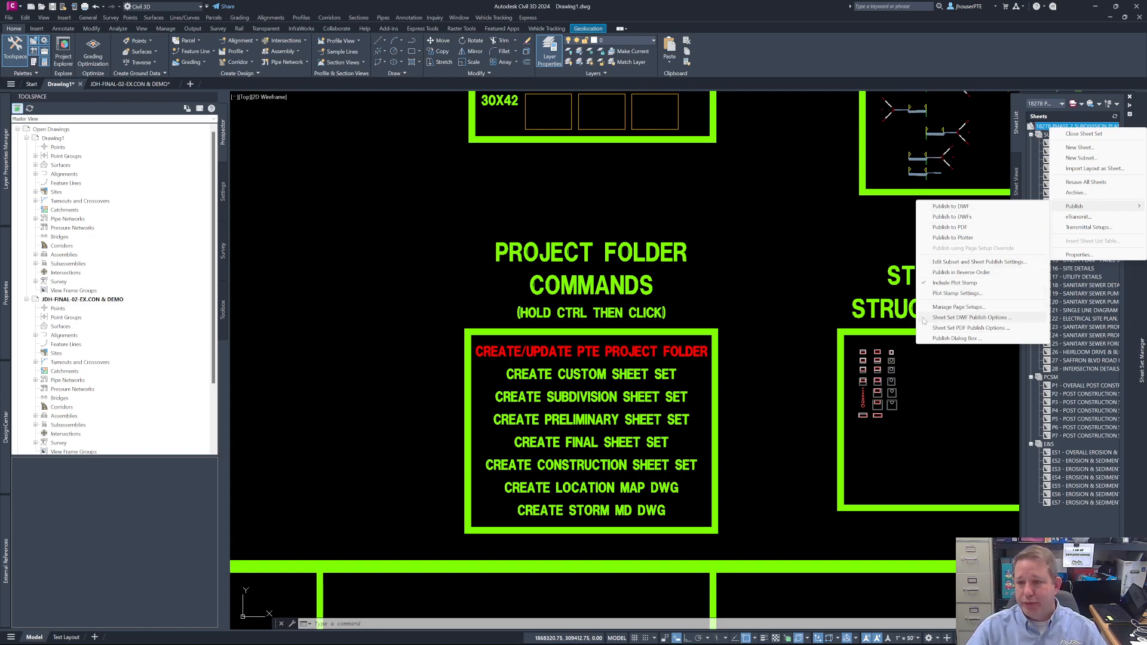
{"action": "left_click", "coordinate": [967, 329]}
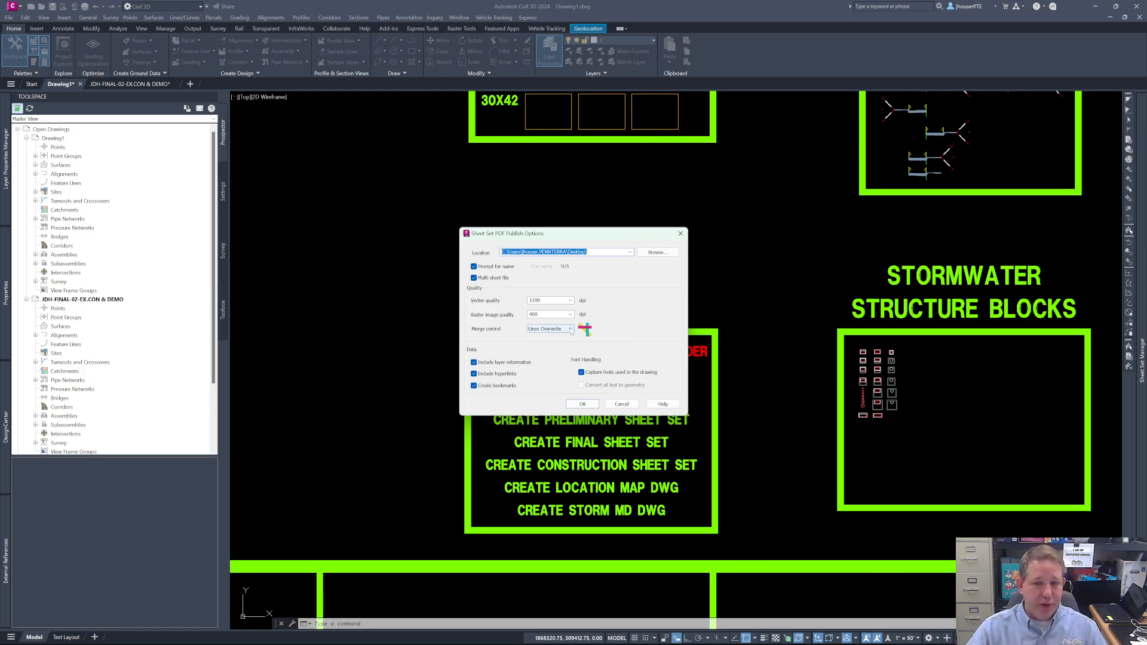
{"action": "left_click", "coordinate": [569, 329]}
{"action": "left_click", "coordinate": [541, 342]}
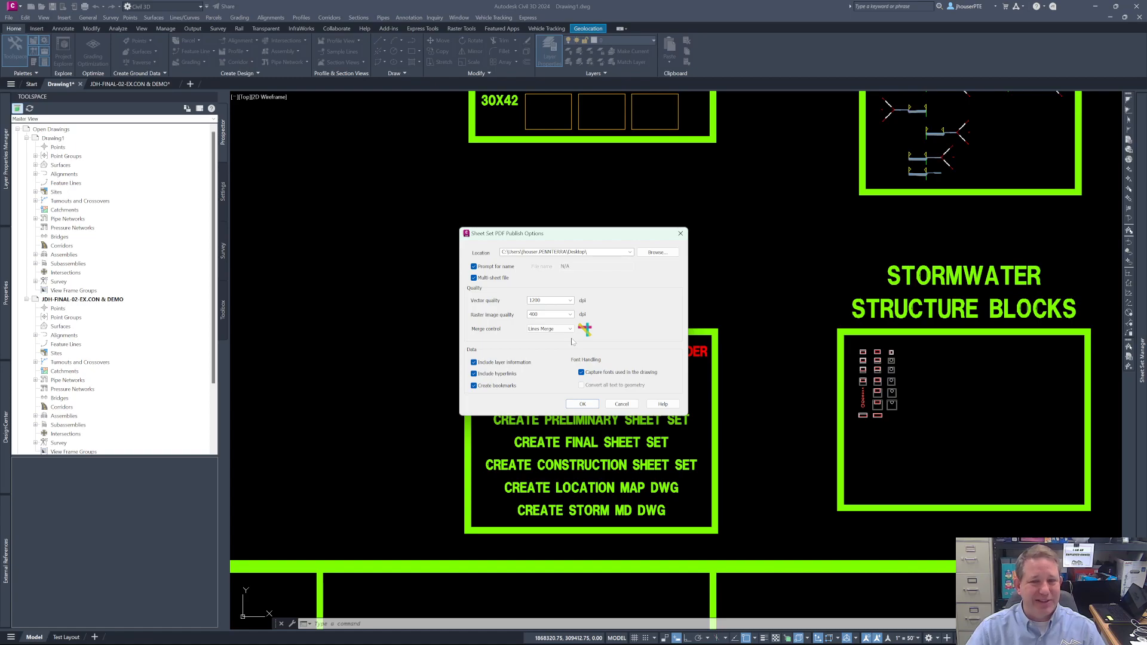
{"action": "left_click", "coordinate": [570, 329]}
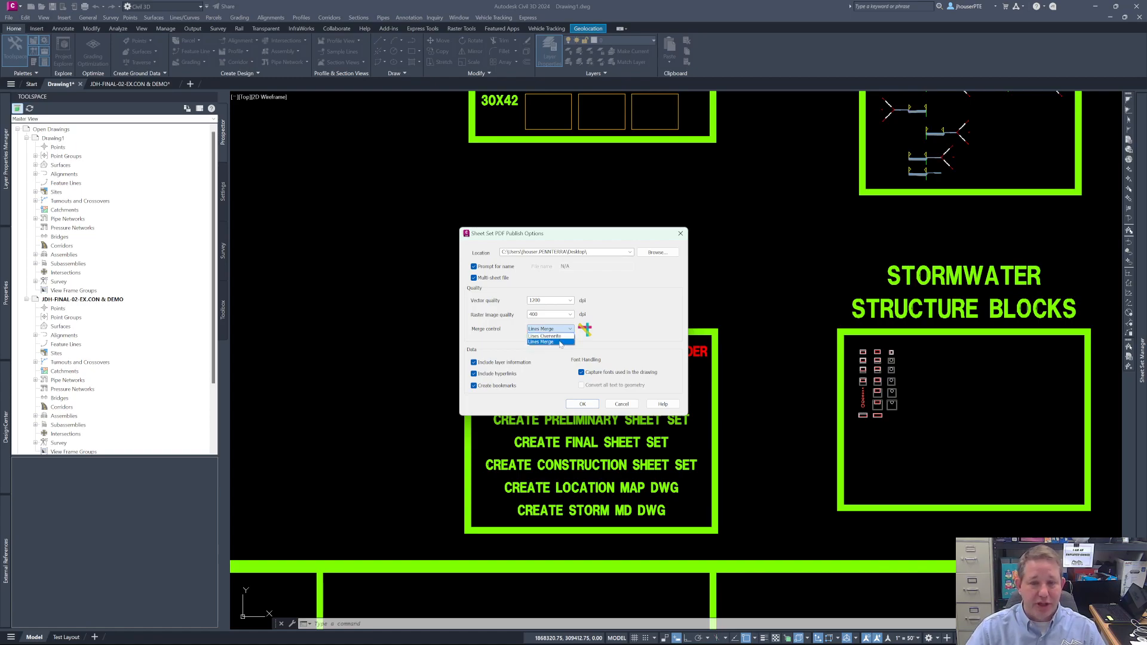
{"action": "left_click", "coordinate": [559, 342]}
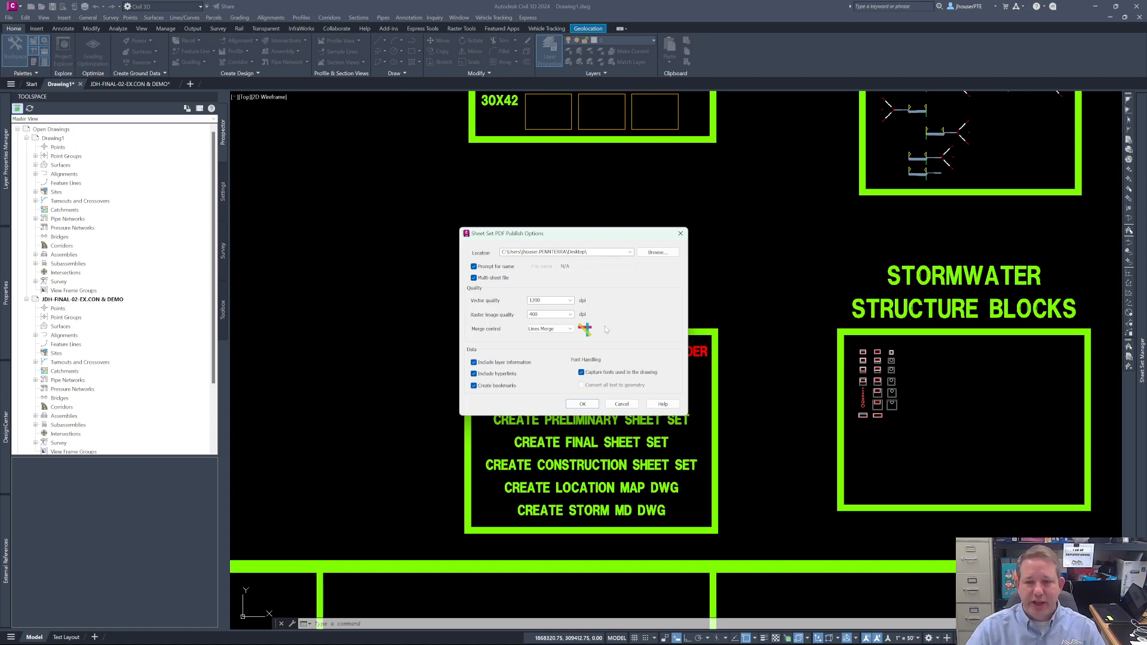
{"action": "left_click", "coordinate": [621, 404]}
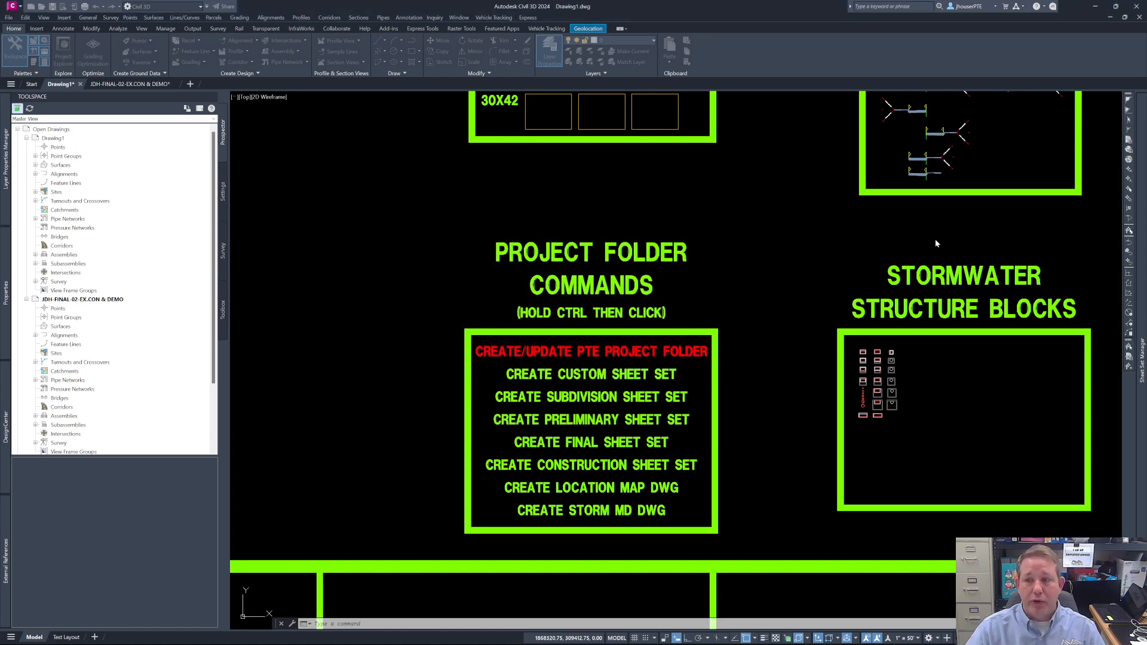
{"action": "mouse_move", "coordinate": [1142, 142]}
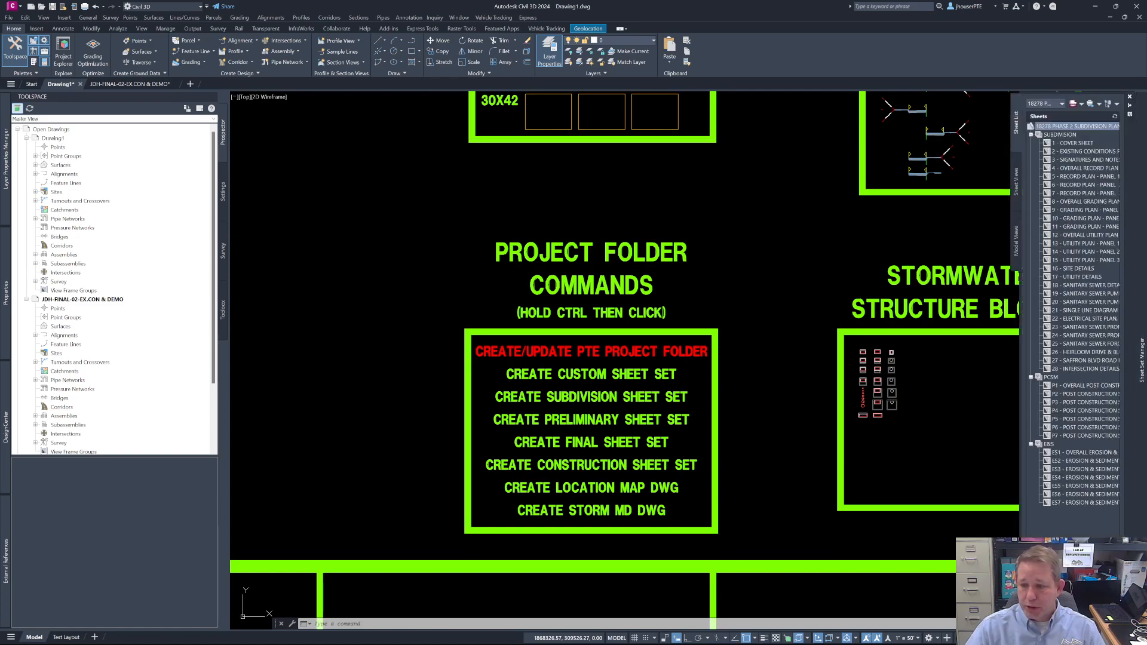
{"action": "mouse_move", "coordinate": [1029, 643]}
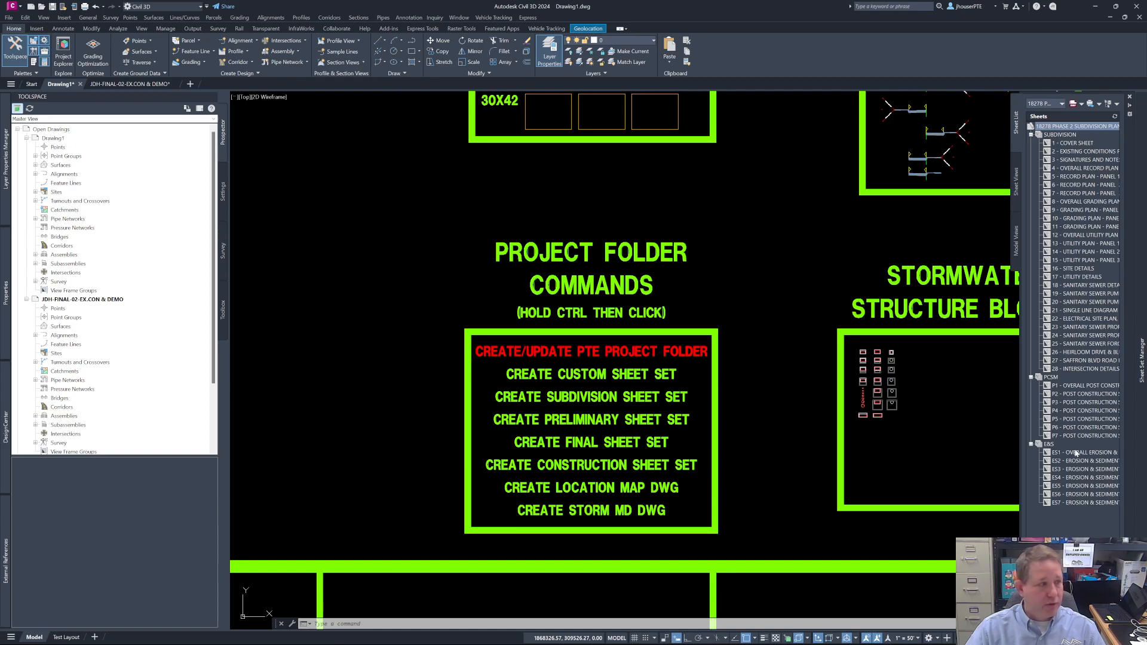